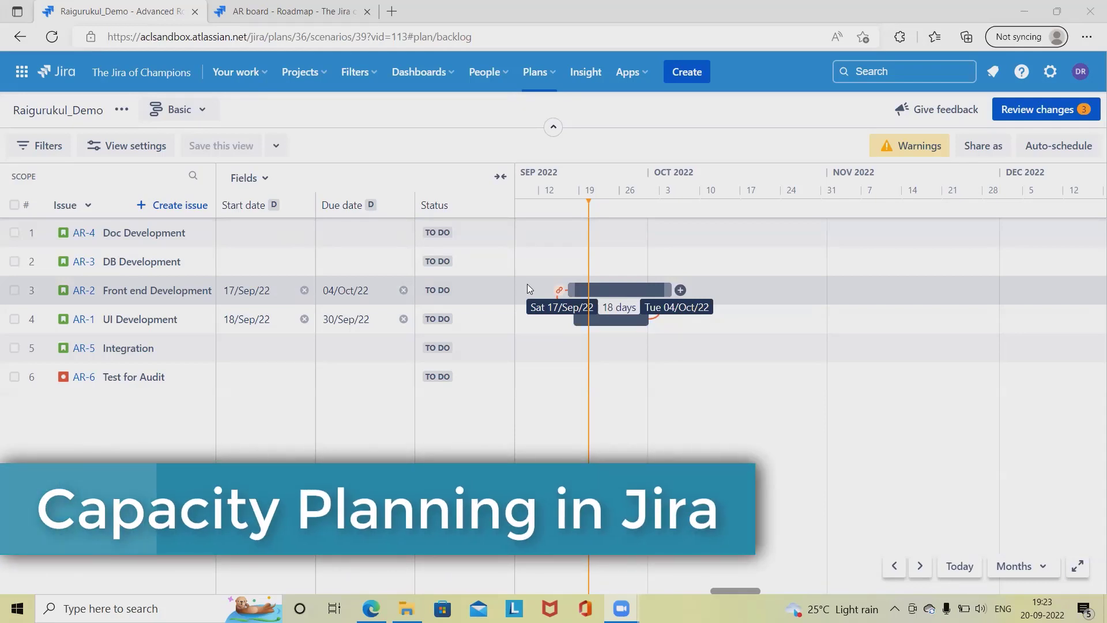
Step: Show the recent plans list from the Plans menu while viewing the Raigurukul_Demo roadmap
{"action": "left_click", "coordinate": [553, 77]}
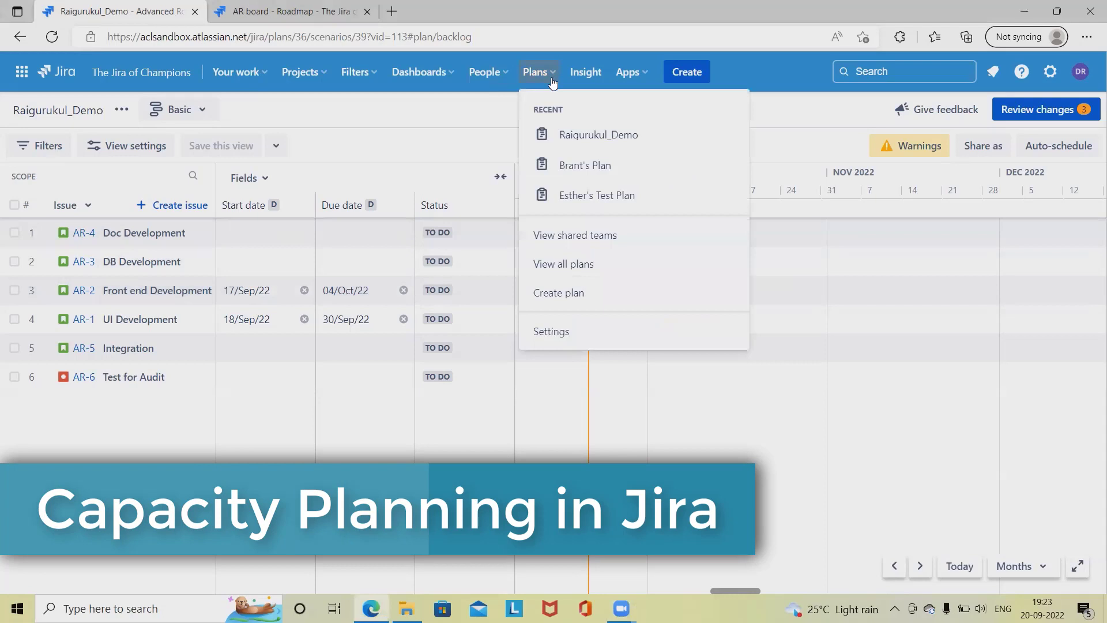
Step: Reopen the Raigurukul_Demo plan from the recent plans list
{"action": "left_click", "coordinate": [604, 141]}
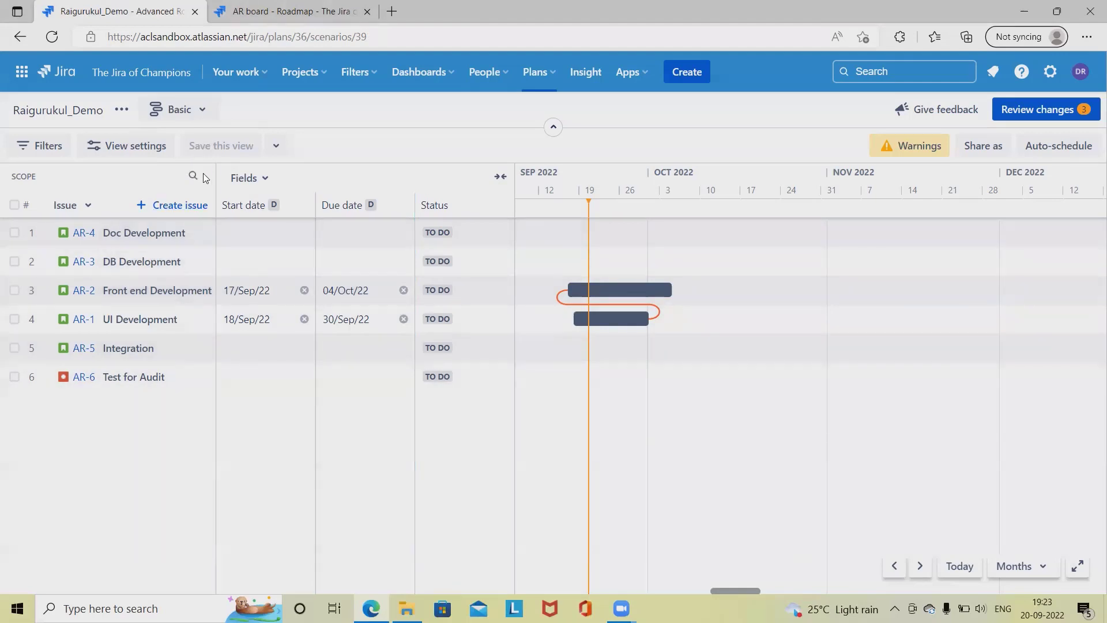
Step: Switch to Sprint capacity management, save the three pending team changes to Jira, and refresh
{"action": "left_click", "coordinate": [197, 112]}
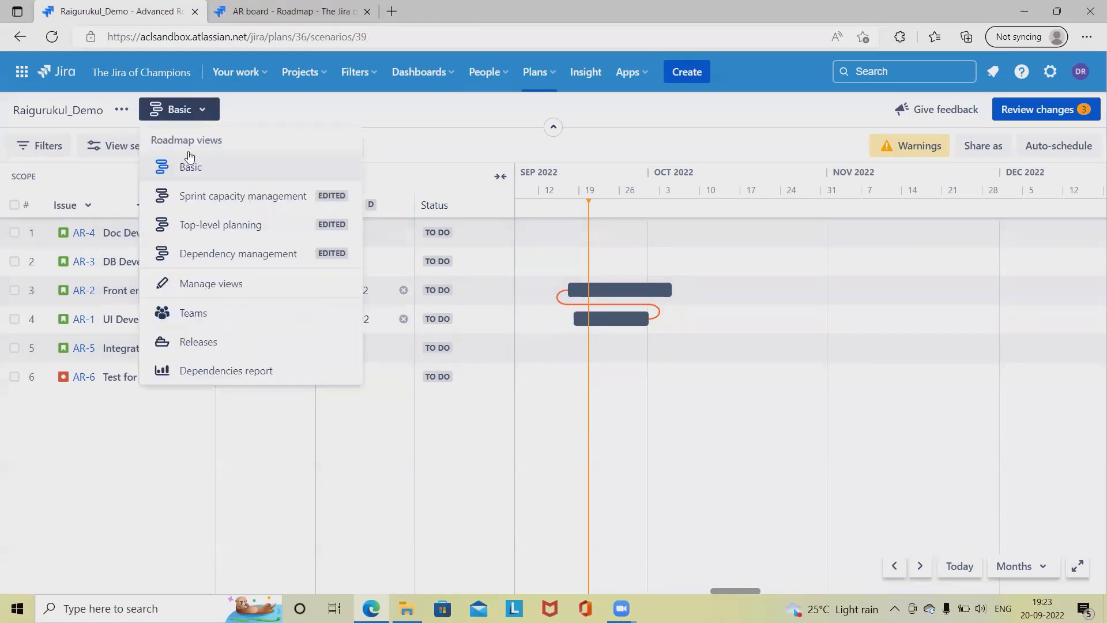
{"action": "left_click", "coordinate": [217, 198]}
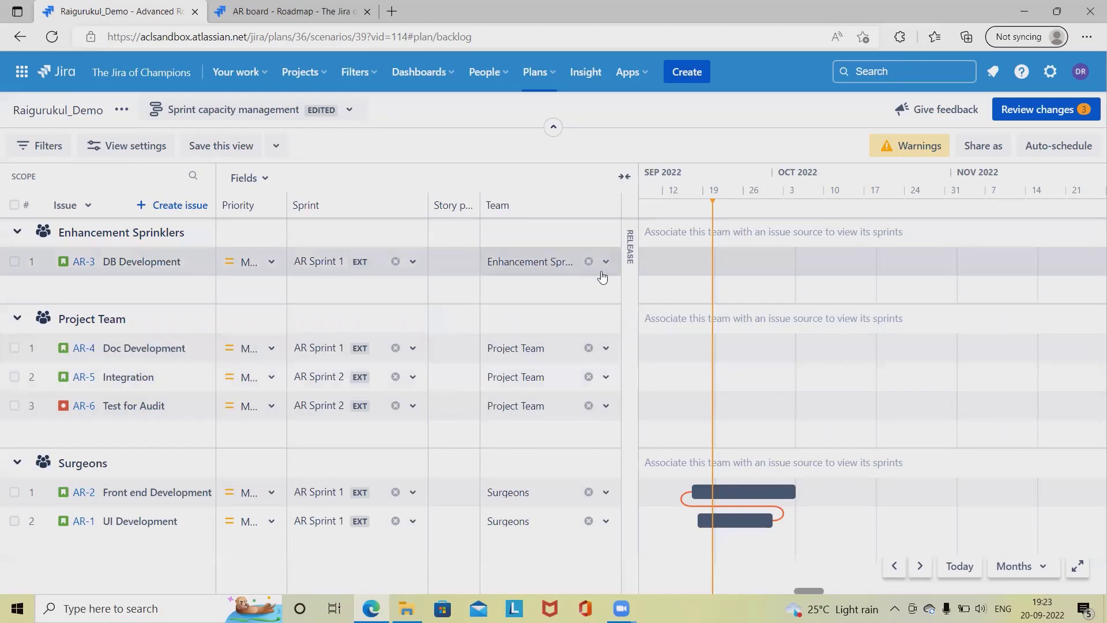
{"action": "left_click", "coordinate": [1035, 113]}
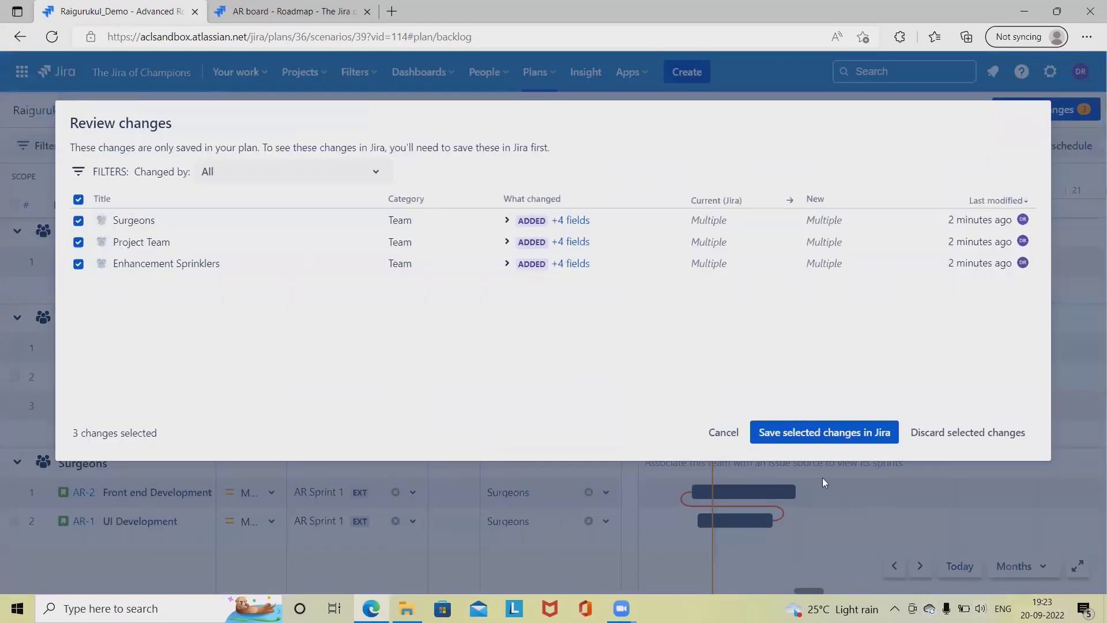
{"action": "left_click", "coordinate": [791, 429]}
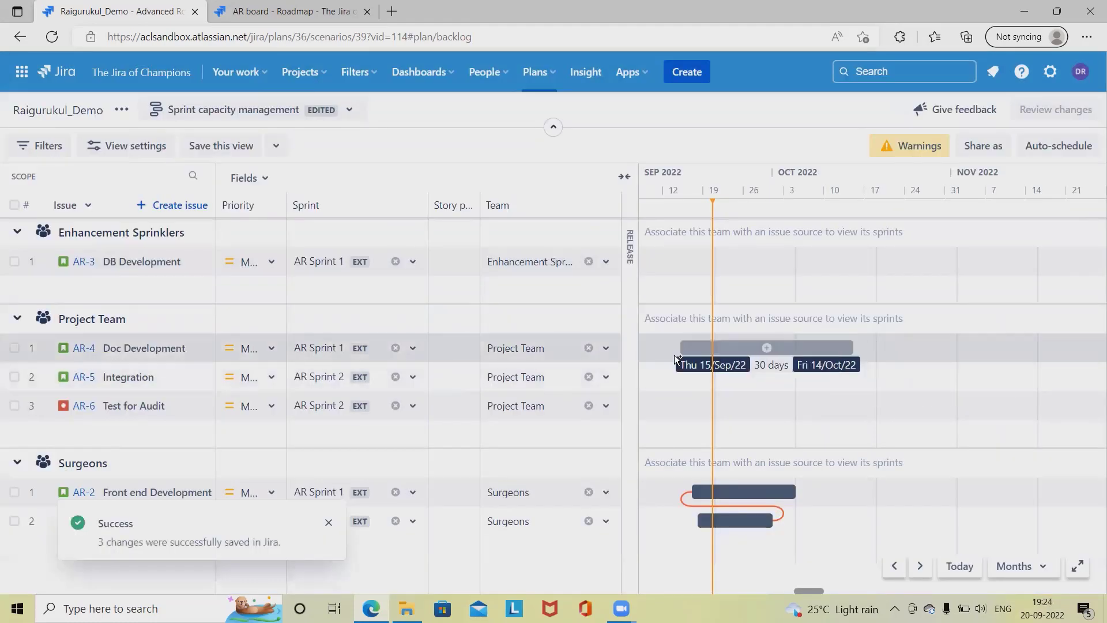
{"action": "left_click", "coordinate": [48, 38]}
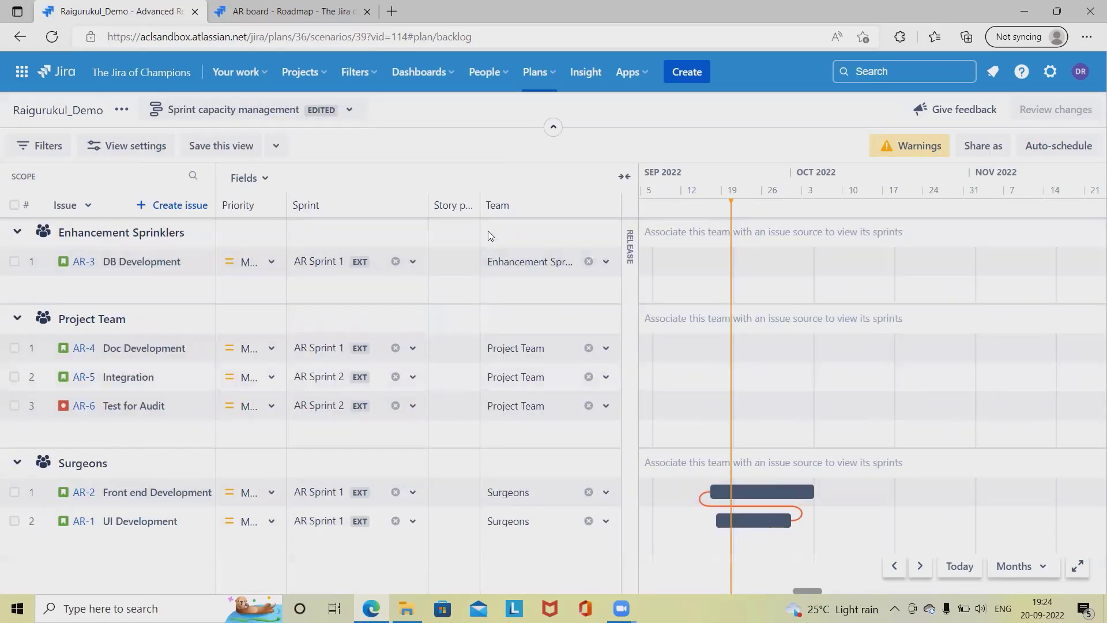
Step: Remove the team from all six issues, AR-1 through AR-6
{"action": "left_click", "coordinate": [588, 261]}
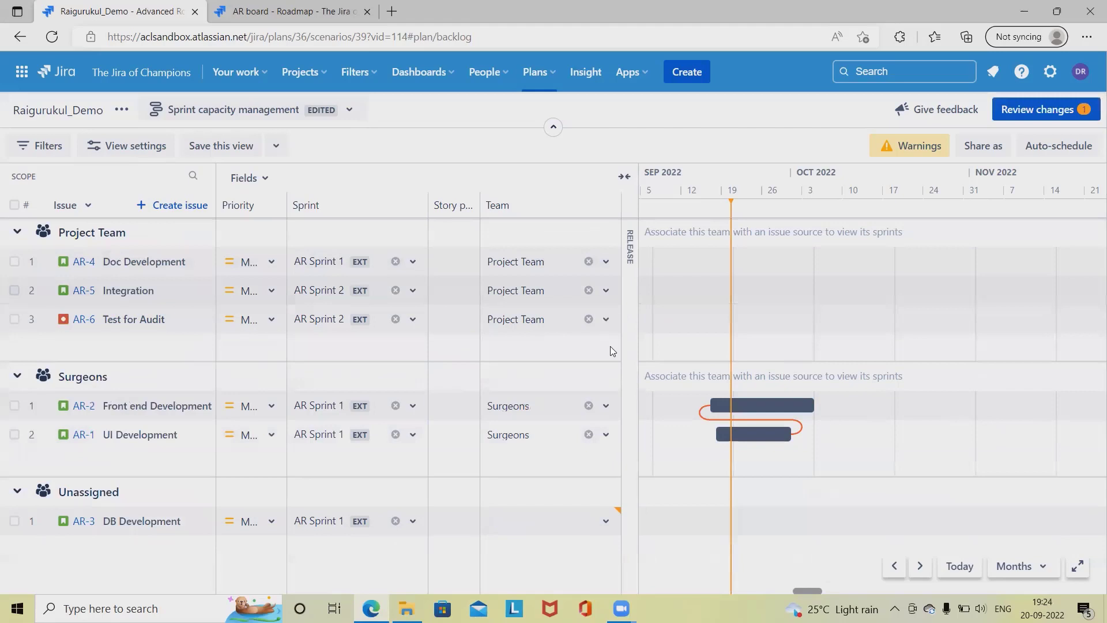
{"action": "left_click", "coordinate": [587, 261]}
{"action": "left_click", "coordinate": [588, 290]}
{"action": "left_click", "coordinate": [587, 262]}
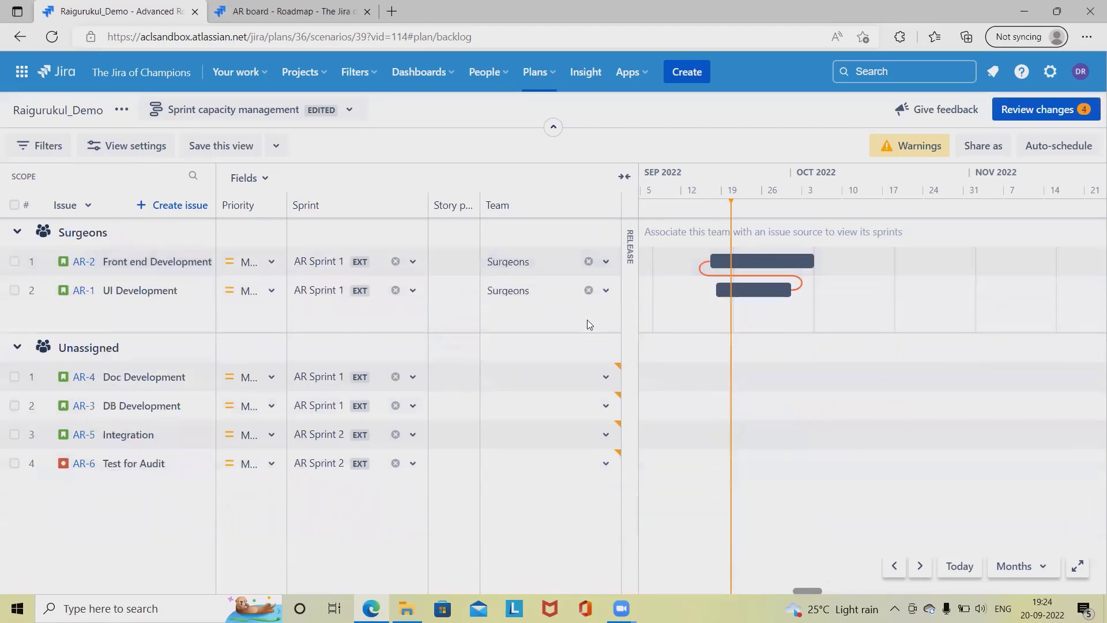
{"action": "left_click", "coordinate": [588, 290]}
{"action": "left_click", "coordinate": [588, 261]}
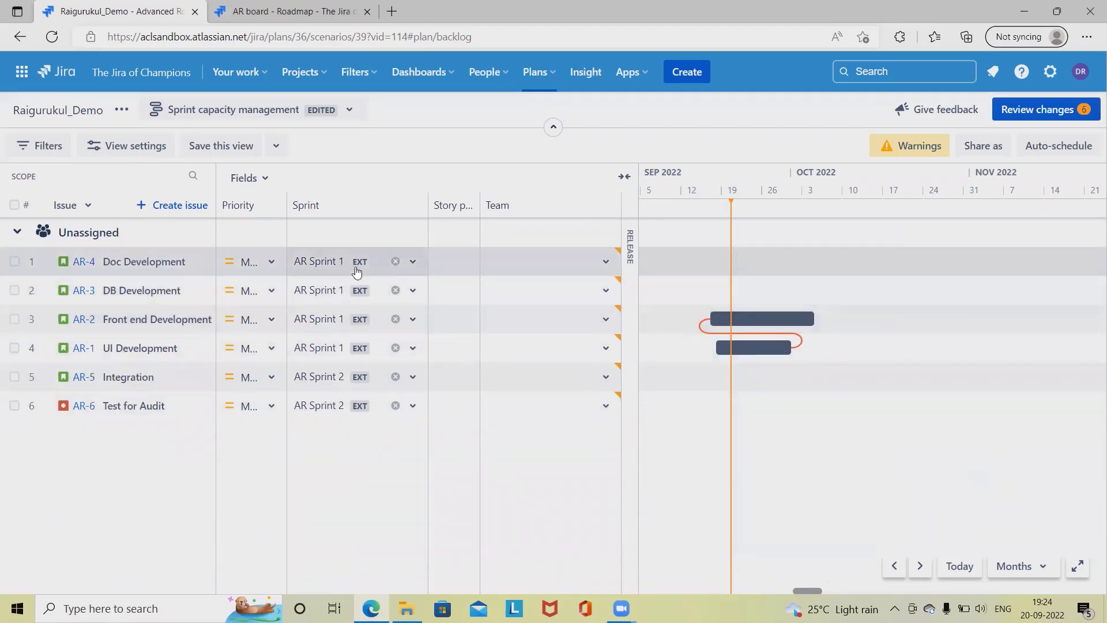
Step: Clear the sprint from all six issues, then show the plan's Teams page
{"action": "left_click", "coordinate": [395, 261]}
{"action": "left_click", "coordinate": [396, 290]}
{"action": "left_click", "coordinate": [395, 319]}
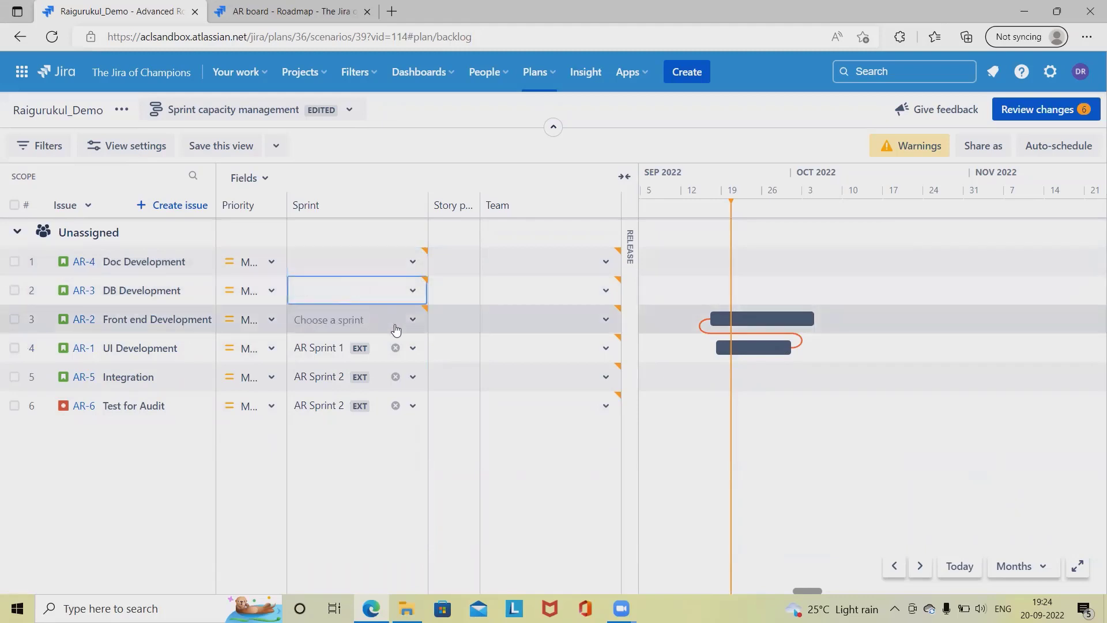
{"action": "left_click", "coordinate": [395, 348]}
{"action": "left_click", "coordinate": [396, 376]}
{"action": "left_click", "coordinate": [396, 406]}
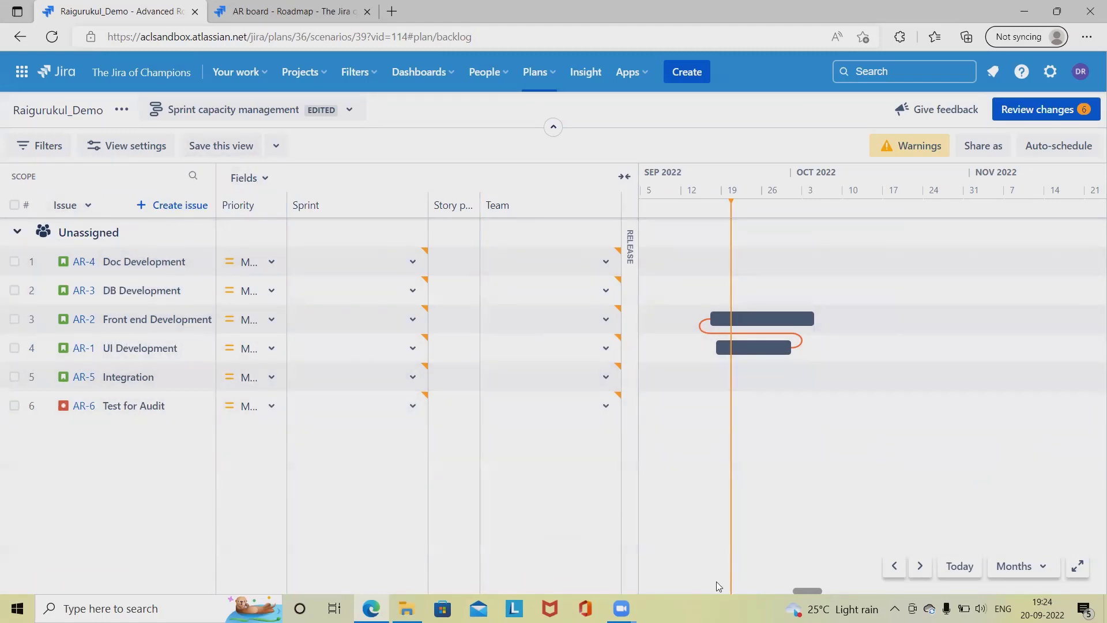
{"action": "left_click", "coordinate": [298, 113]}
{"action": "left_click", "coordinate": [206, 316]}
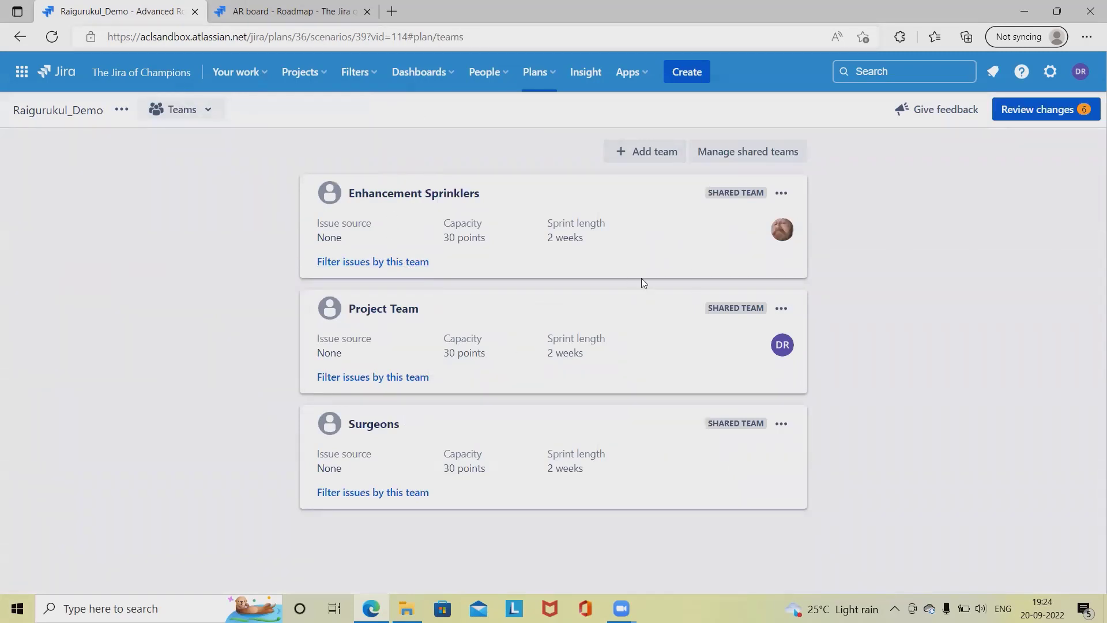
Step: Check Add team for available shared teams, cancel, and go to Manage shared teams
{"action": "left_click", "coordinate": [654, 164]}
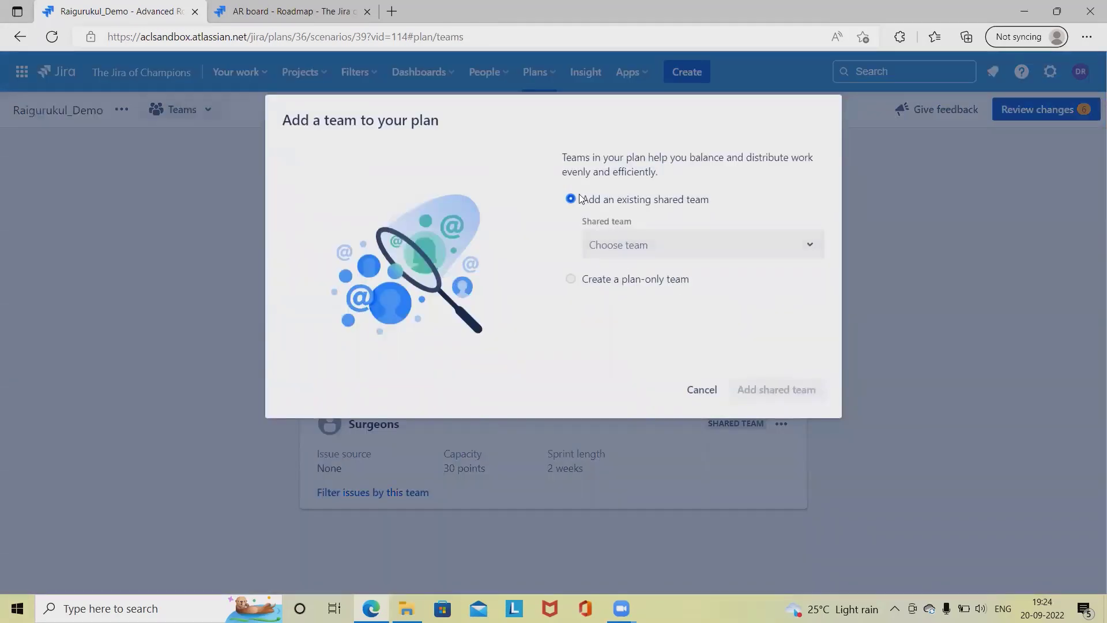
{"action": "left_click", "coordinate": [654, 248]}
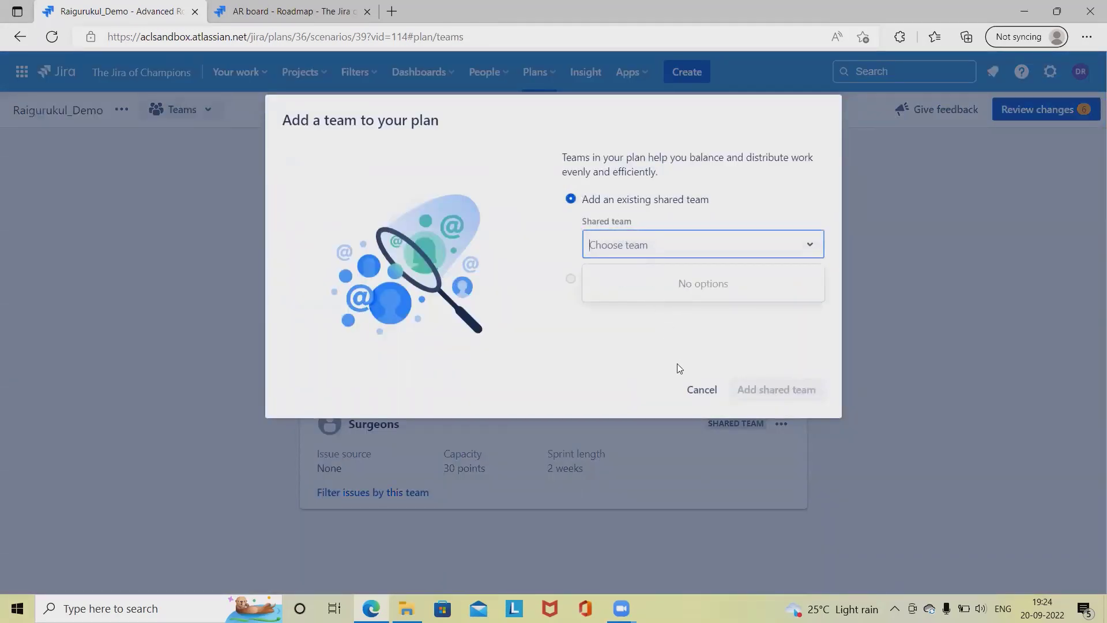
{"action": "left_click", "coordinate": [702, 395]}
{"action": "left_click", "coordinate": [739, 155]}
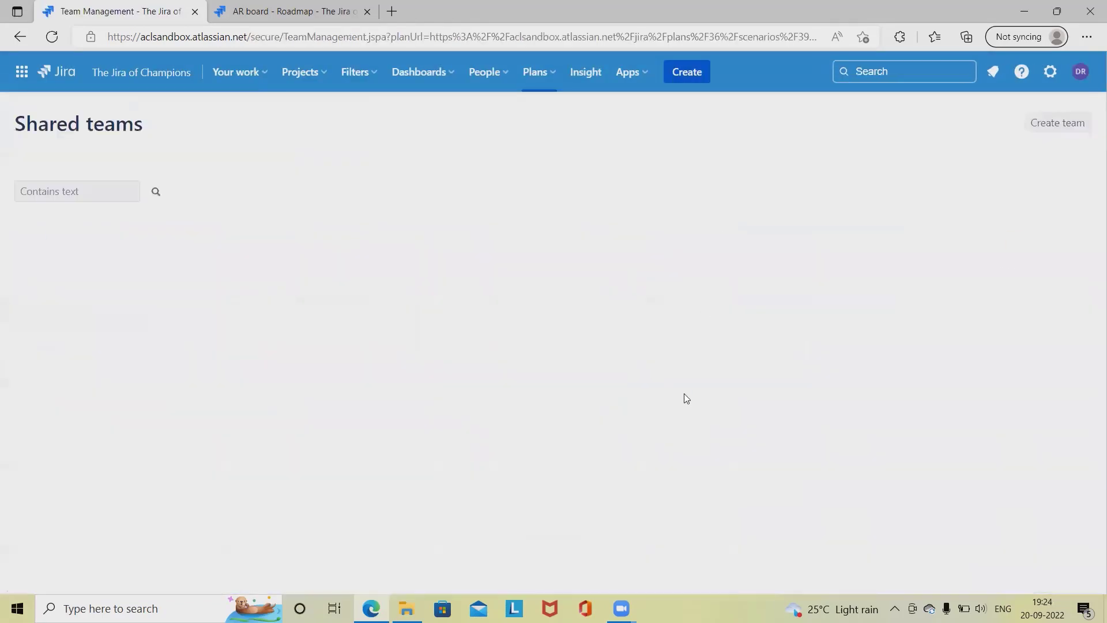
Step: Create a new shared team named 'Devops'
{"action": "left_click", "coordinate": [1050, 123]}
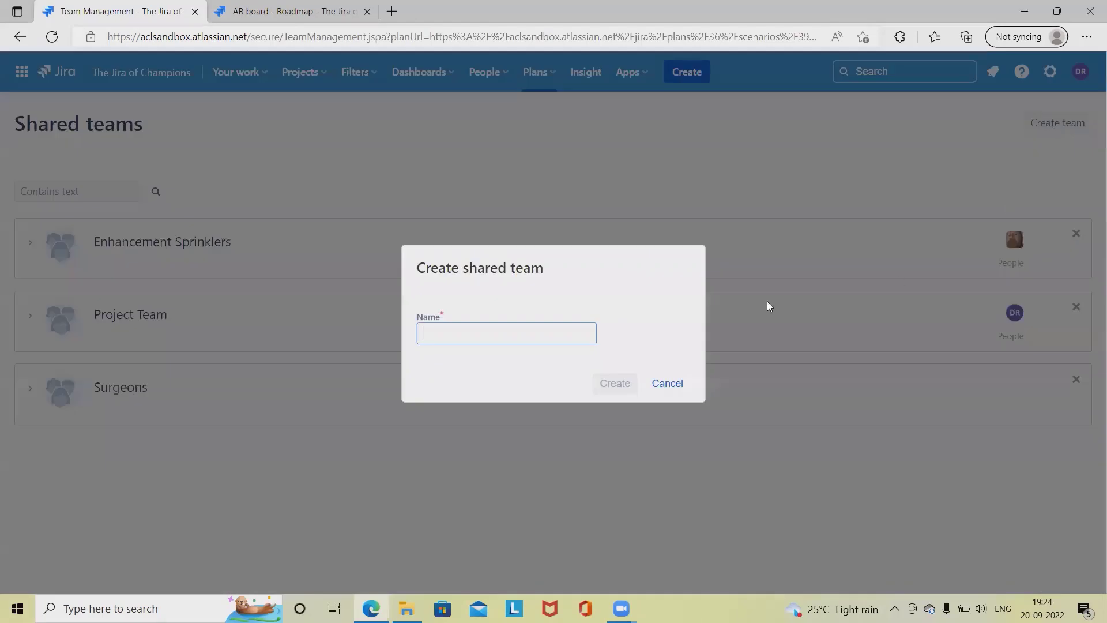
{"action": "type", "text": "D"}
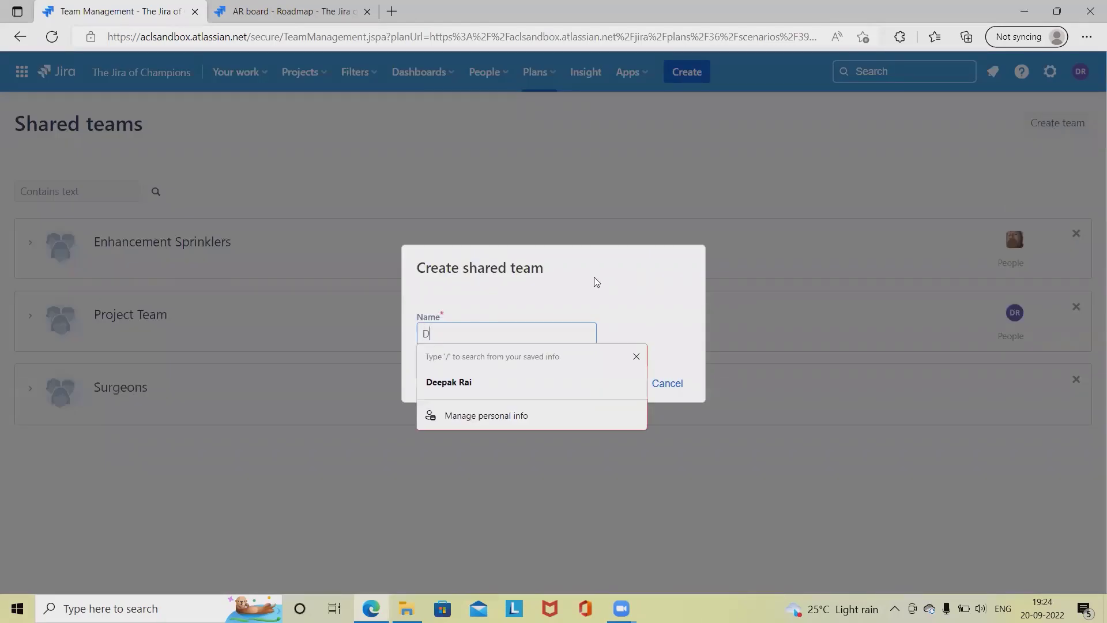
{"action": "key", "text": "BackSpace"}
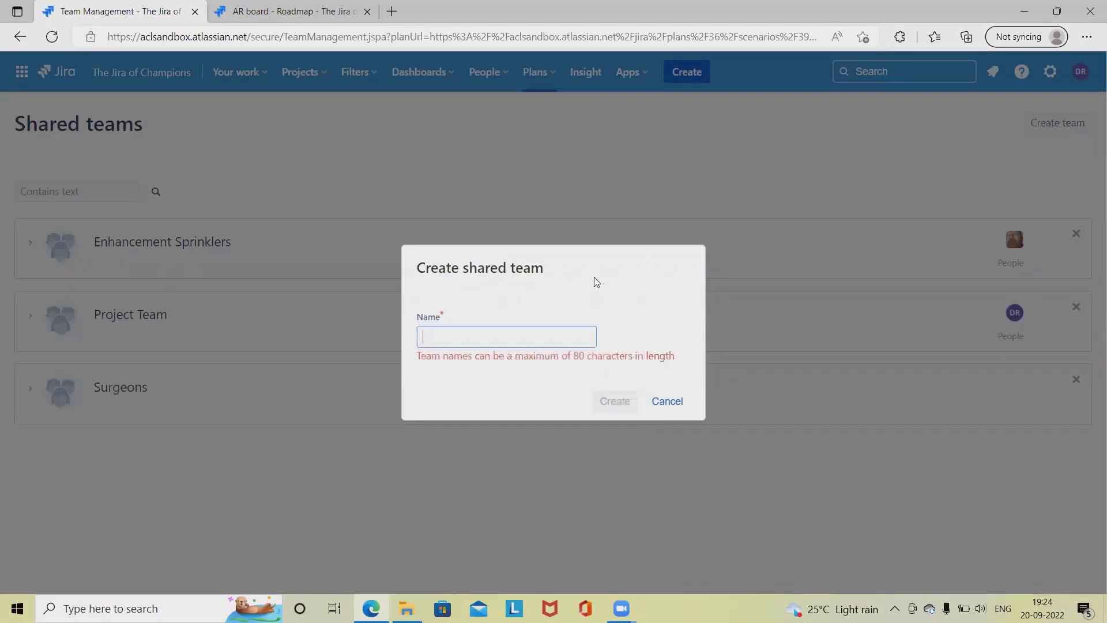
{"action": "type", "text": "De"}
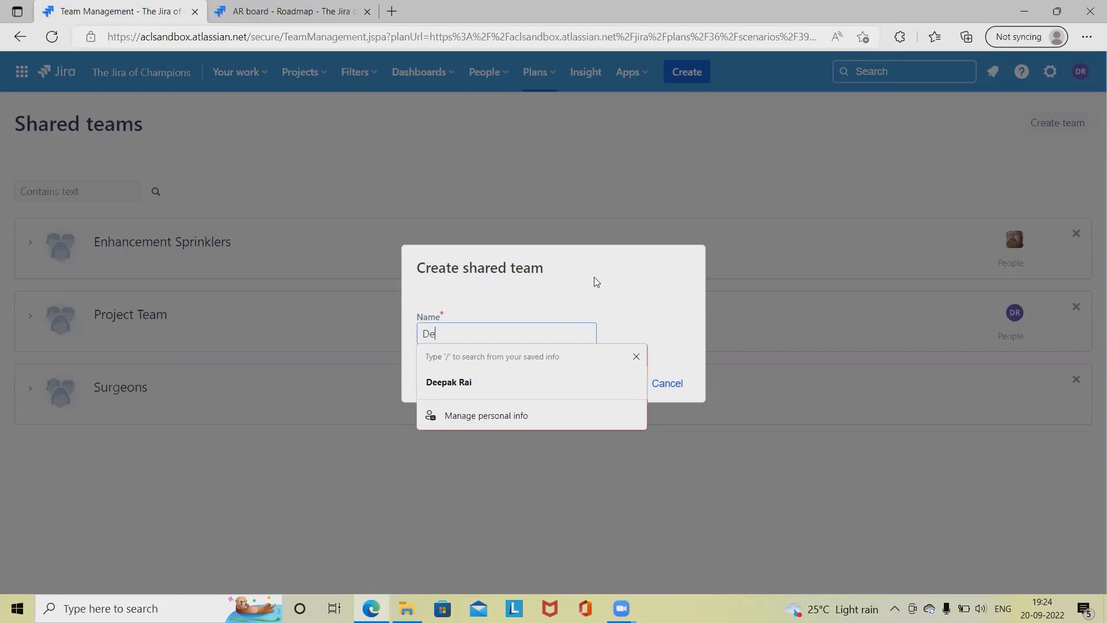
{"action": "type", "text": "vops"}
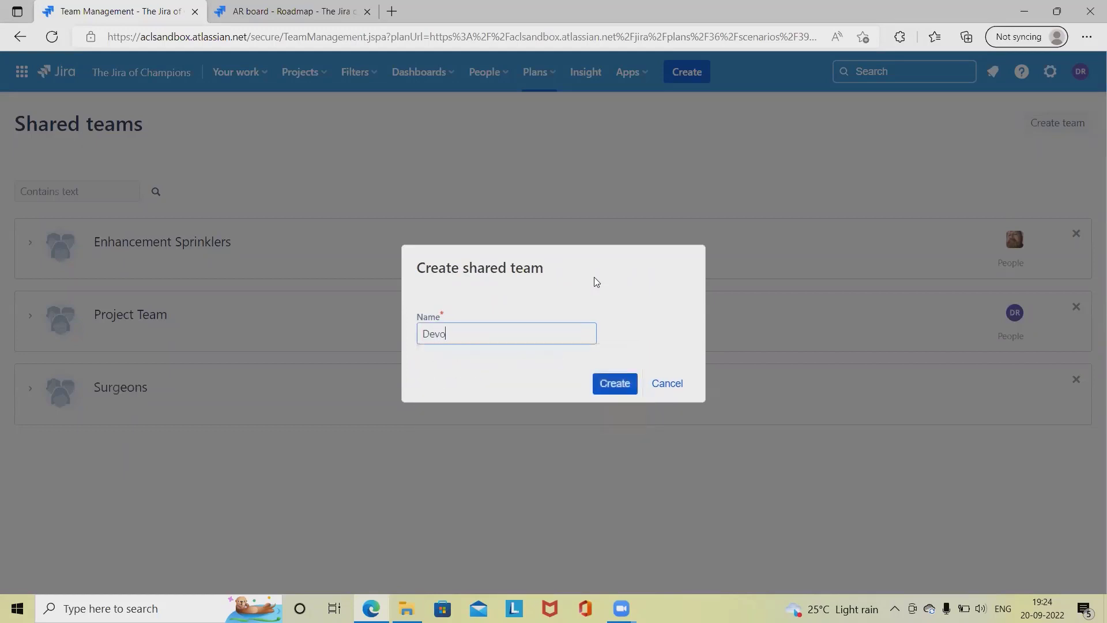
{"action": "left_click", "coordinate": [615, 384]}
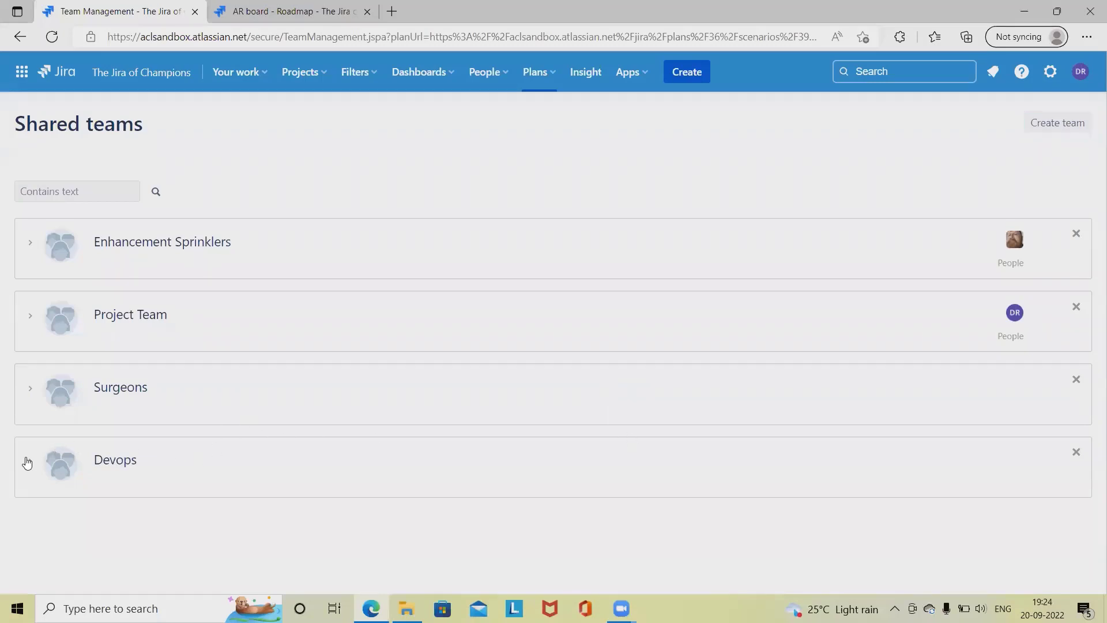
Step: Add one user to the Devops team by searching their saved e-mail
{"action": "left_click", "coordinate": [30, 462]}
{"action": "left_click", "coordinate": [75, 538]}
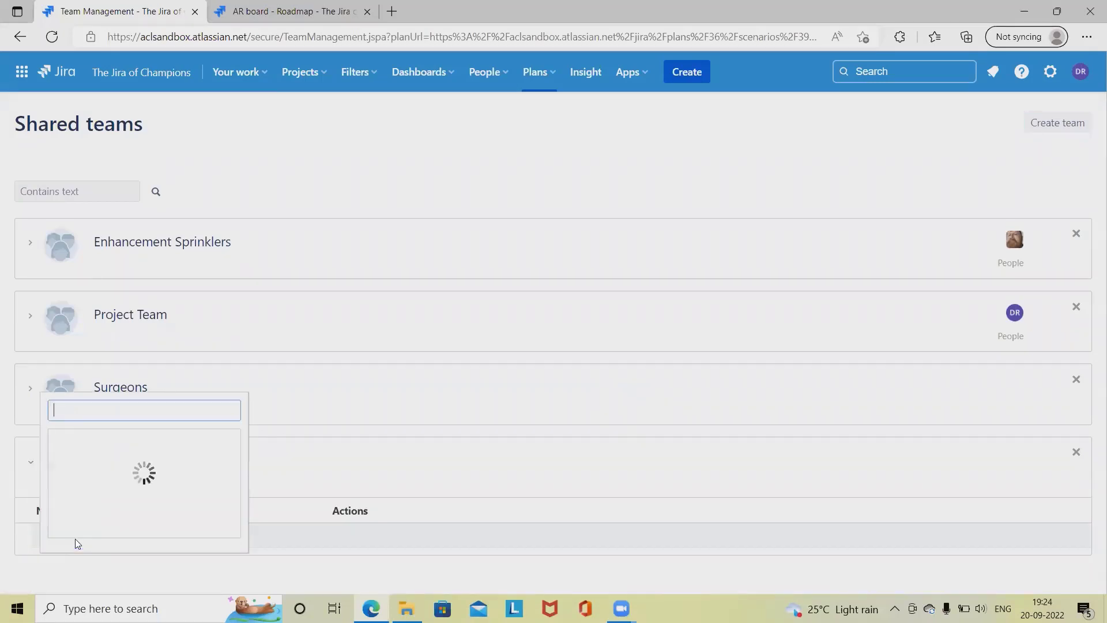
{"action": "type", "text": "d"}
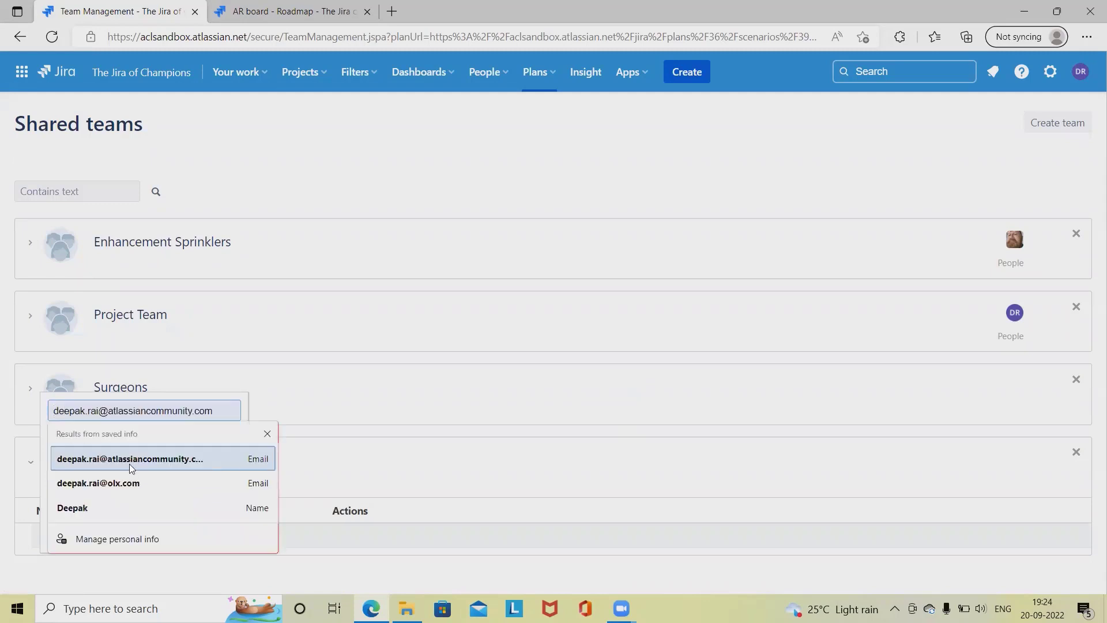
{"action": "left_click", "coordinate": [129, 462]}
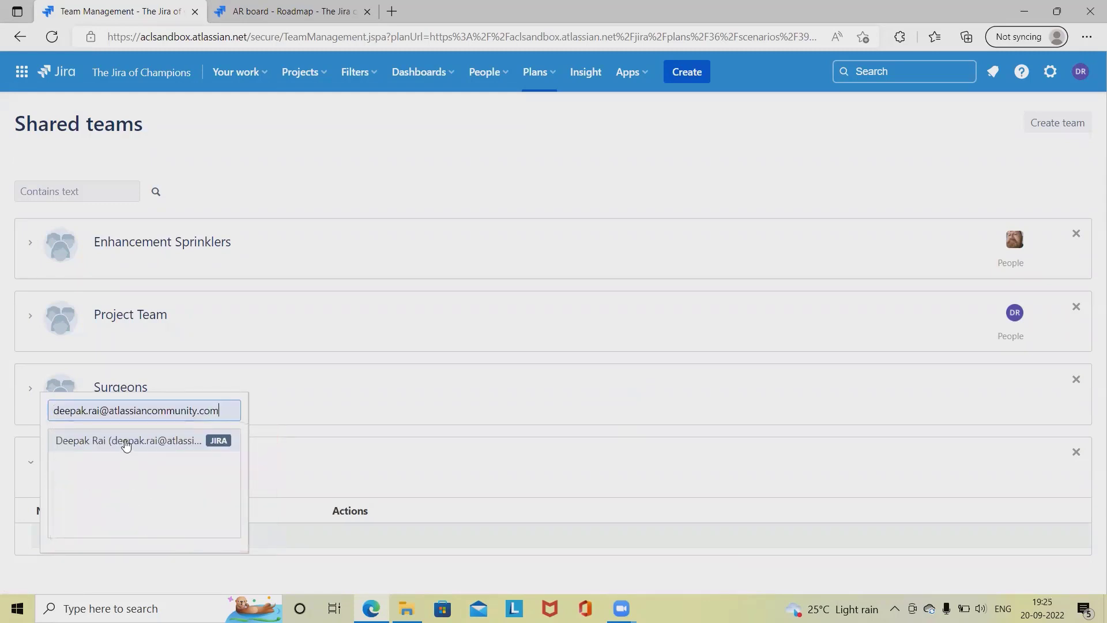
{"action": "left_click", "coordinate": [126, 442]}
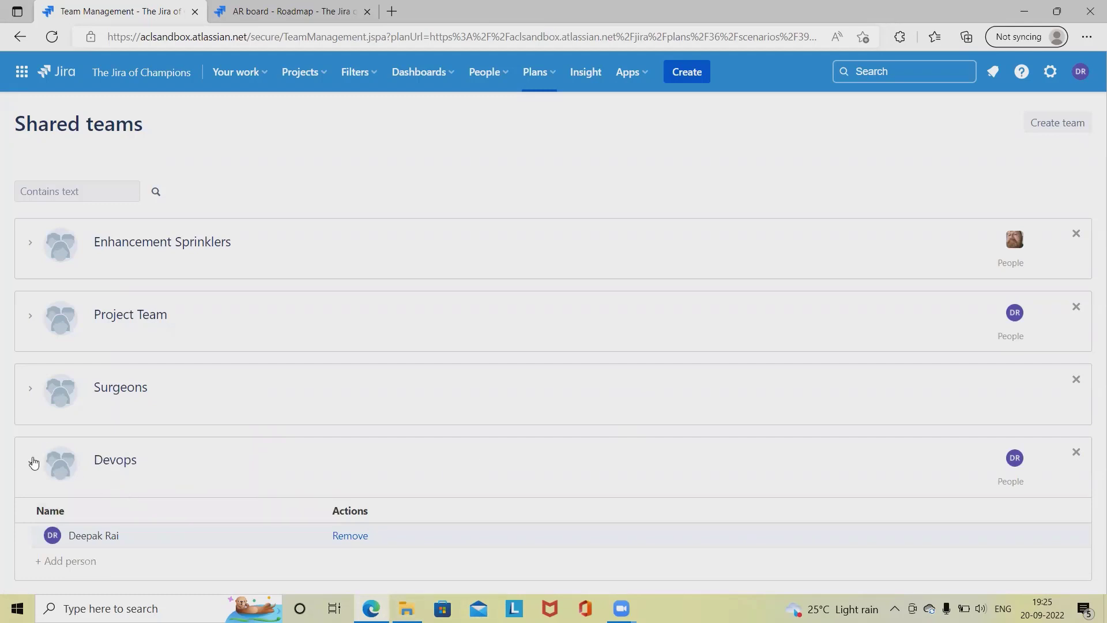
{"action": "left_click", "coordinate": [33, 462]}
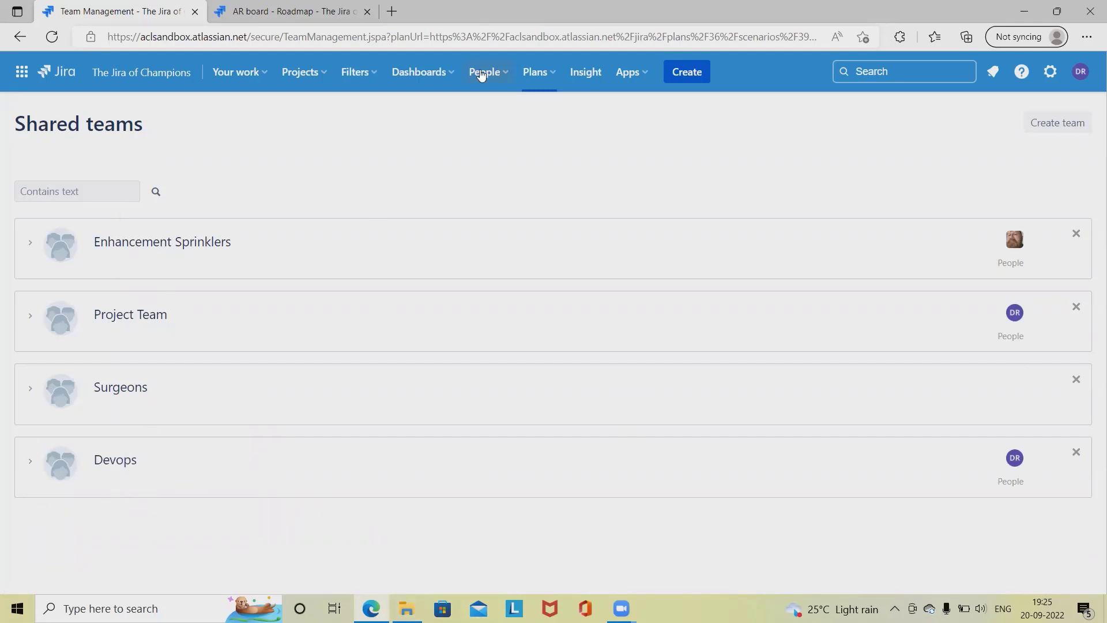
Step: Return to the Raigurukul_Demo plan and show its Teams page
{"action": "left_click", "coordinate": [540, 73]}
{"action": "left_click", "coordinate": [597, 136]}
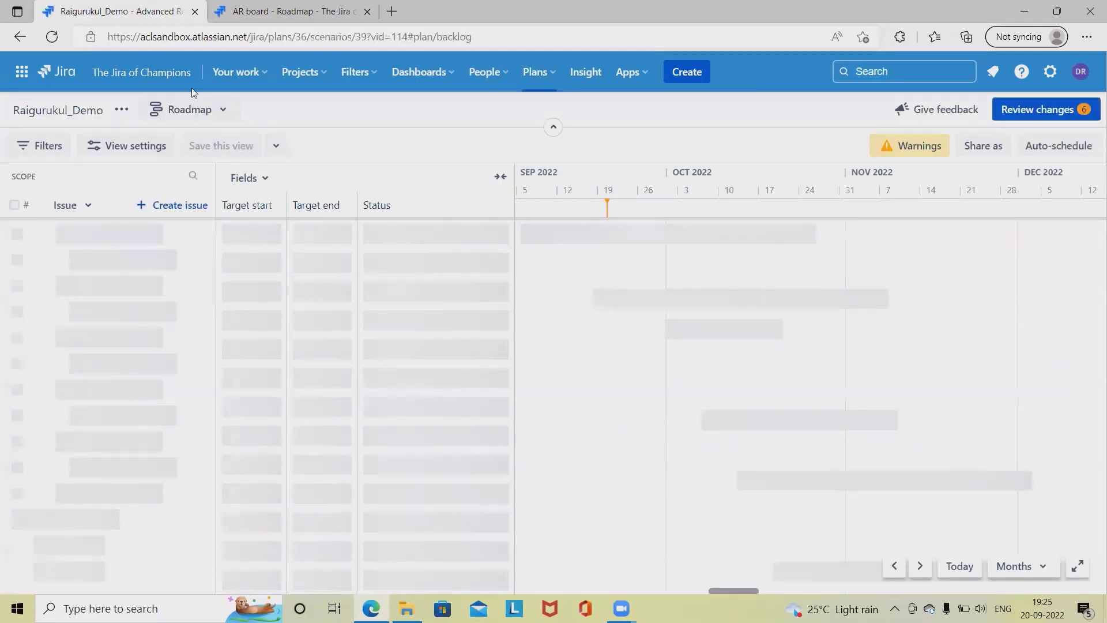
{"action": "left_click", "coordinate": [337, 115]}
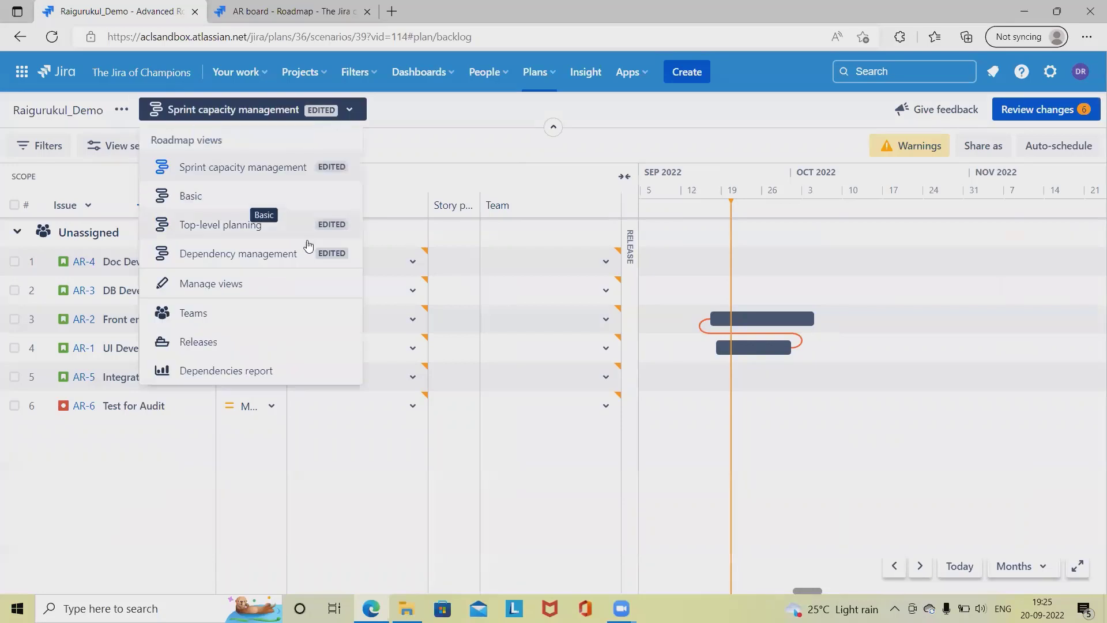
{"action": "left_click", "coordinate": [233, 317]}
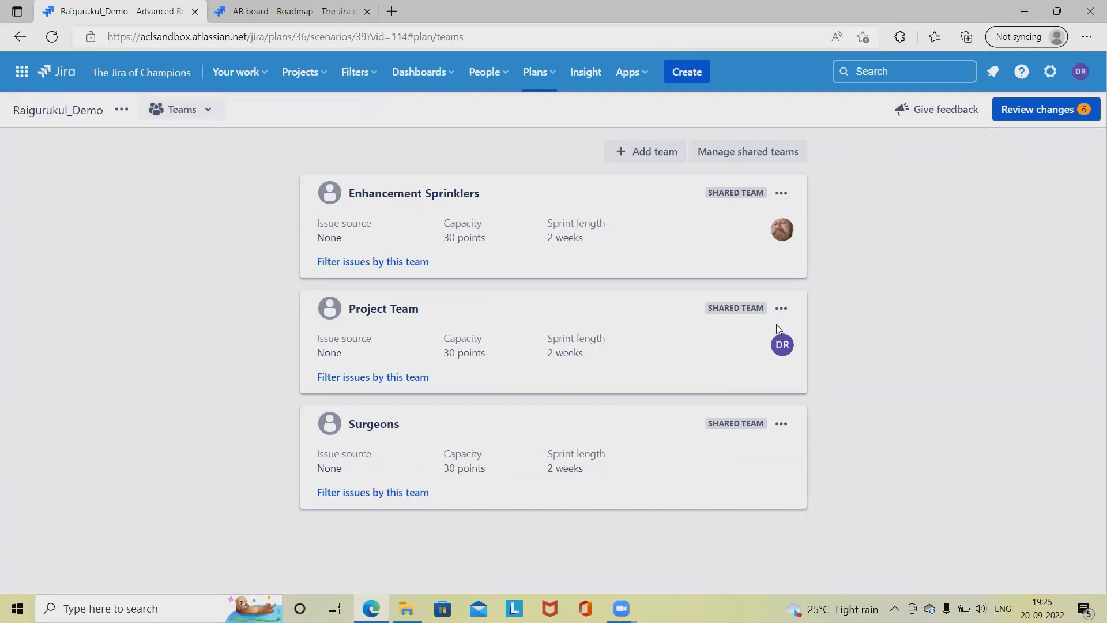
Step: Confirm Project Team's settings with Done, then switch back to the Sprint capacity management view
{"action": "left_click", "coordinate": [781, 307]}
{"action": "left_click", "coordinate": [759, 345]}
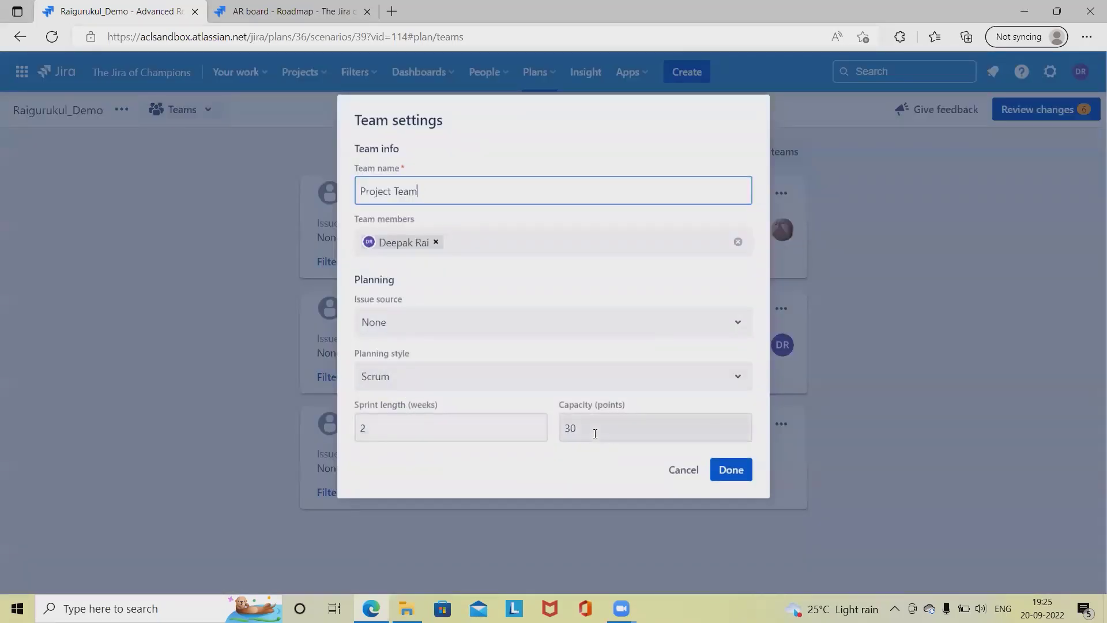
{"action": "left_click", "coordinate": [730, 471]}
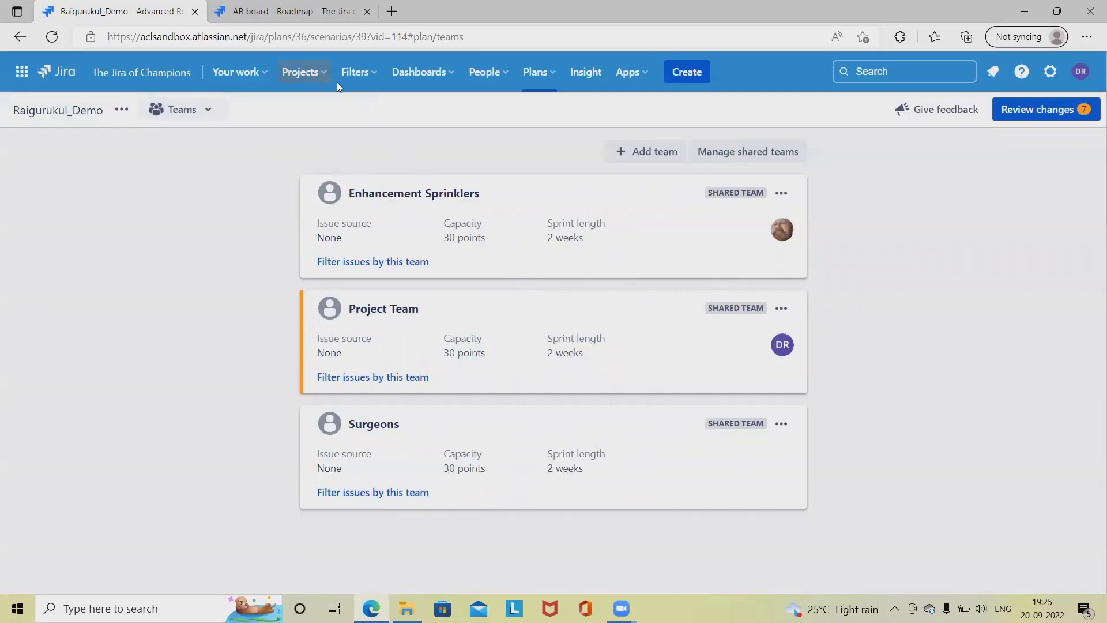
{"action": "left_click", "coordinate": [207, 110]}
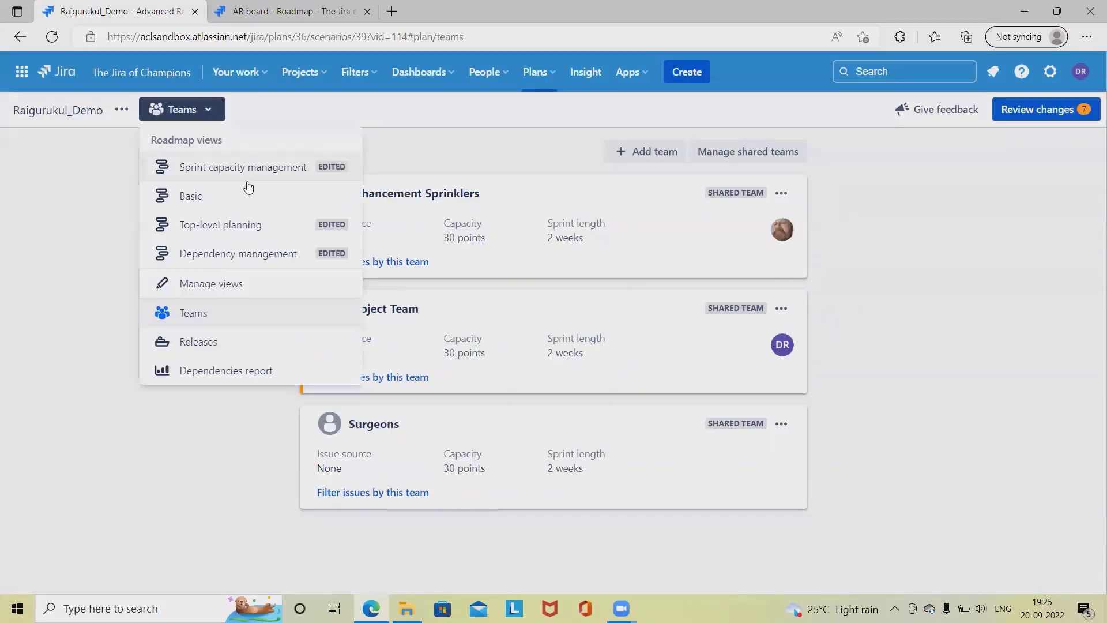
{"action": "left_click", "coordinate": [240, 167]}
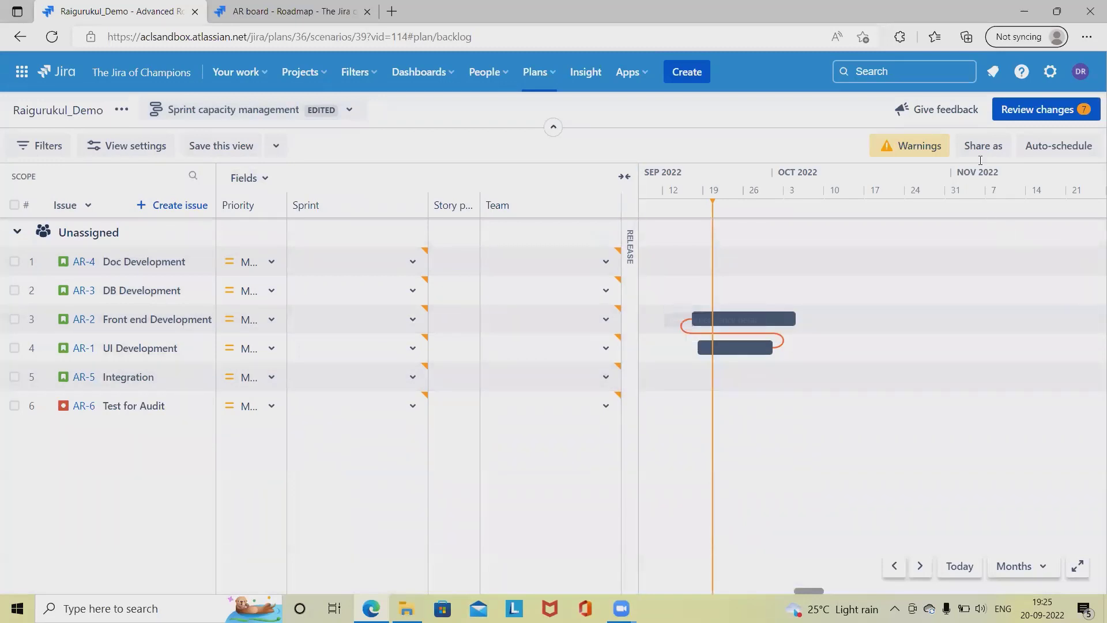
Step: Review and save all seven pending changes, Project Team and AR-1 to AR-6, to Jira
{"action": "left_click", "coordinate": [1032, 110]}
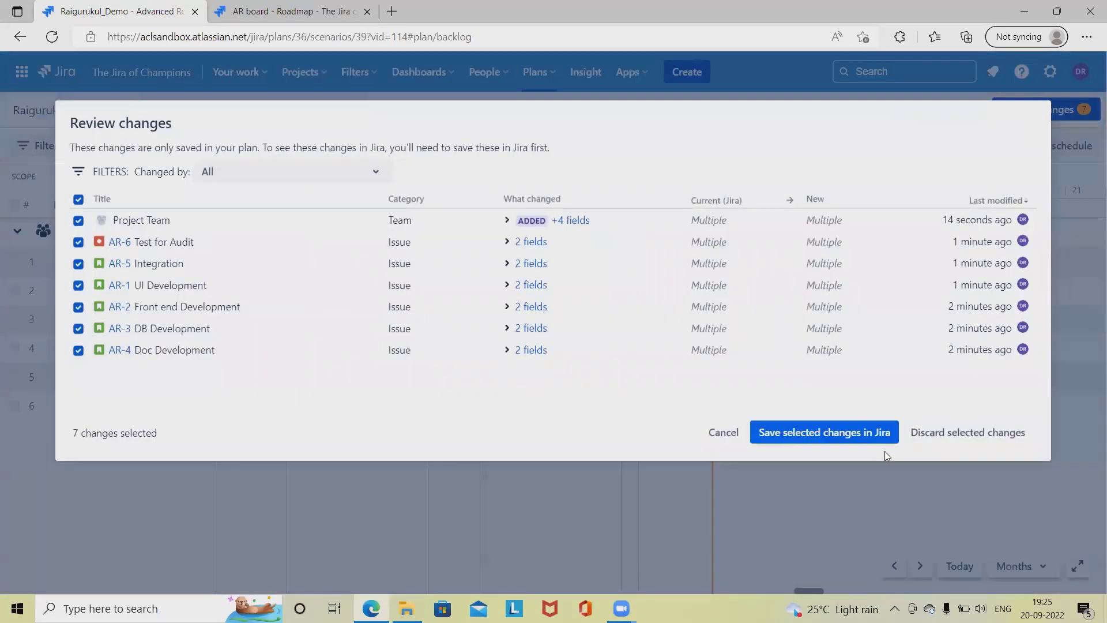
{"action": "left_click", "coordinate": [829, 429]}
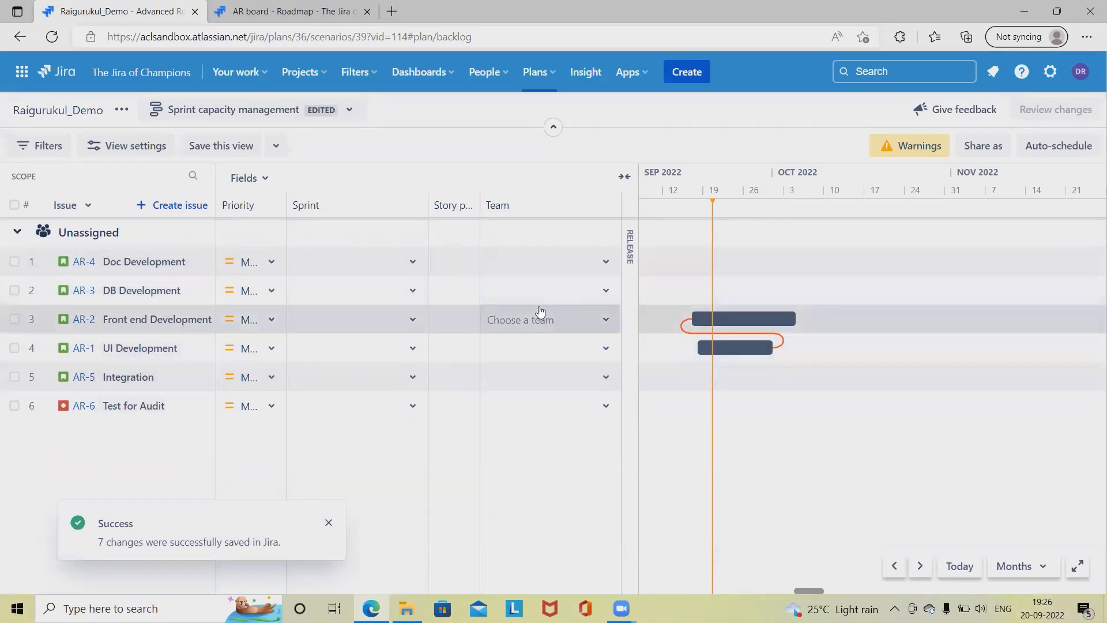
{"action": "left_click", "coordinate": [263, 183]}
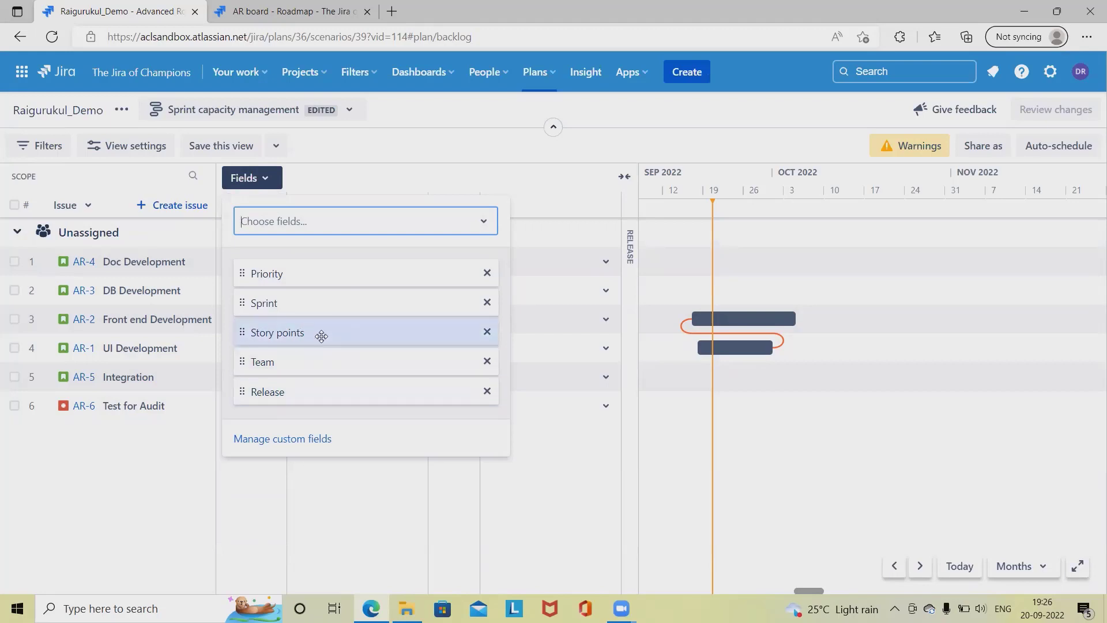
Step: Drop Story points from the shown fields, leaving Priority, Sprint, Team and Release
{"action": "left_click", "coordinate": [363, 191]}
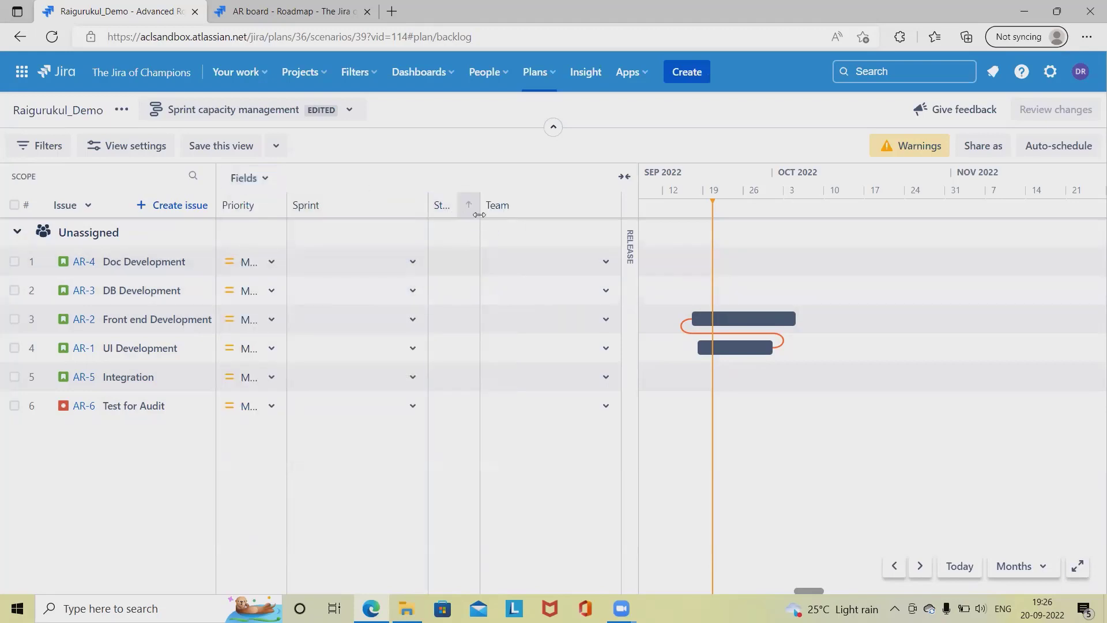
{"action": "left_click", "coordinate": [261, 178]}
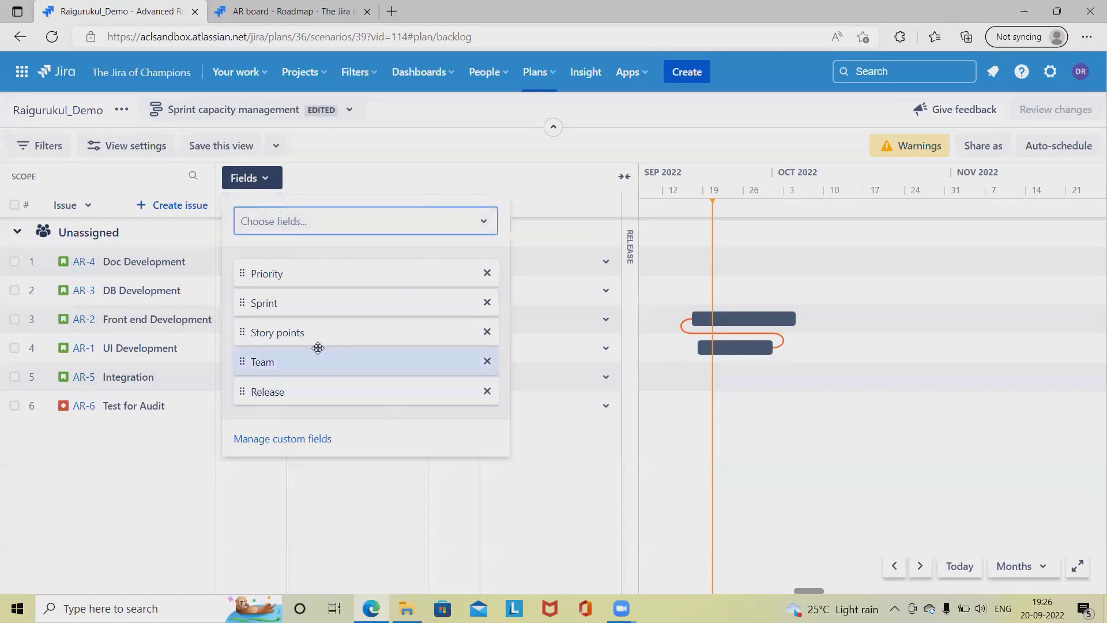
{"action": "left_click", "coordinate": [487, 332]}
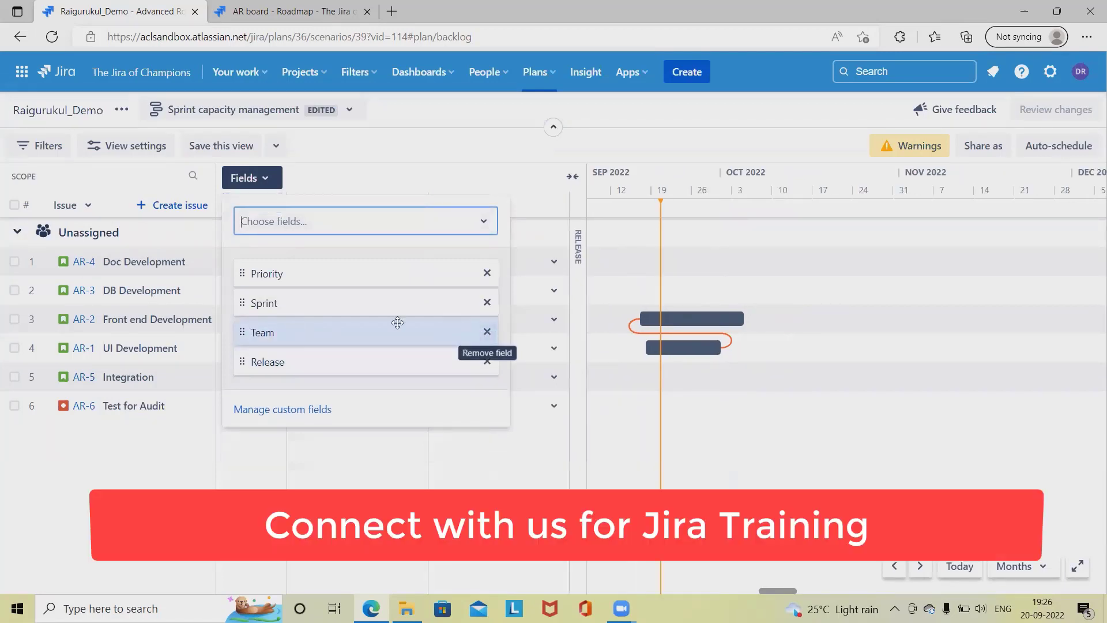
{"action": "left_click", "coordinate": [438, 149]}
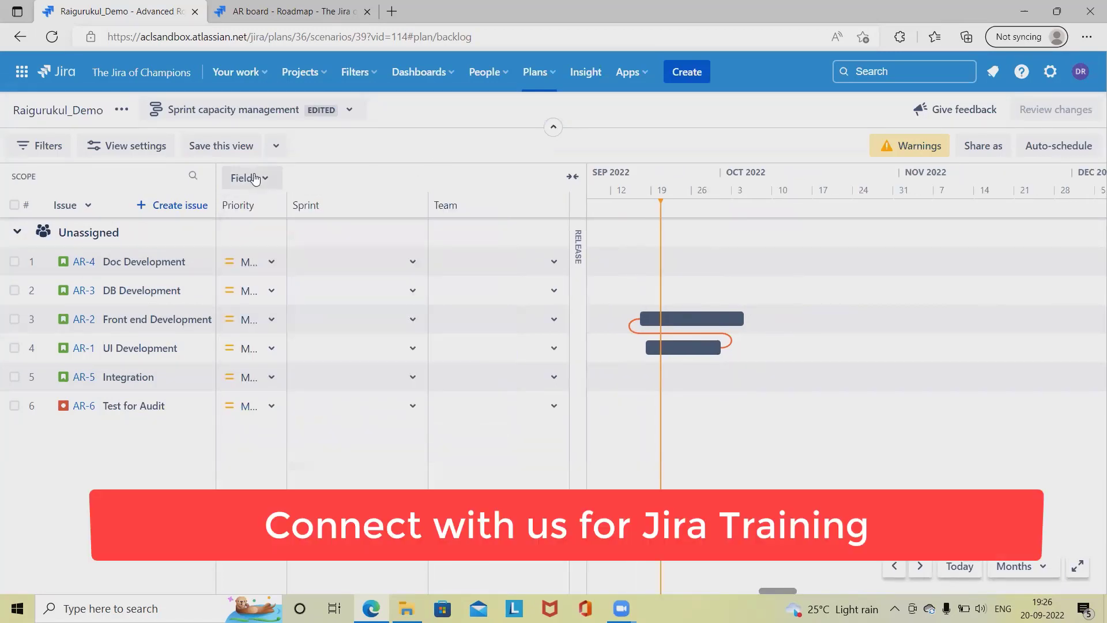
{"action": "left_click", "coordinate": [256, 178]}
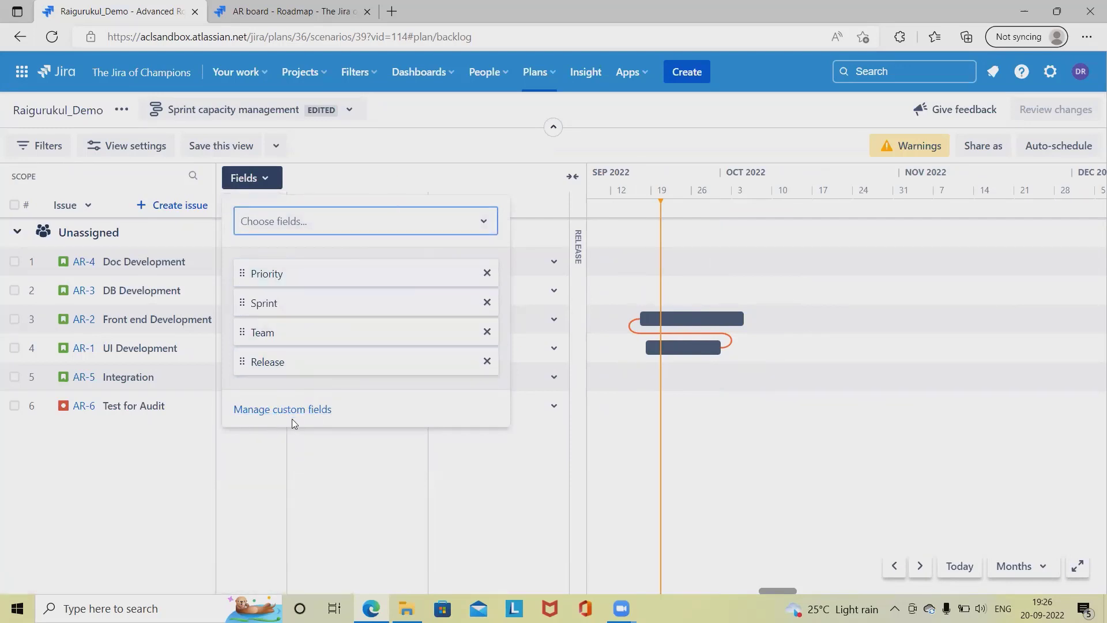
Step: Assign AR-4 Doc Development to Enhancement Sprinklers and switch the plan to its Teams page
{"action": "left_click", "coordinate": [365, 181]}
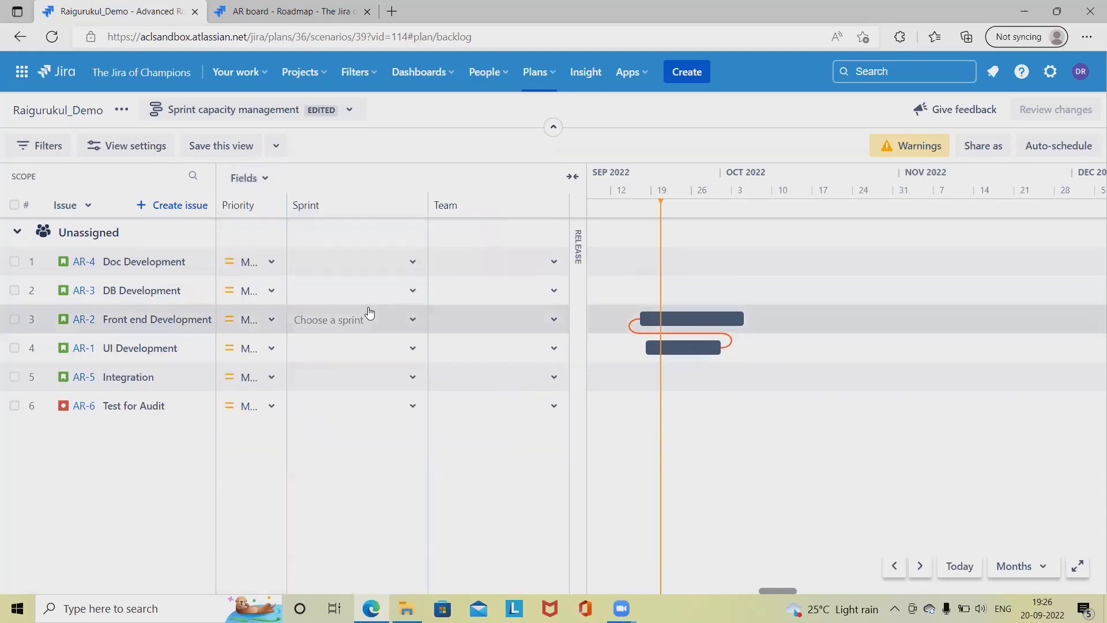
{"action": "left_click", "coordinate": [542, 262]}
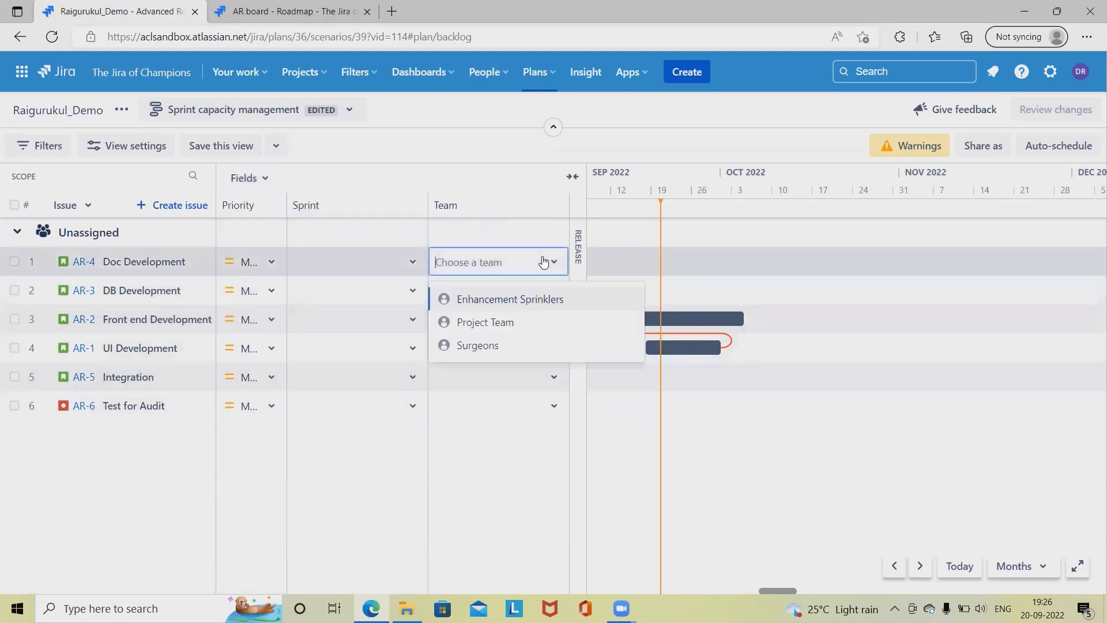
{"action": "left_click", "coordinate": [530, 300]}
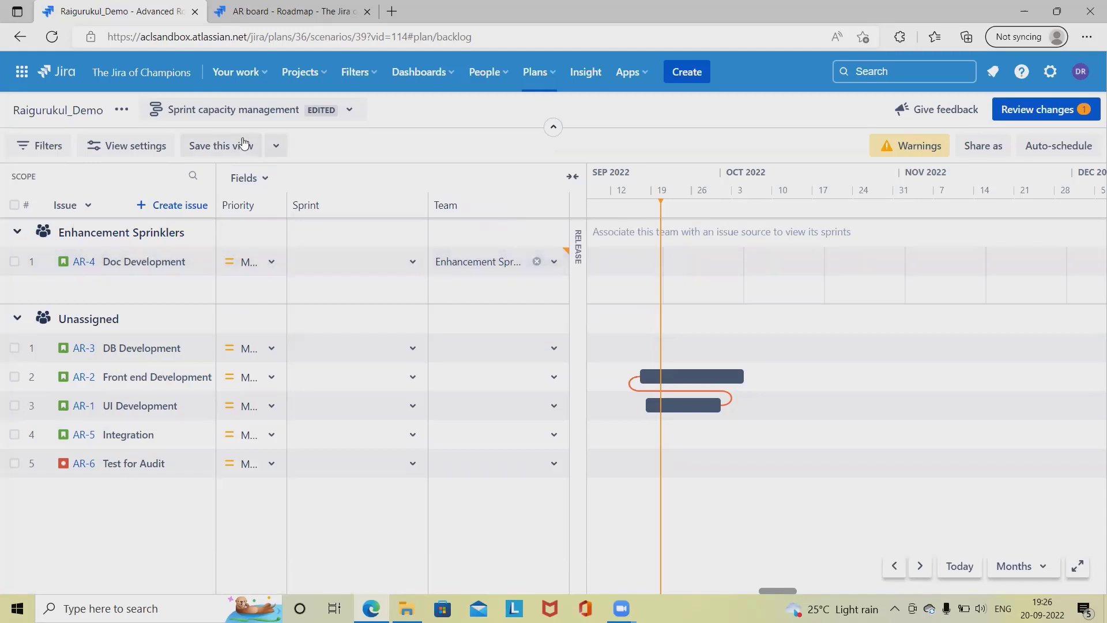
{"action": "left_click", "coordinate": [296, 110]}
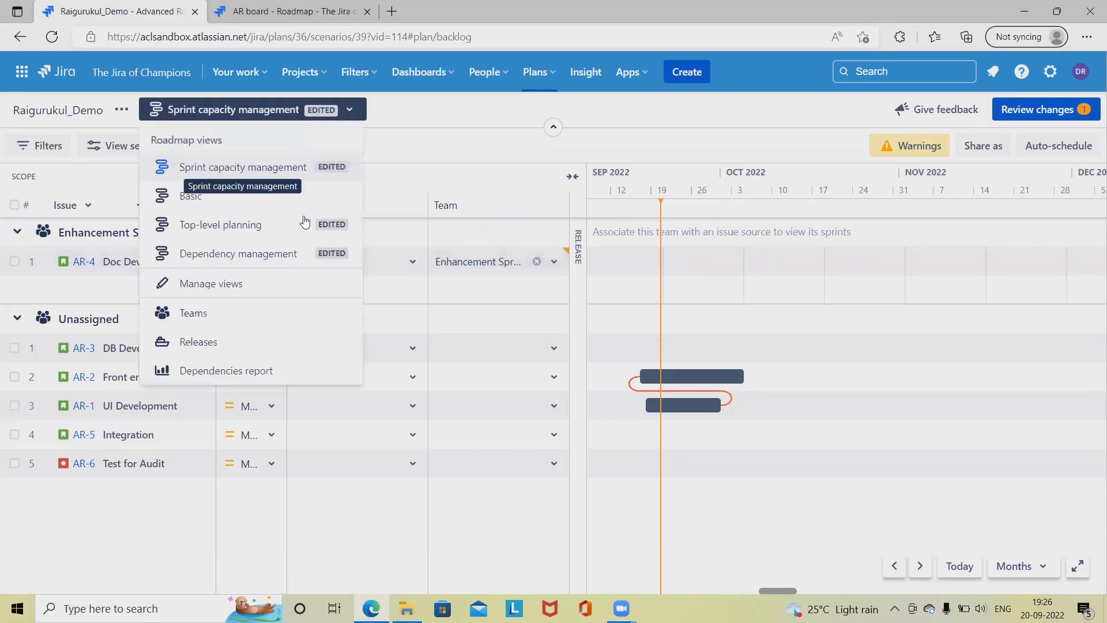
{"action": "left_click", "coordinate": [211, 320]}
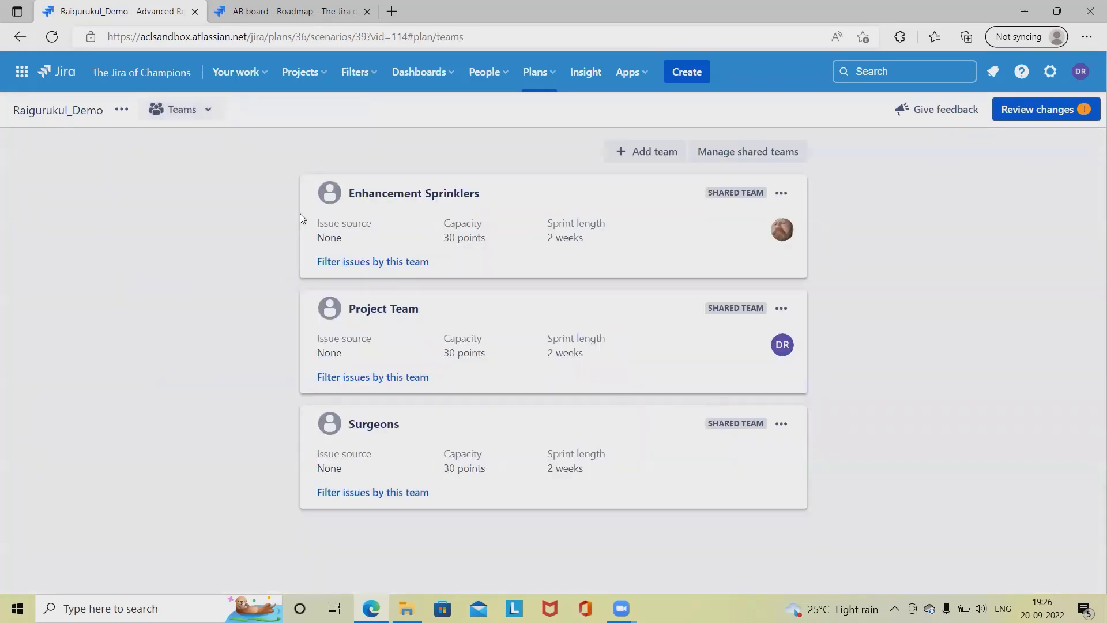
Step: Set the Enhancement Sprinklers team's issue source to ACE_Rai
{"action": "left_click", "coordinate": [782, 193]}
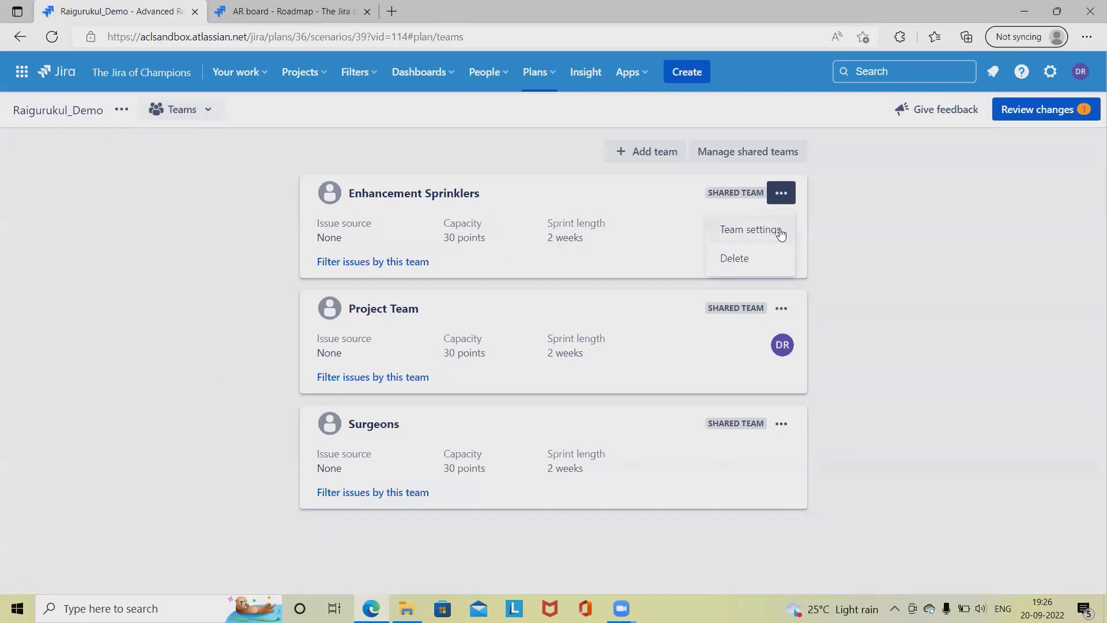
{"action": "left_click", "coordinate": [760, 231]}
{"action": "left_click", "coordinate": [398, 320]}
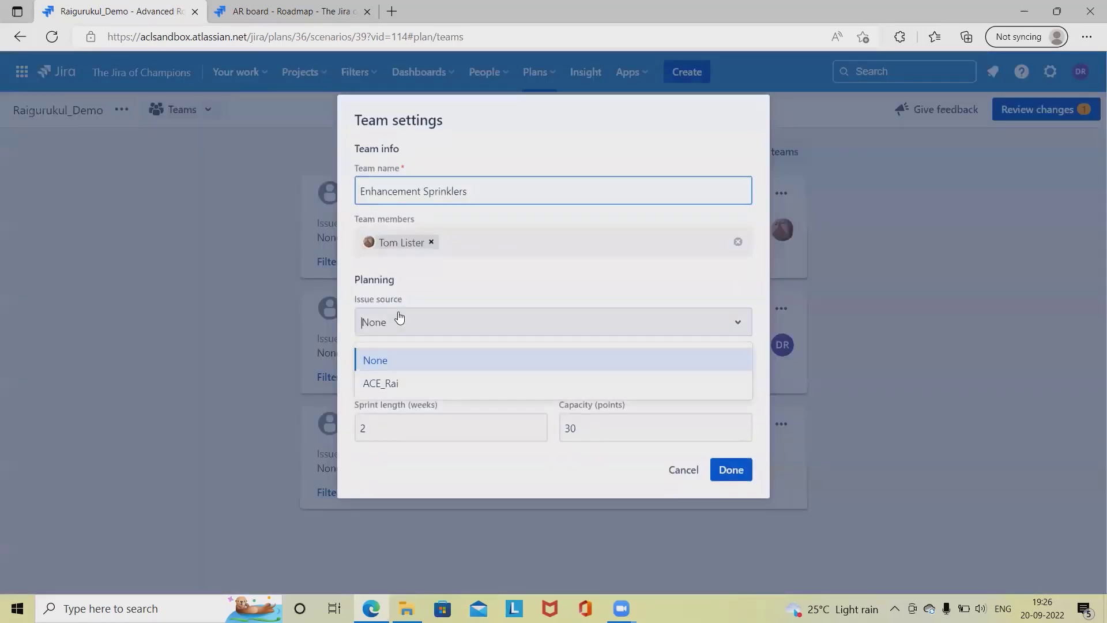
{"action": "left_click", "coordinate": [383, 383]}
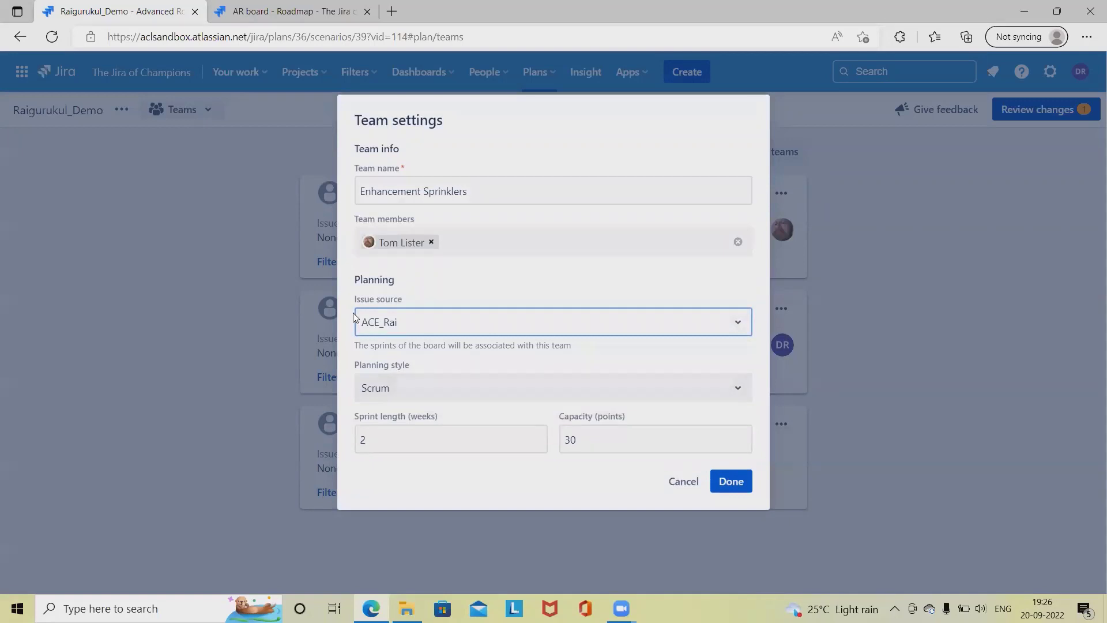
{"action": "left_click", "coordinate": [732, 484]}
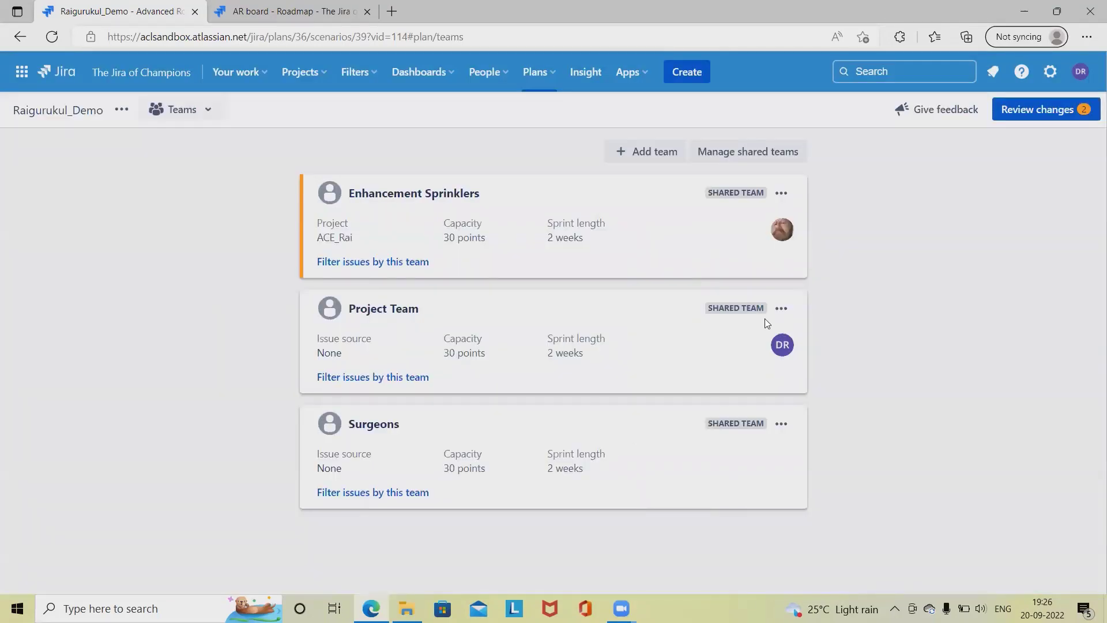
Step: Set the Project Team's issue source to ACE_Rai
{"action": "left_click", "coordinate": [781, 309]}
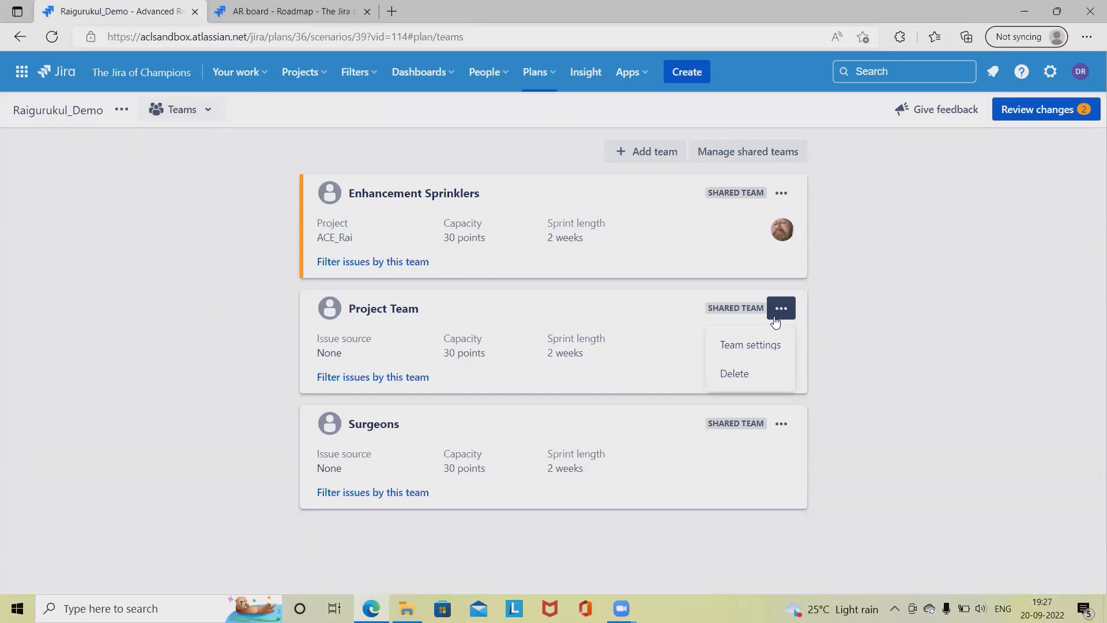
{"action": "left_click", "coordinate": [752, 346]}
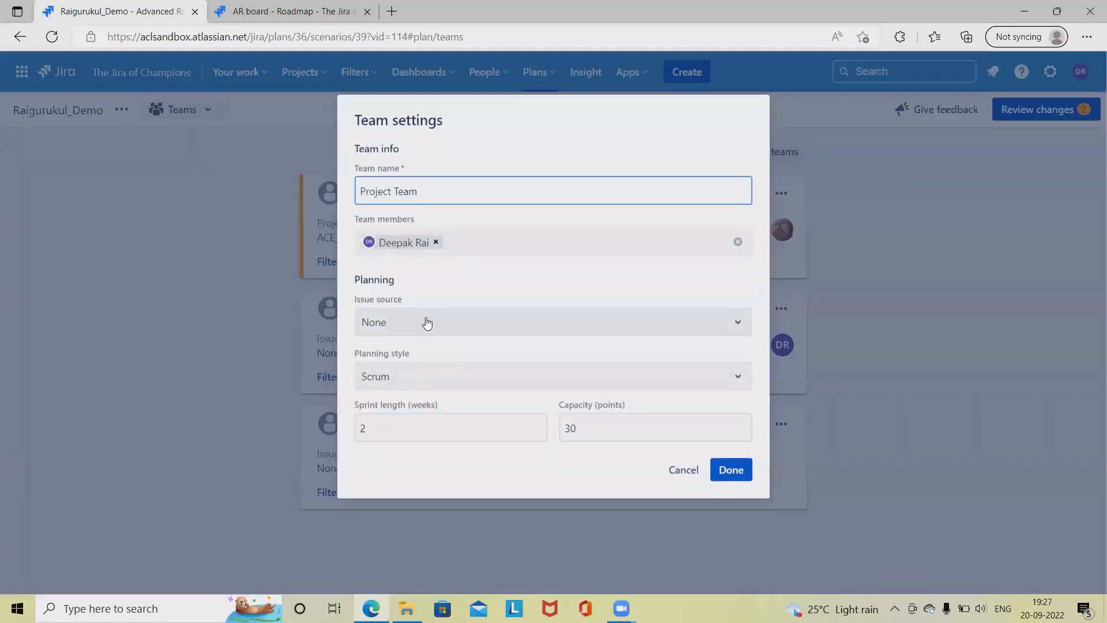
{"action": "left_click", "coordinate": [431, 326]}
{"action": "left_click", "coordinate": [420, 380]}
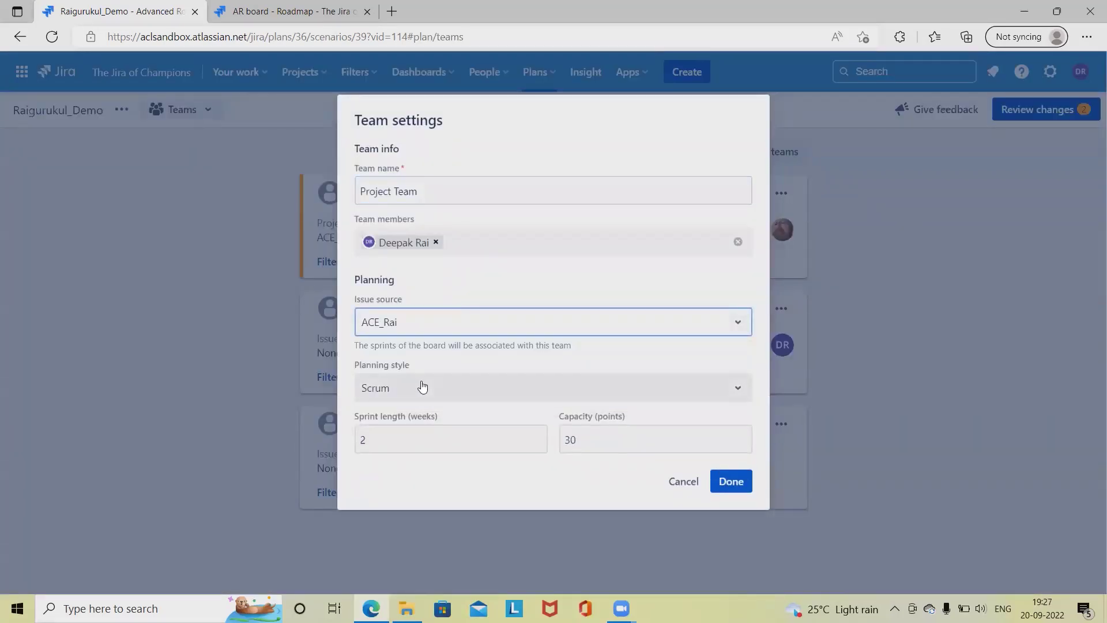
{"action": "left_click", "coordinate": [726, 477]}
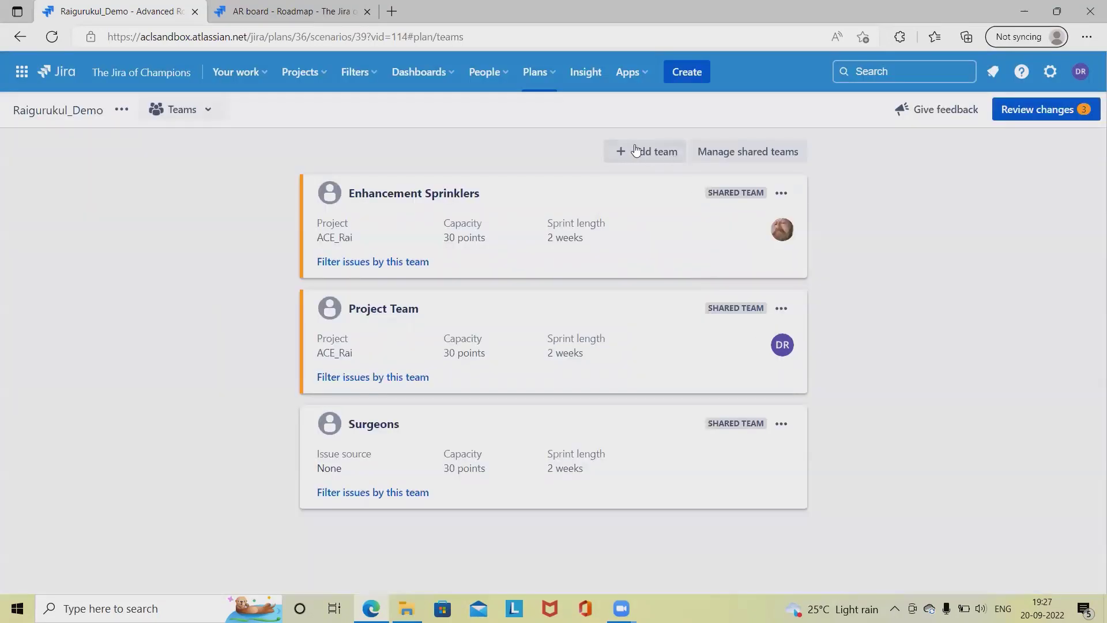
{"action": "left_click", "coordinate": [636, 150]}
Step: Add Devops from the shared teams list to the Raigurukul_Demo plan
{"action": "left_click", "coordinate": [809, 249]}
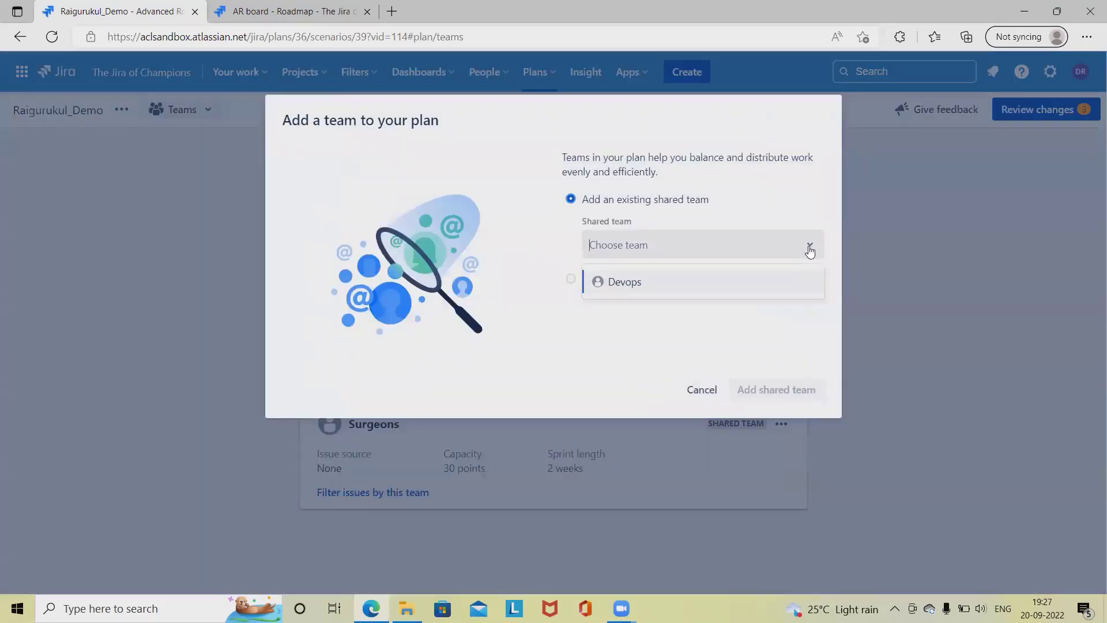
{"action": "left_click", "coordinate": [662, 281]}
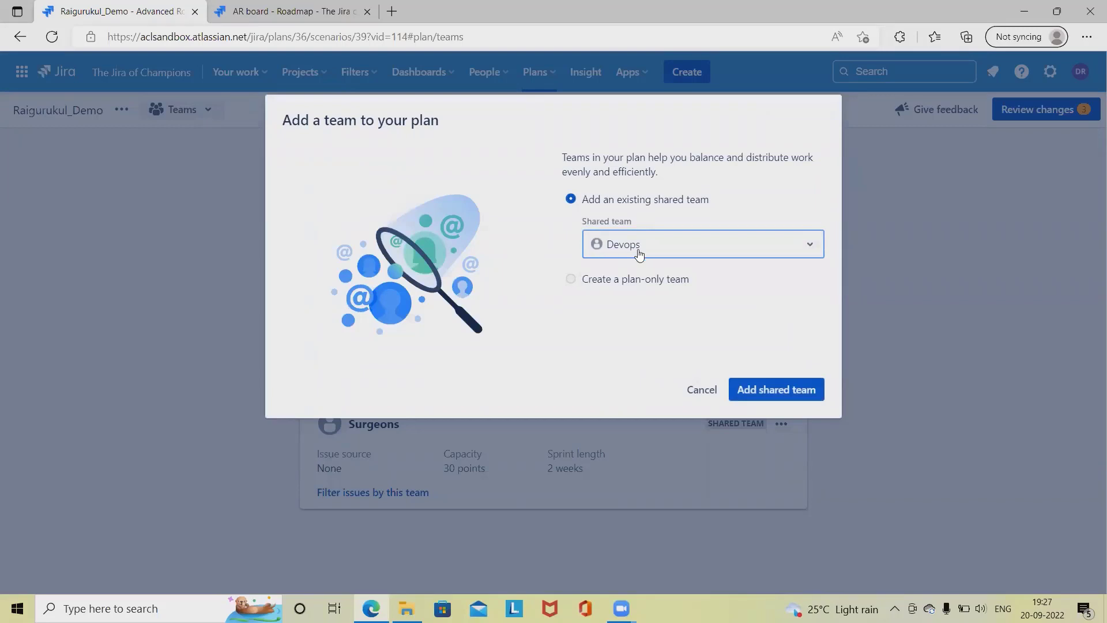
{"action": "left_click", "coordinate": [778, 390]}
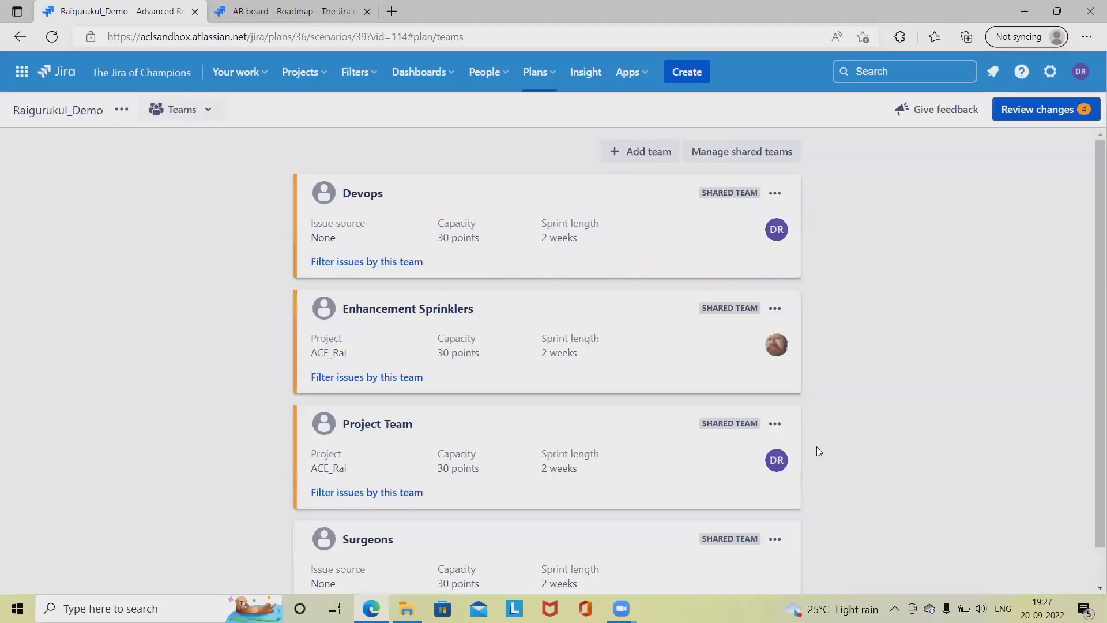
{"action": "scroll", "coordinate": [517, 388], "scroll_direction": "down", "scroll_amount": 1}
{"action": "scroll", "coordinate": [343, 272], "scroll_direction": "up", "scroll_amount": 1}
{"action": "left_click", "coordinate": [179, 107]}
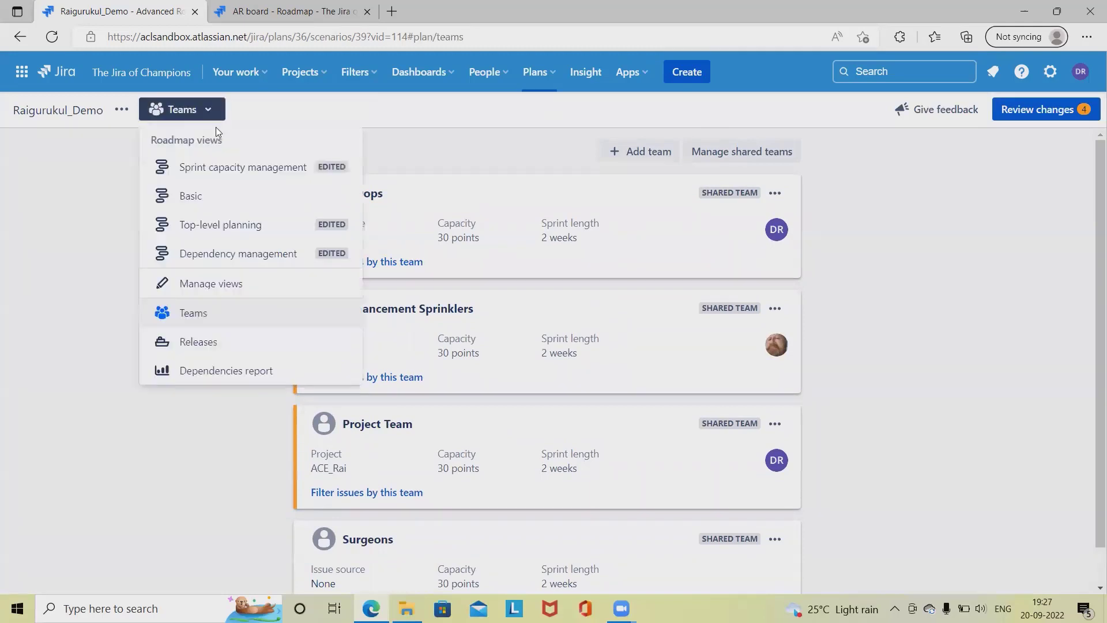
Step: In Sprint capacity management, assign AR-3 DB Development to the Devops team
{"action": "left_click", "coordinate": [234, 169]}
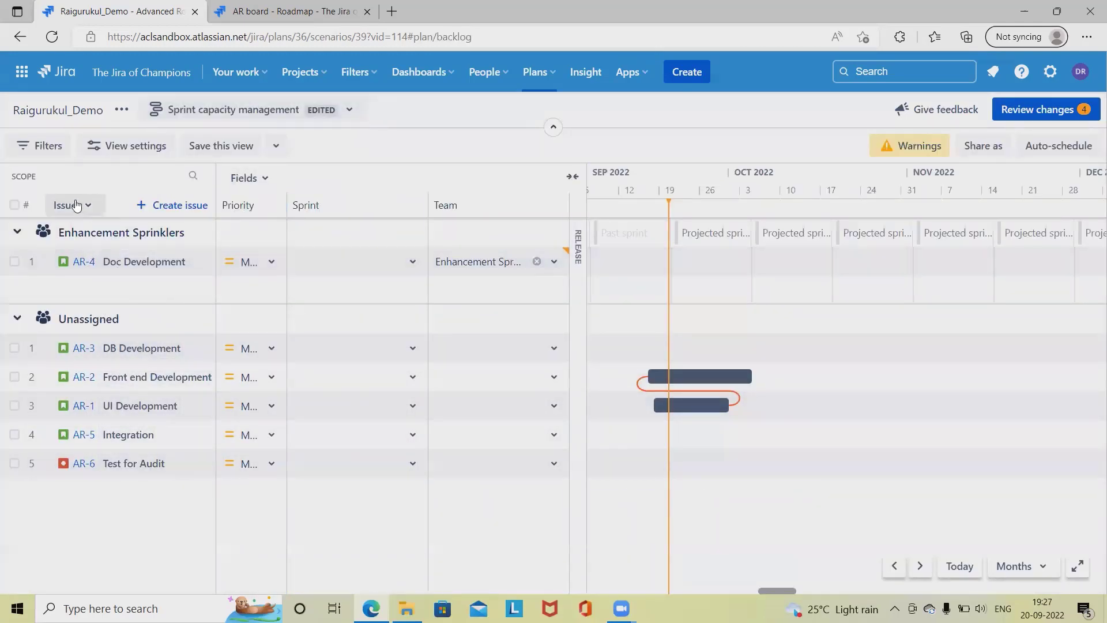
{"action": "left_click", "coordinate": [535, 351]}
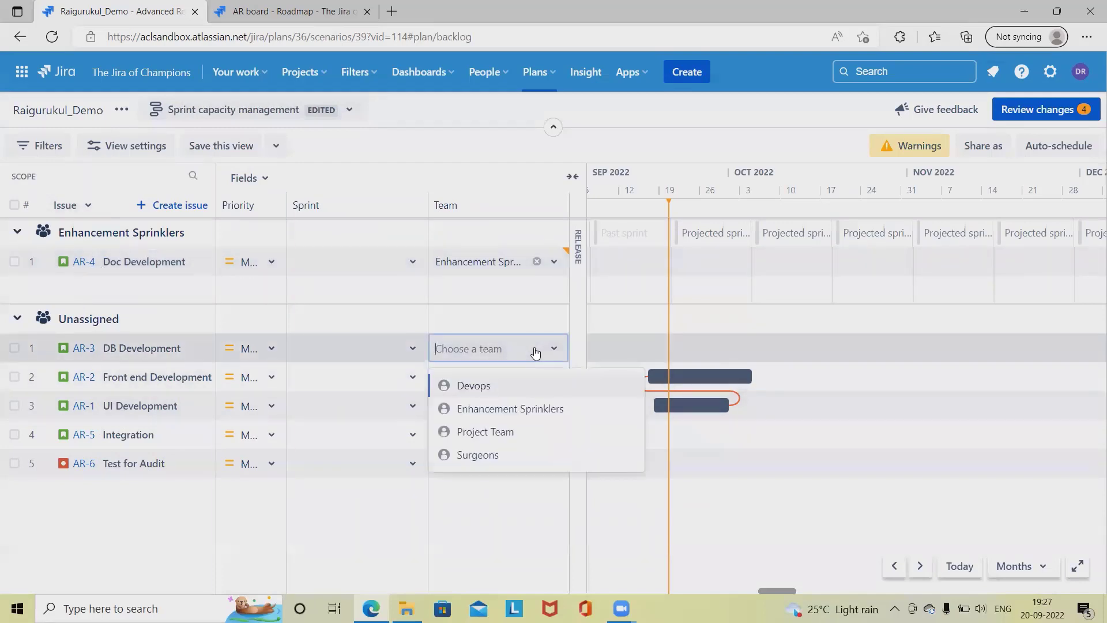
{"action": "left_click", "coordinate": [499, 387]}
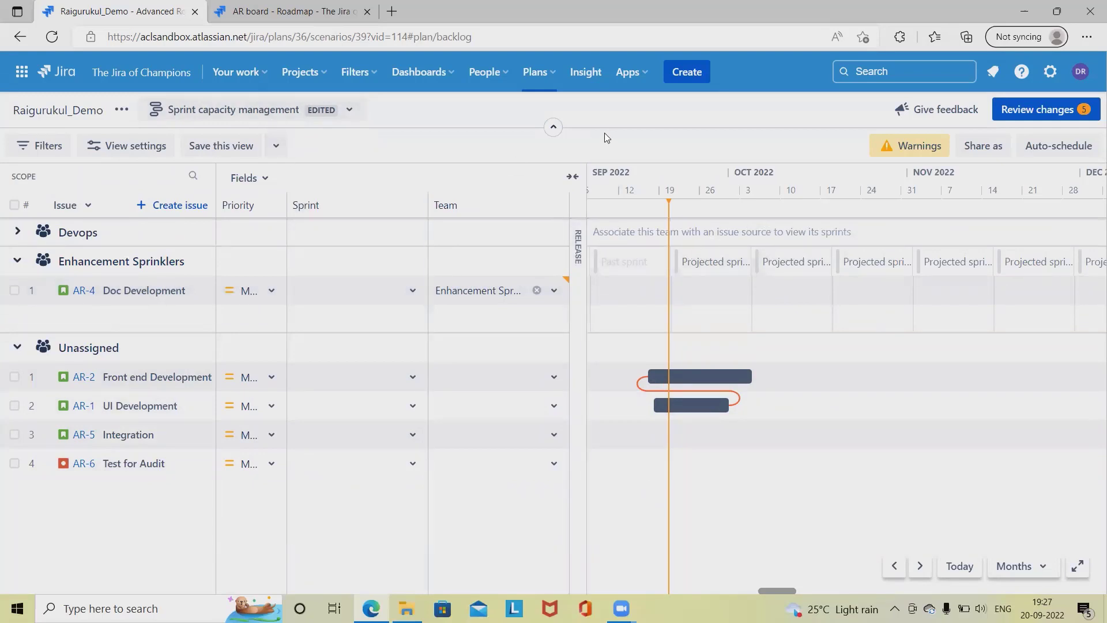
Step: On the Teams page, set the Devops team's issue source to ACE_Rai
{"action": "left_click", "coordinate": [222, 108]}
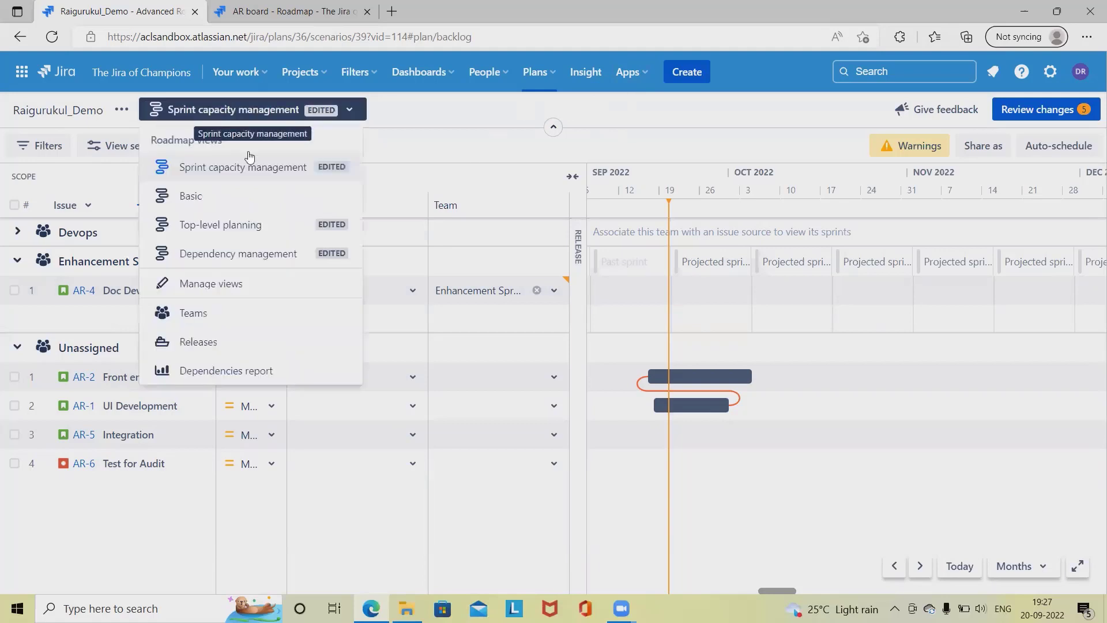
{"action": "left_click", "coordinate": [226, 314]}
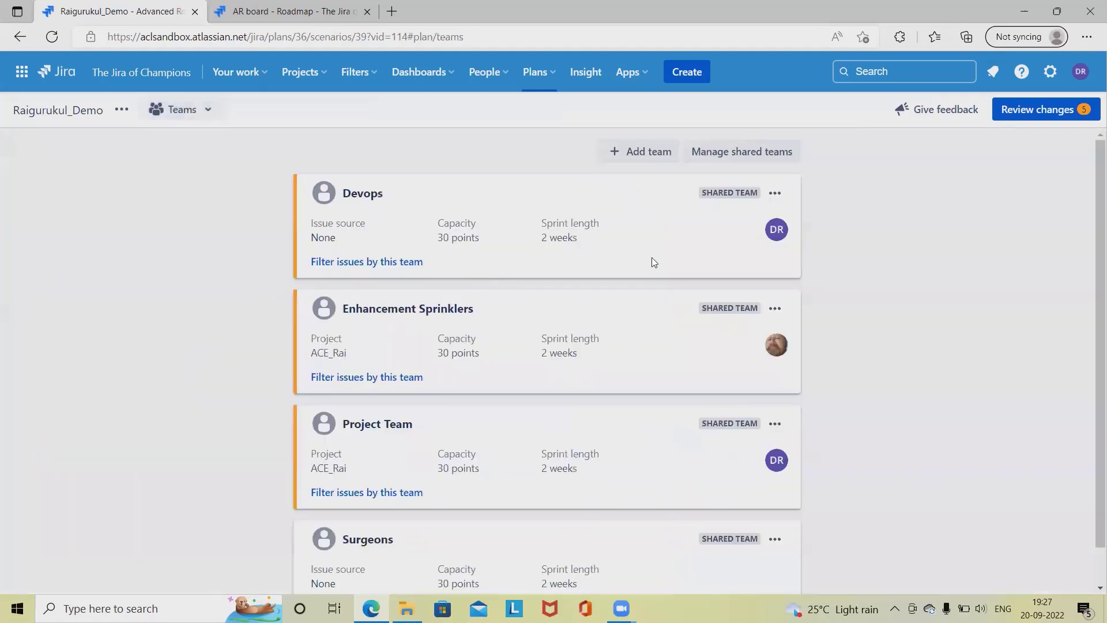
{"action": "left_click", "coordinate": [774, 193]}
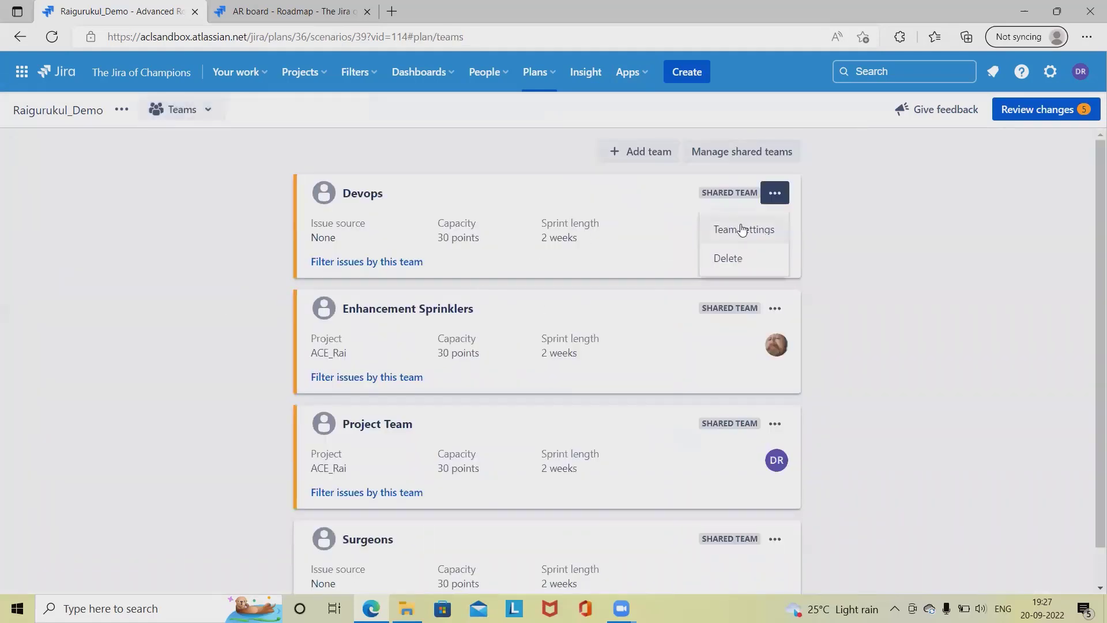
{"action": "left_click", "coordinate": [738, 227]}
{"action": "left_click", "coordinate": [383, 322]}
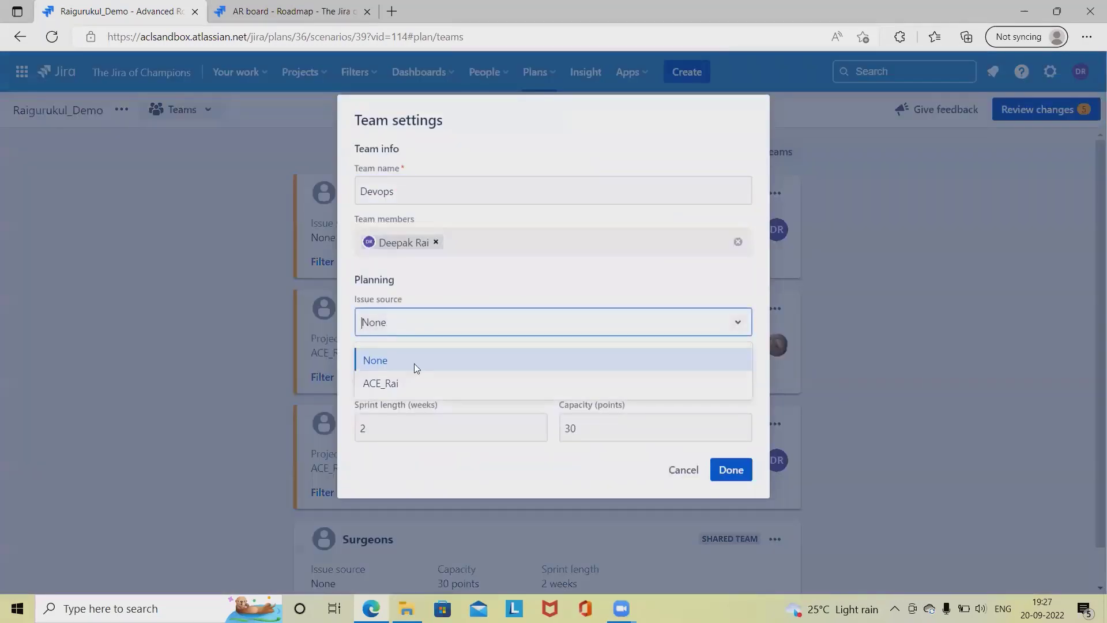
{"action": "left_click", "coordinate": [379, 382]}
{"action": "left_click", "coordinate": [727, 481]}
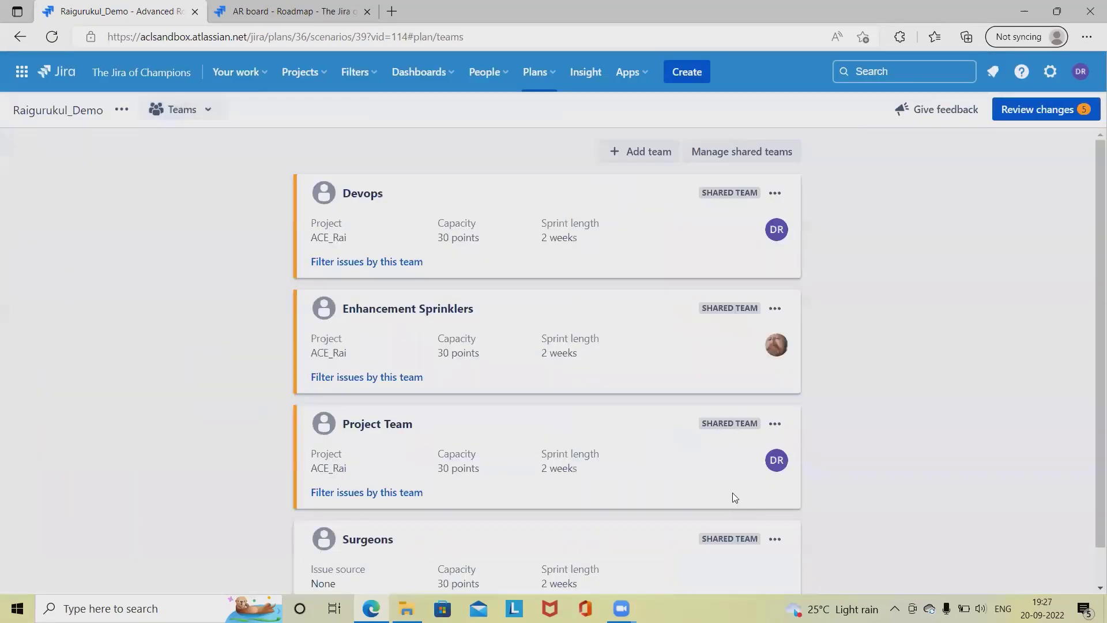
Step: Set the Surgeons team's issue source to ACE_Rai and return to Sprint capacity management
{"action": "scroll", "coordinate": [748, 499], "scroll_direction": "down", "scroll_amount": 1}
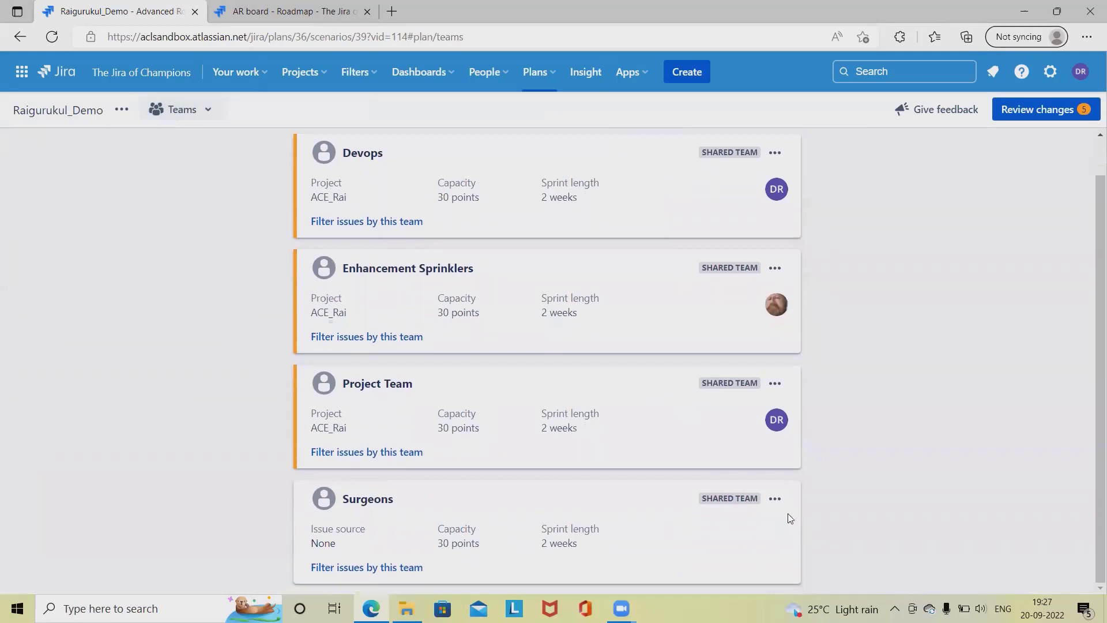
{"action": "left_click", "coordinate": [775, 499]}
{"action": "left_click", "coordinate": [738, 545]}
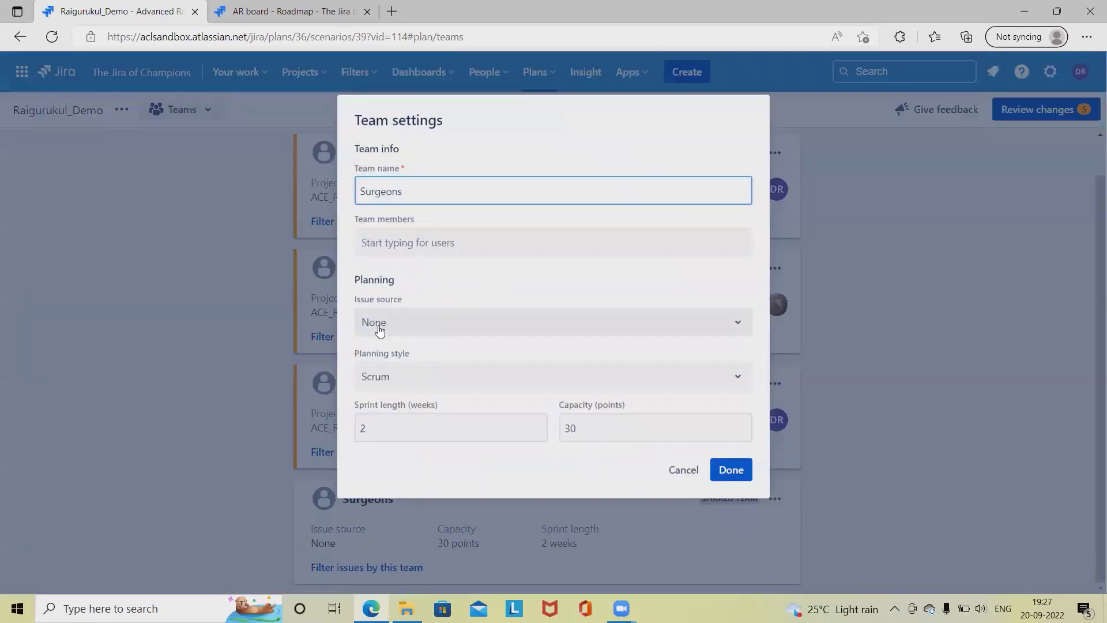
{"action": "left_click", "coordinate": [378, 324]}
{"action": "left_click", "coordinate": [407, 383]}
{"action": "left_click", "coordinate": [726, 481]}
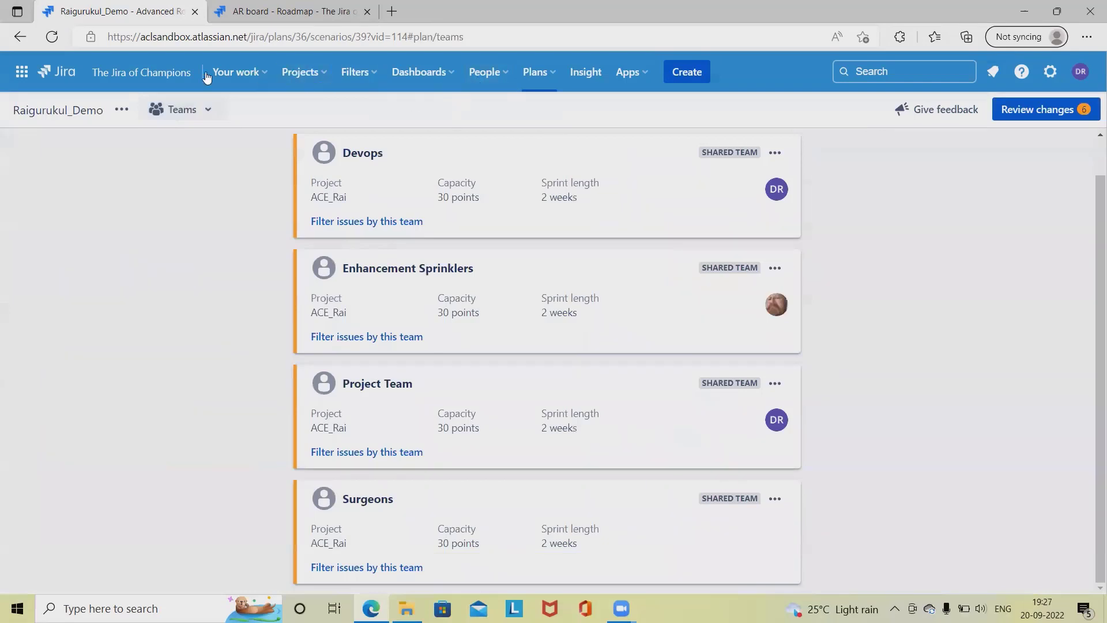
{"action": "left_click", "coordinate": [179, 109]}
{"action": "left_click", "coordinate": [233, 168]}
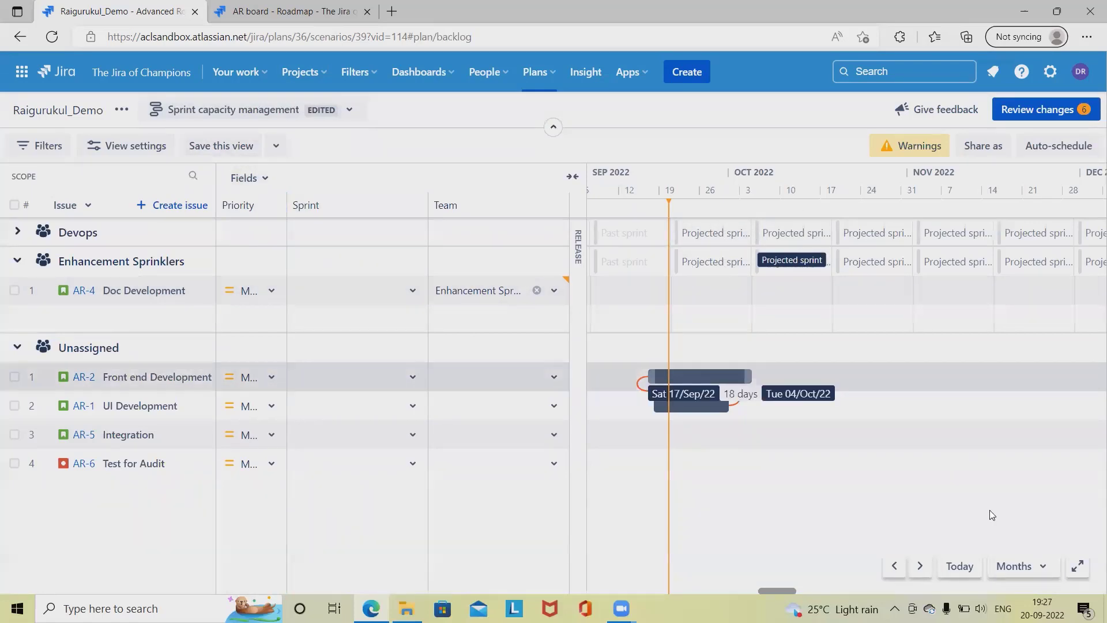
Step: Centre the timeline on today in quarters and open Devops' Future Sprint (21 Sep – 04 Oct)
{"action": "left_click", "coordinate": [960, 572]}
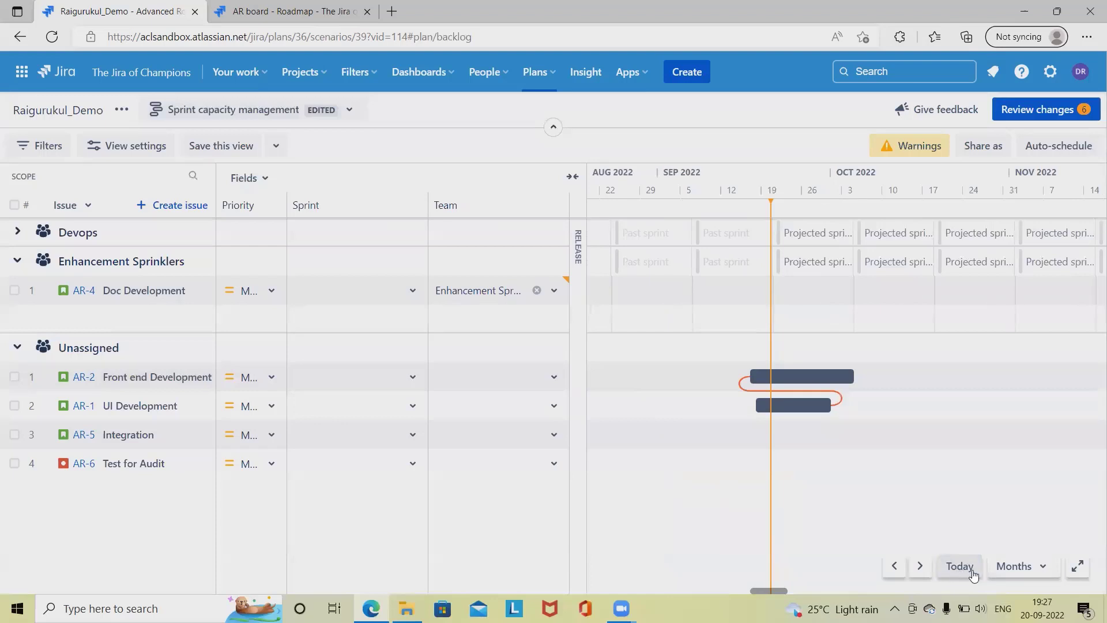
{"action": "left_click", "coordinate": [1015, 566]}
{"action": "left_click", "coordinate": [946, 475]}
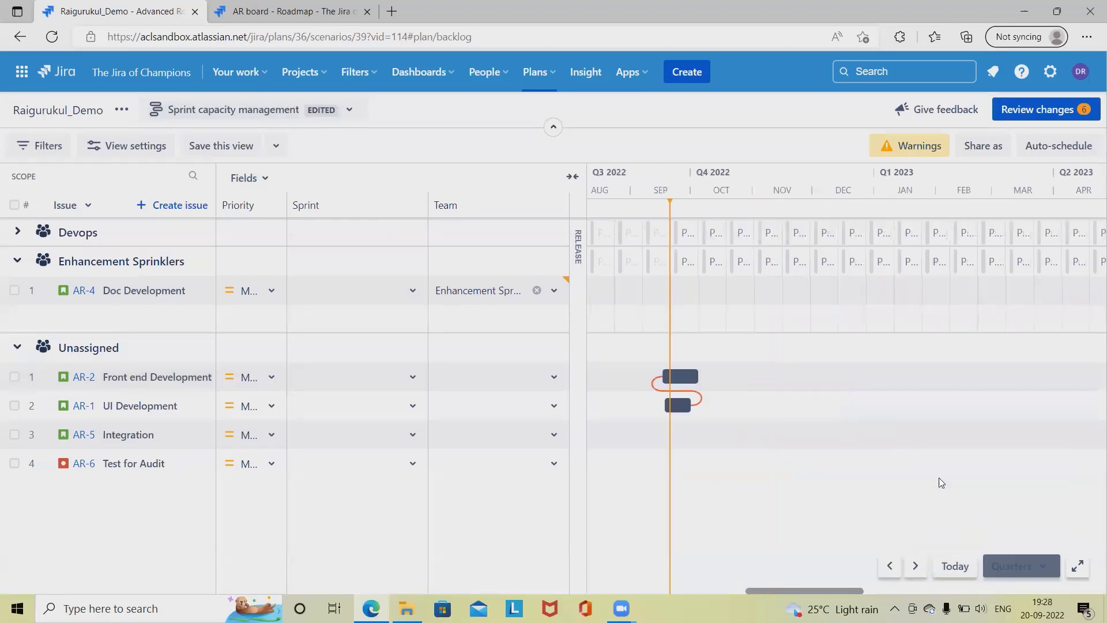
{"action": "left_click", "coordinate": [686, 232]}
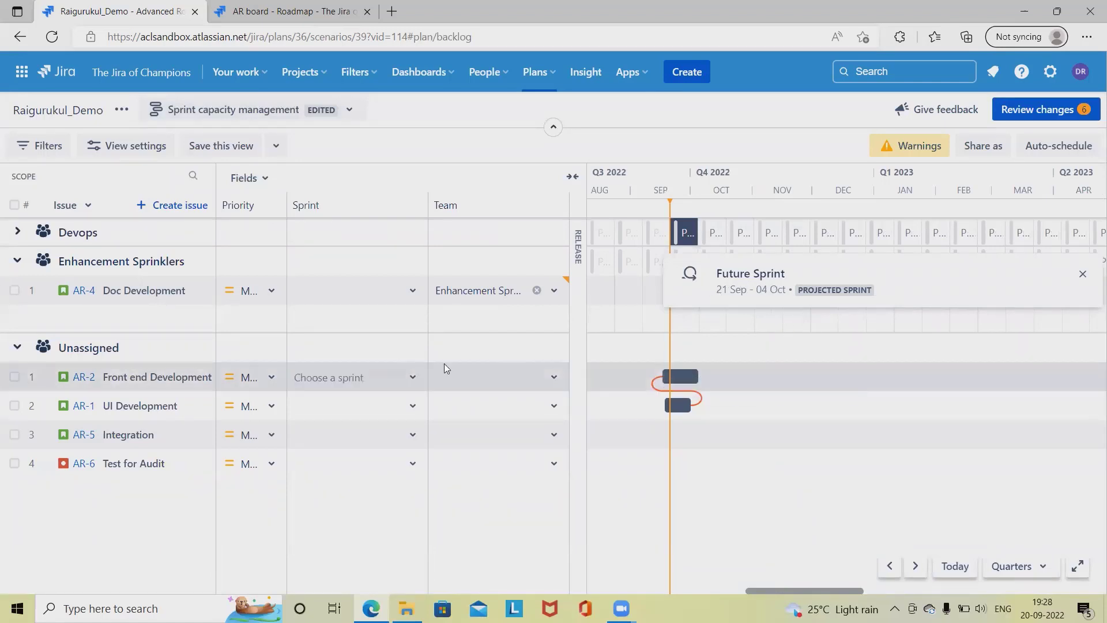
Step: Assign Front end Development to Devops, UI Development and Test for Audit to Surgeons, Integration to Project Team
{"action": "left_click", "coordinate": [548, 376]}
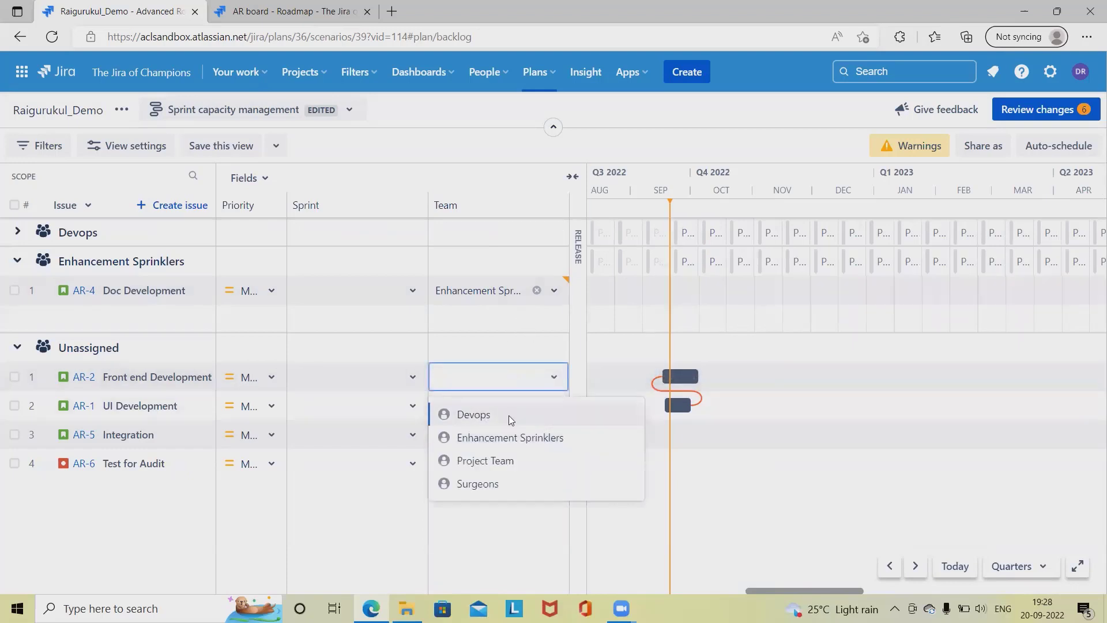
{"action": "left_click", "coordinate": [509, 417]}
{"action": "left_click", "coordinate": [542, 379]}
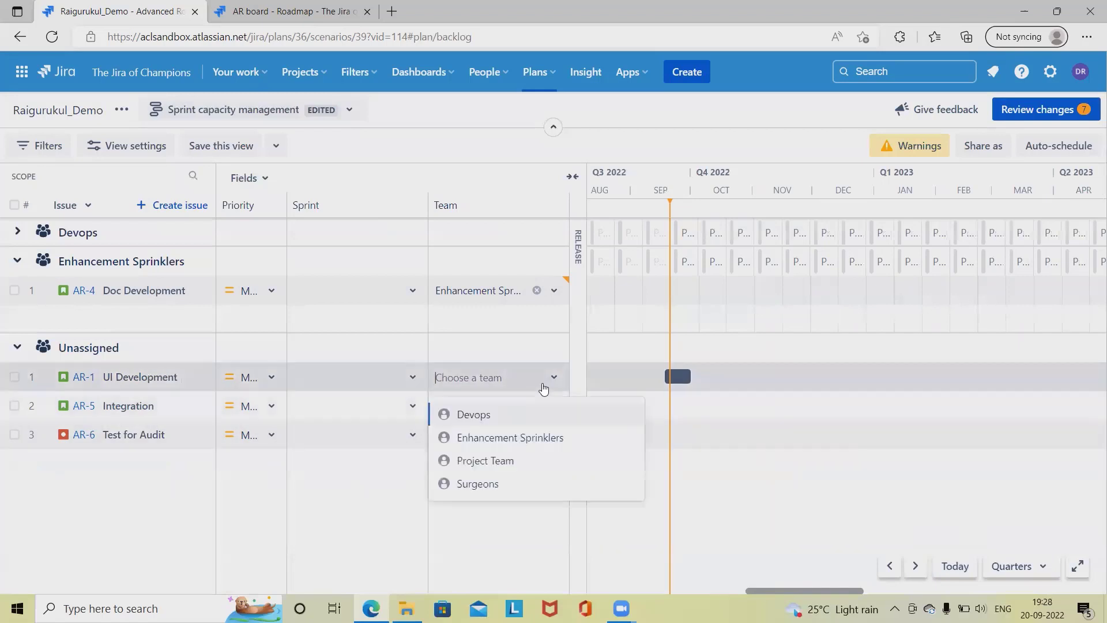
{"action": "left_click", "coordinate": [503, 484]}
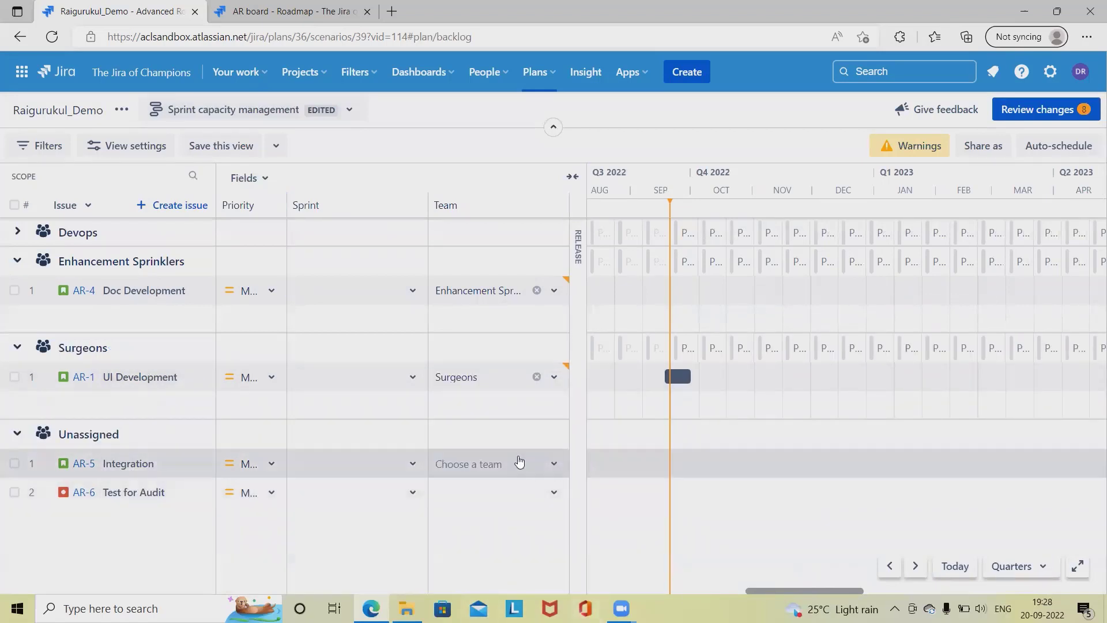
{"action": "left_click", "coordinate": [521, 462]}
{"action": "left_click", "coordinate": [485, 547]}
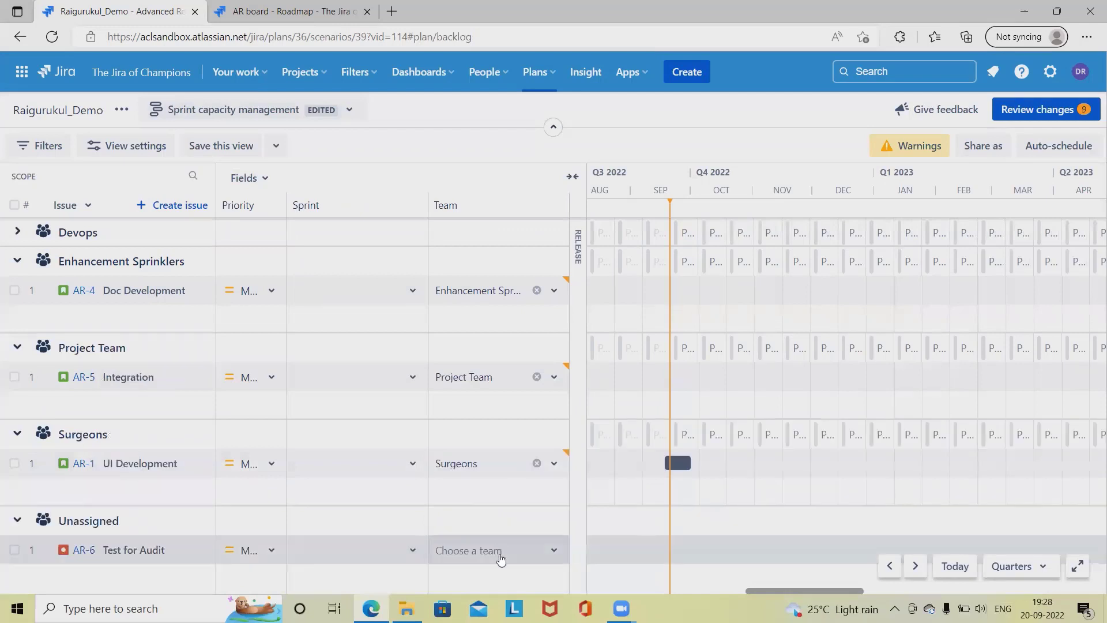
{"action": "left_click", "coordinate": [529, 558]}
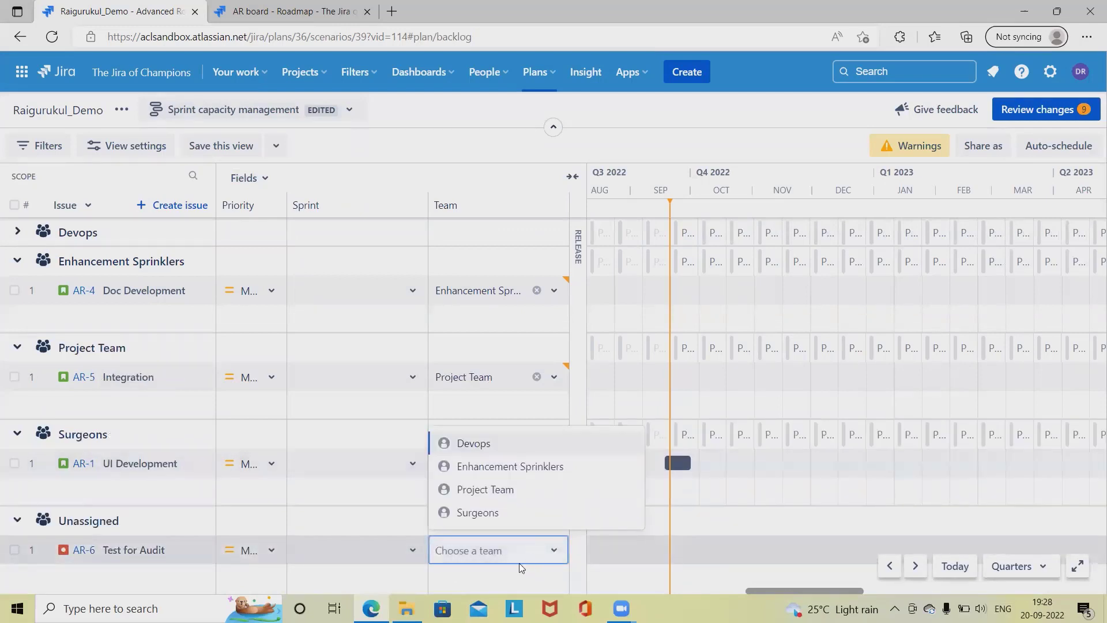
{"action": "left_click", "coordinate": [482, 510]}
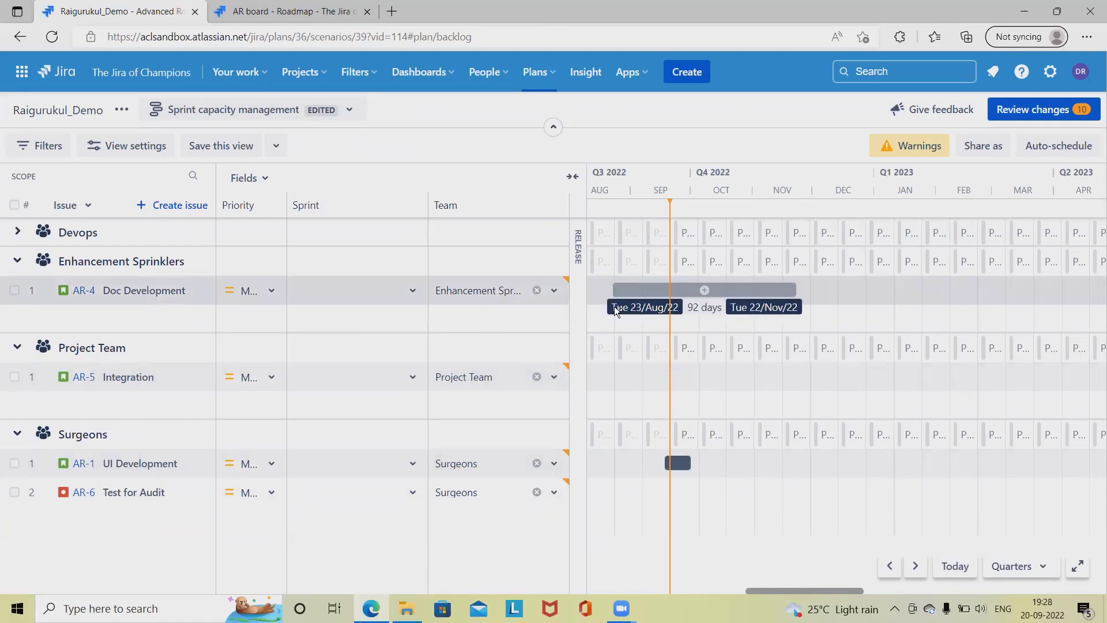
{"action": "left_click", "coordinate": [20, 232]}
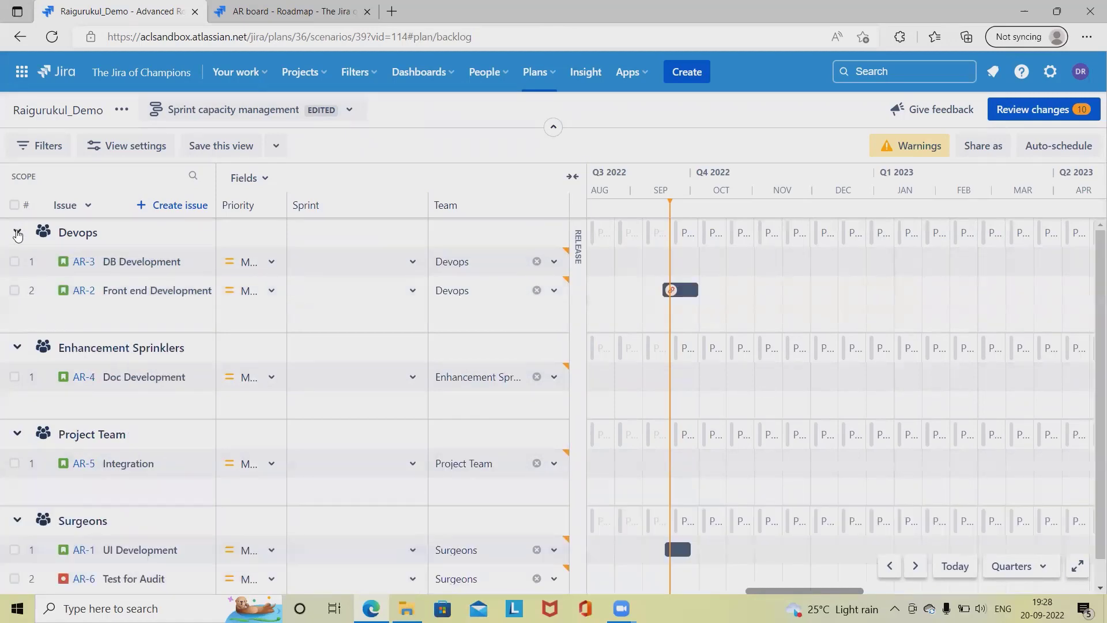
{"action": "scroll", "coordinate": [427, 353], "scroll_direction": "down", "scroll_amount": 1}
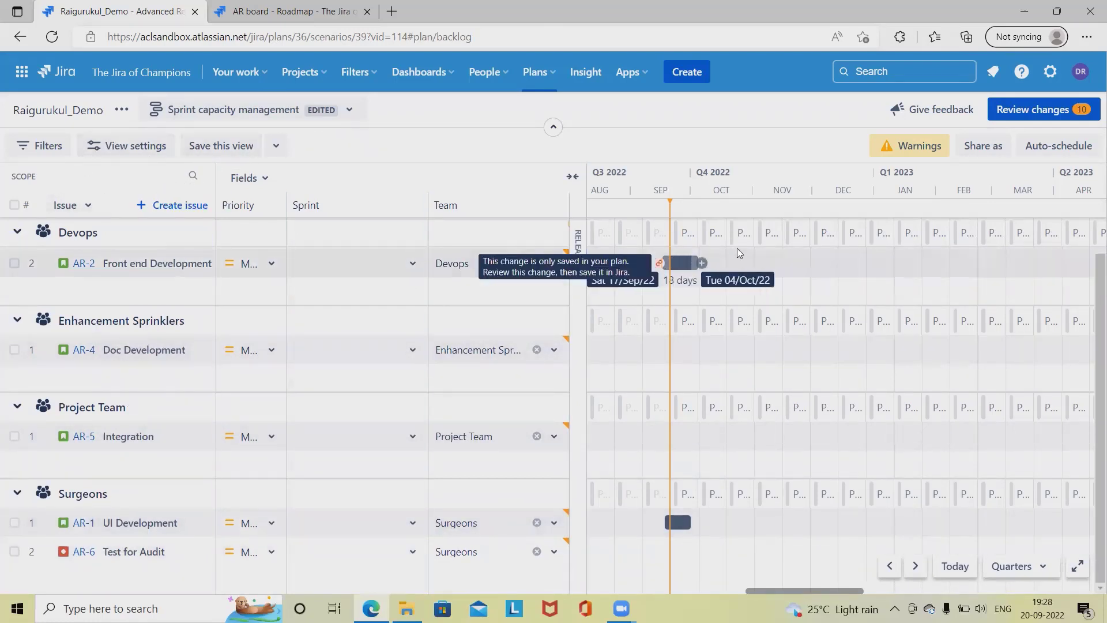
Step: Save the ten pending plan changes to Jira, then check Front end Development's sprint choices
{"action": "left_click", "coordinate": [1035, 113]}
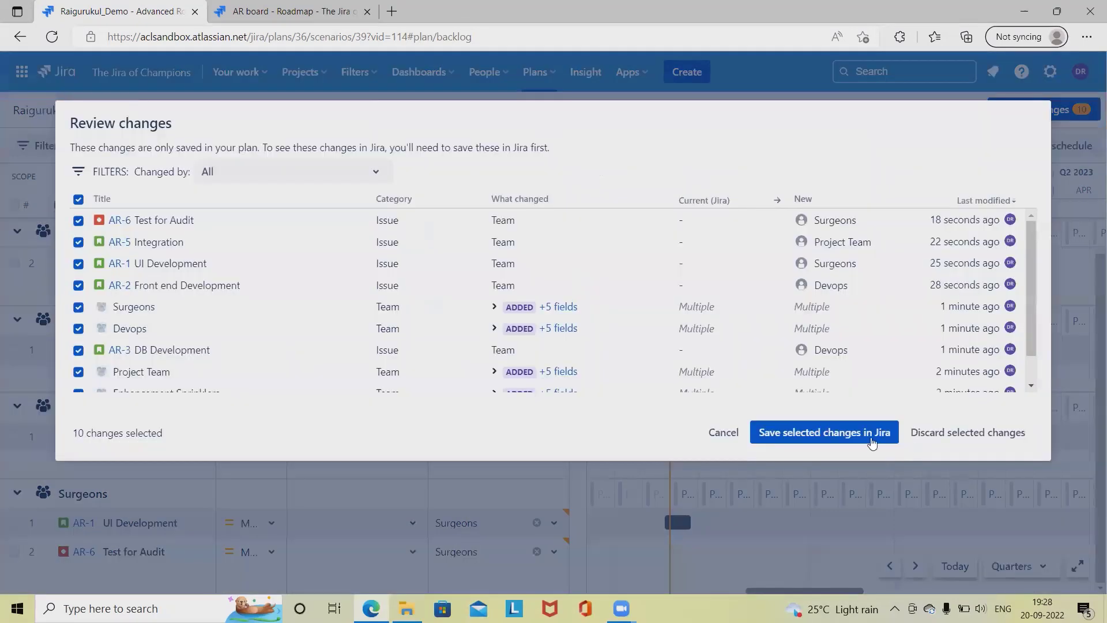
{"action": "left_click", "coordinate": [843, 426]}
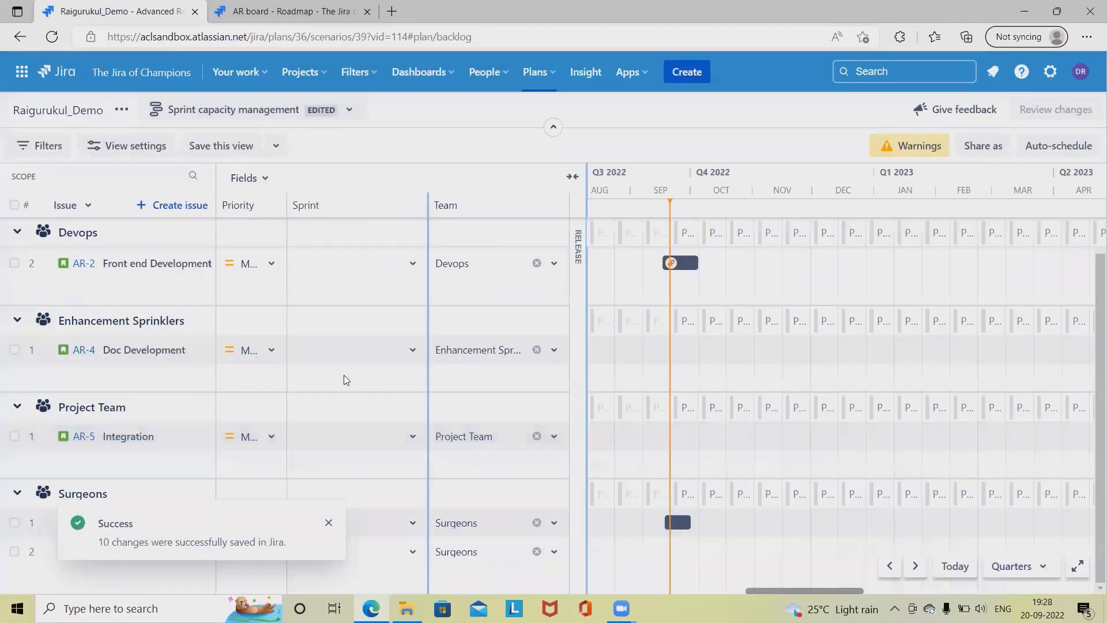
{"action": "left_click", "coordinate": [348, 263]}
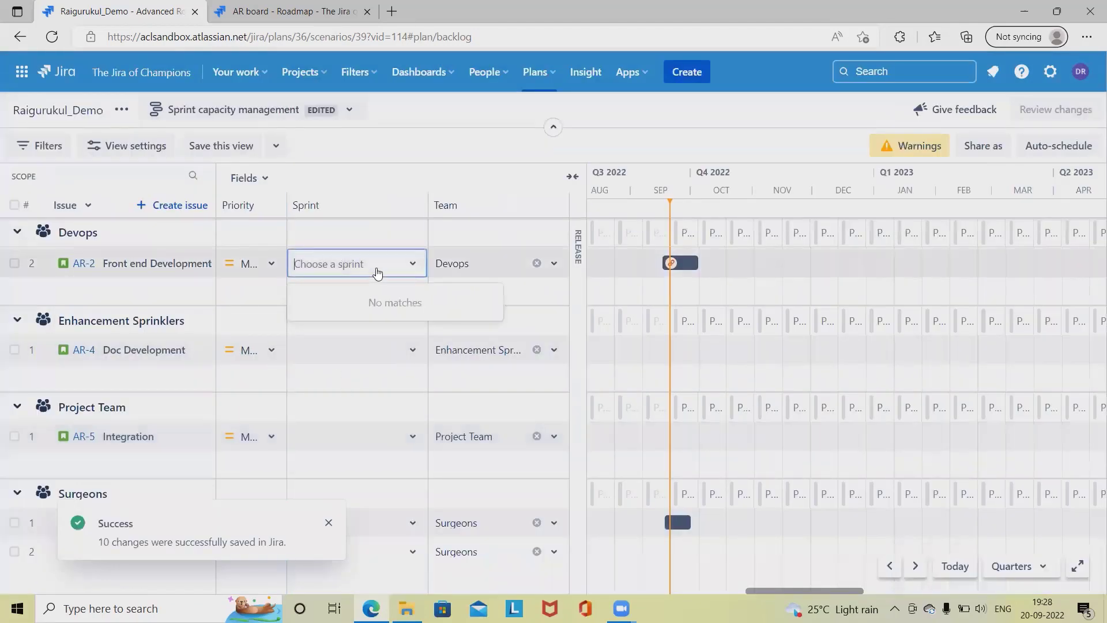
{"action": "left_click", "coordinate": [406, 272]}
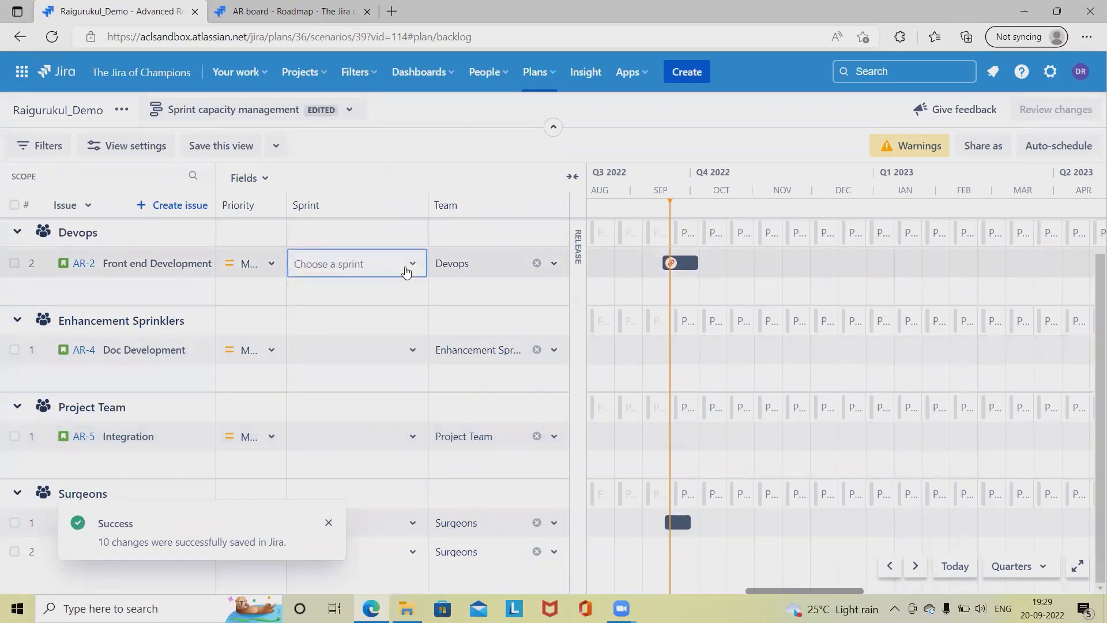
{"action": "left_click", "coordinate": [262, 179]}
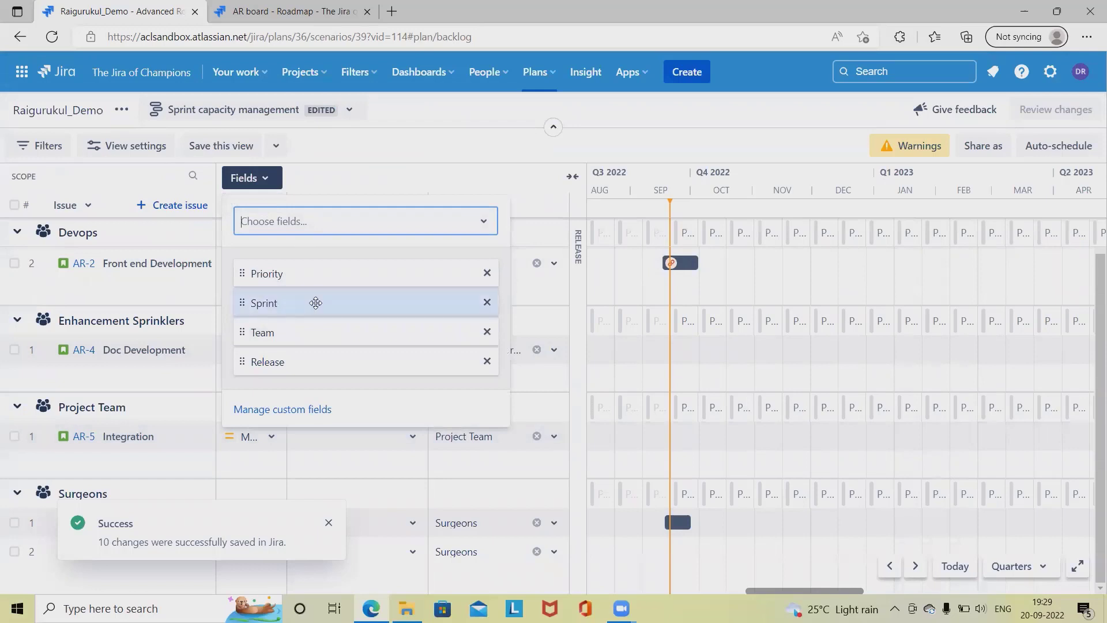
{"action": "left_click", "coordinate": [428, 173]}
{"action": "left_click", "coordinate": [408, 264]}
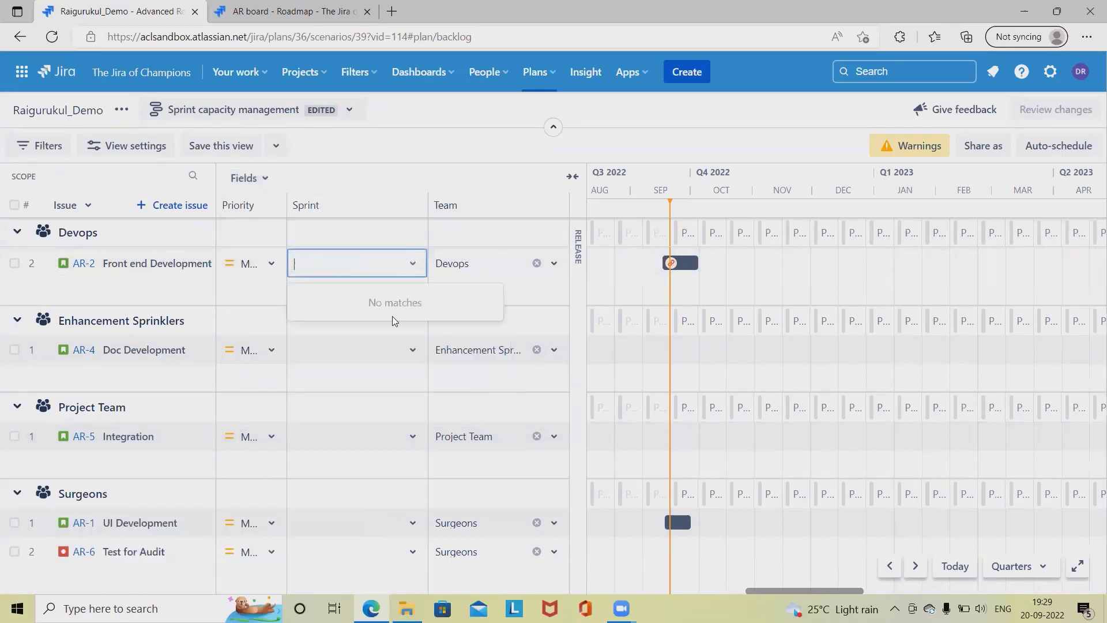
{"action": "left_click", "coordinate": [126, 146]}
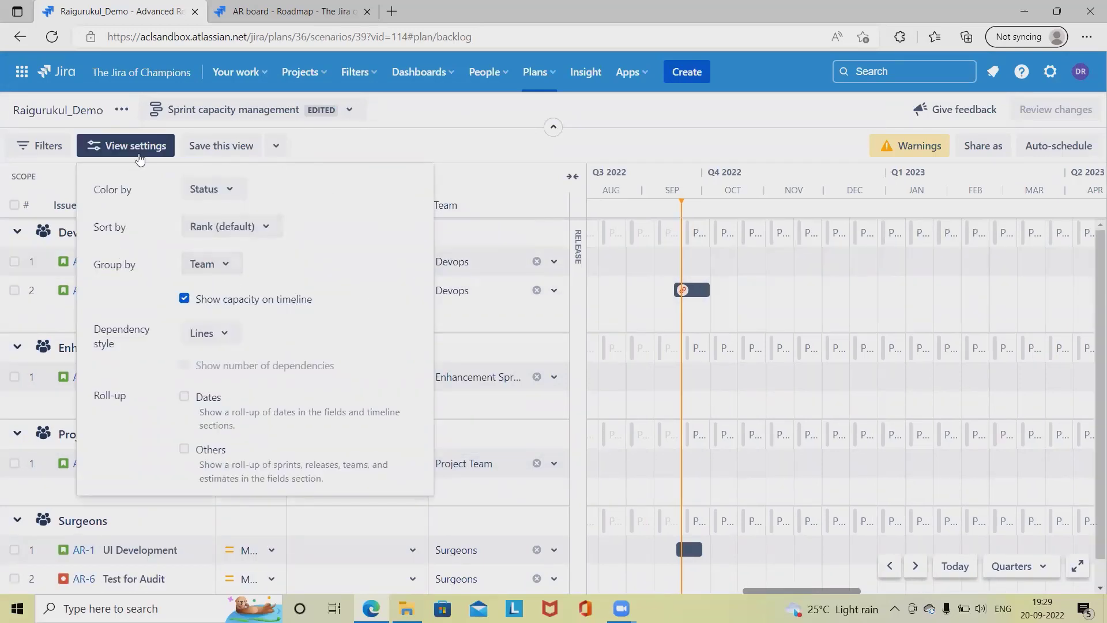
Step: Set Group by to None to view issues ungrouped, then regroup by Team
{"action": "left_click", "coordinate": [221, 266]}
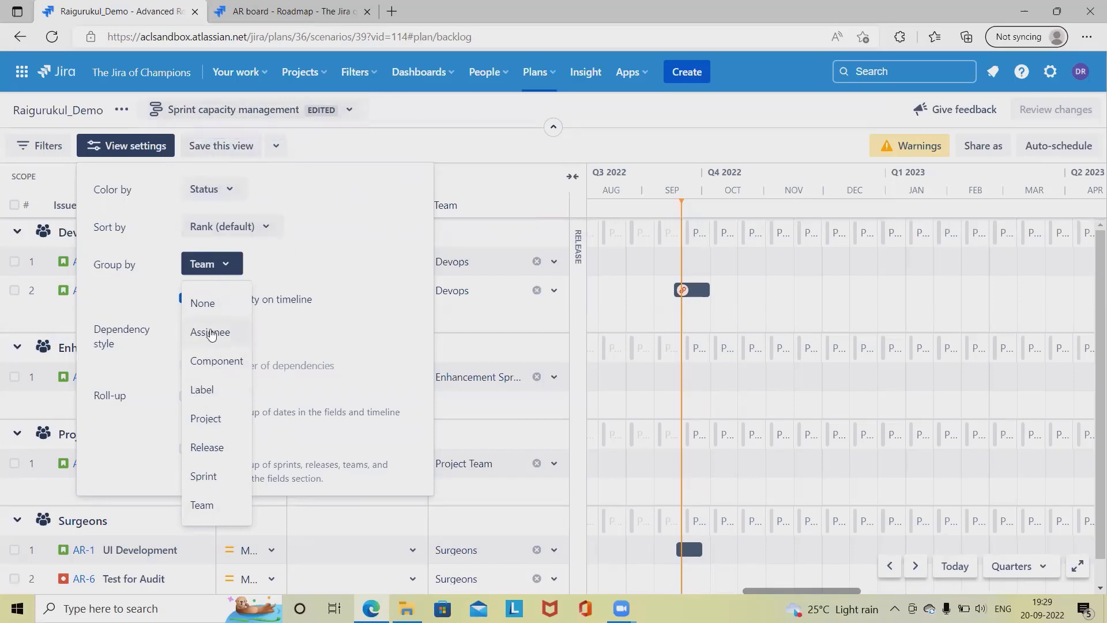
{"action": "left_click", "coordinate": [218, 306]}
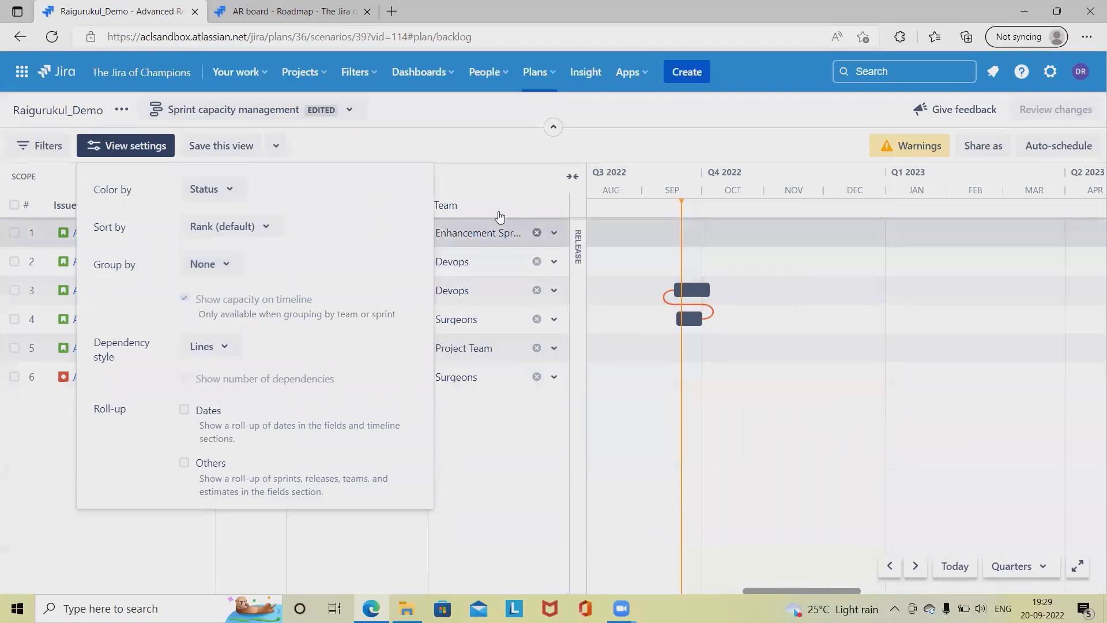
{"action": "left_click", "coordinate": [480, 146]}
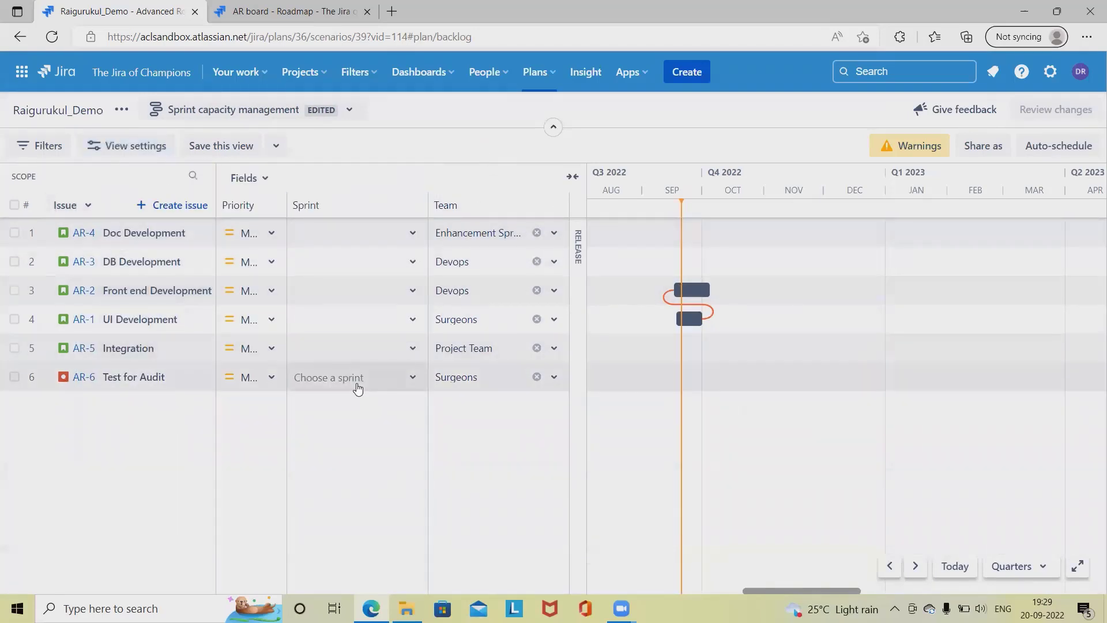
{"action": "left_click", "coordinate": [136, 151]}
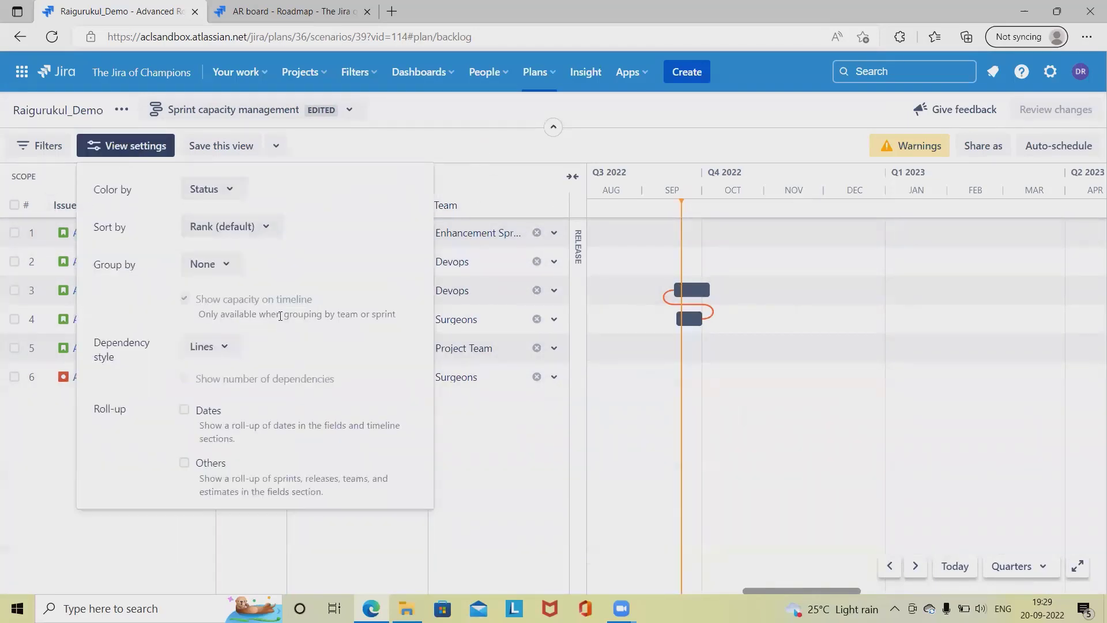
{"action": "left_click", "coordinate": [218, 267]}
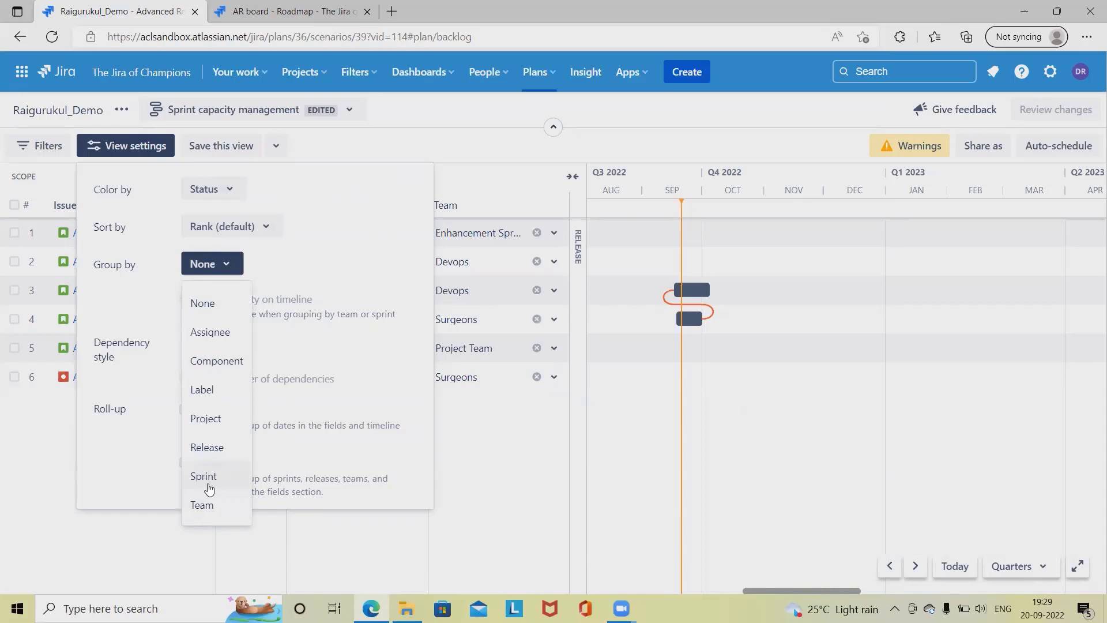
{"action": "left_click", "coordinate": [208, 506]}
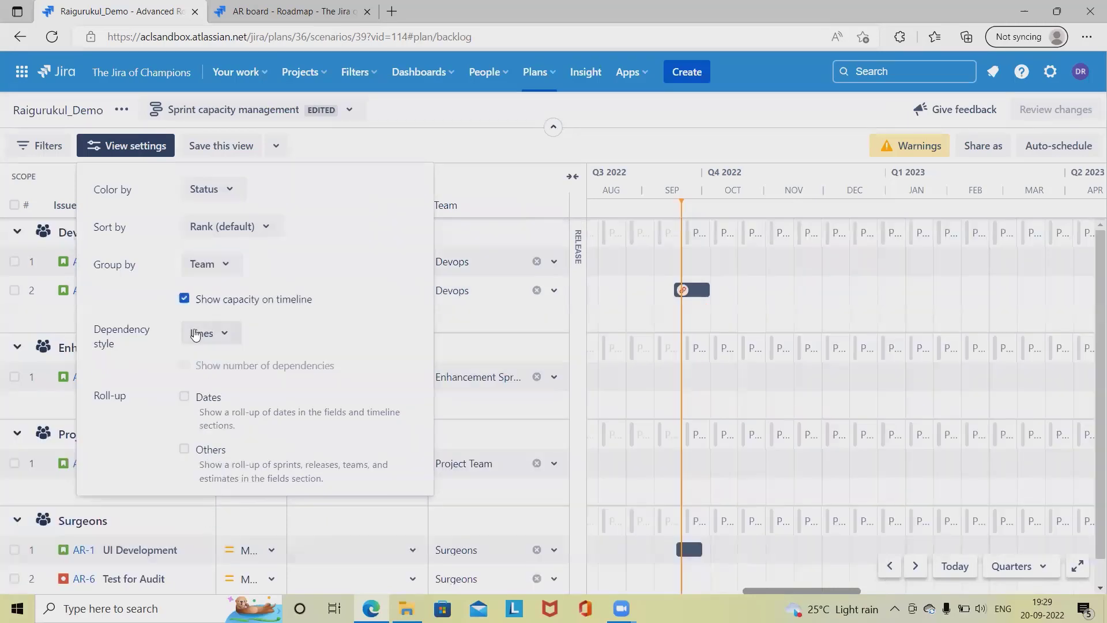
Step: Try grouping by Sprint, then return to Team grouping and close view settings
{"action": "left_click", "coordinate": [223, 269]}
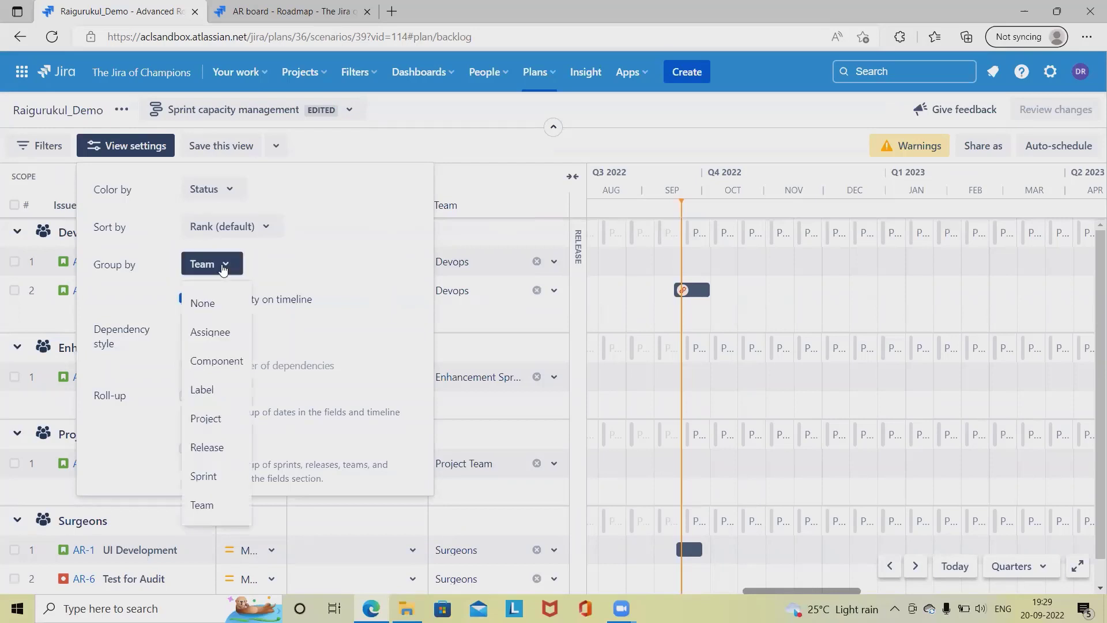
{"action": "left_click", "coordinate": [233, 474]}
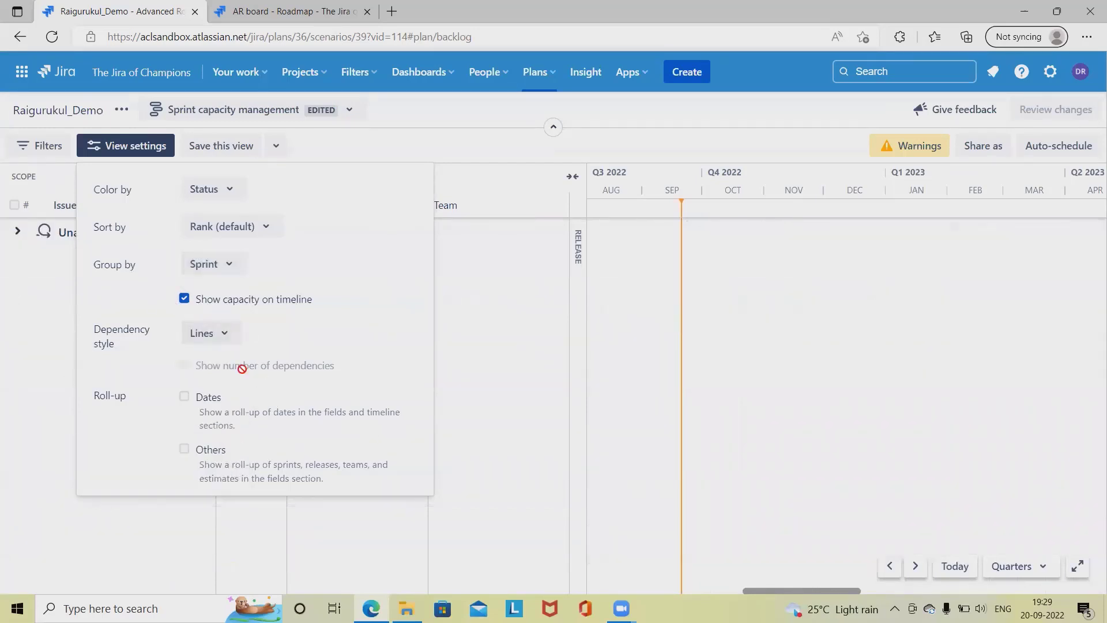
{"action": "left_click", "coordinate": [224, 273]}
{"action": "left_click", "coordinate": [220, 505]}
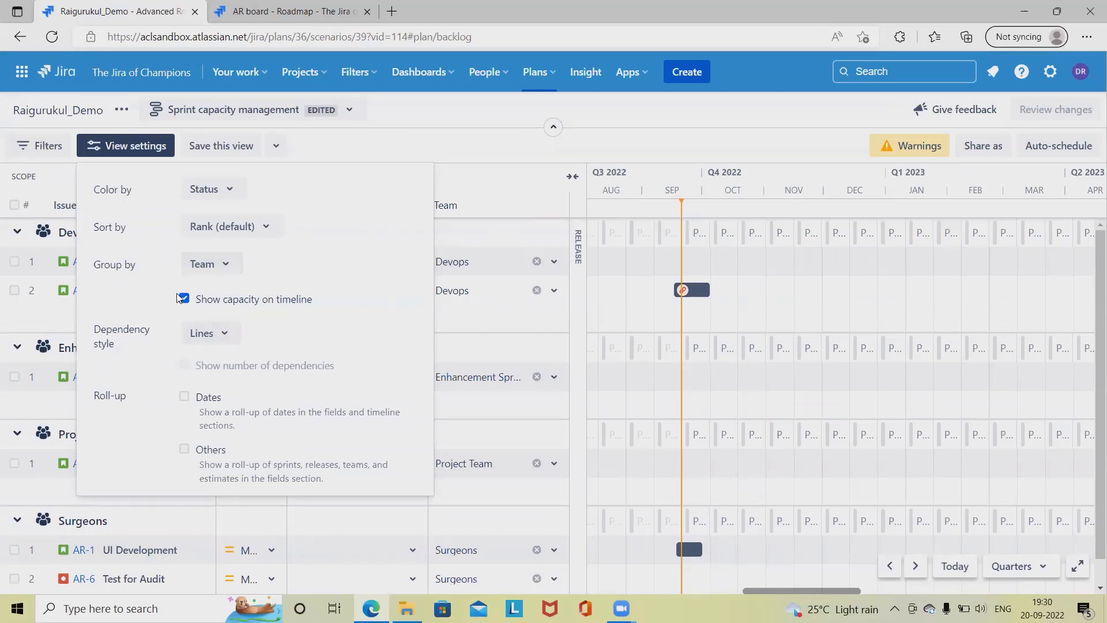
{"action": "left_click", "coordinate": [487, 169]}
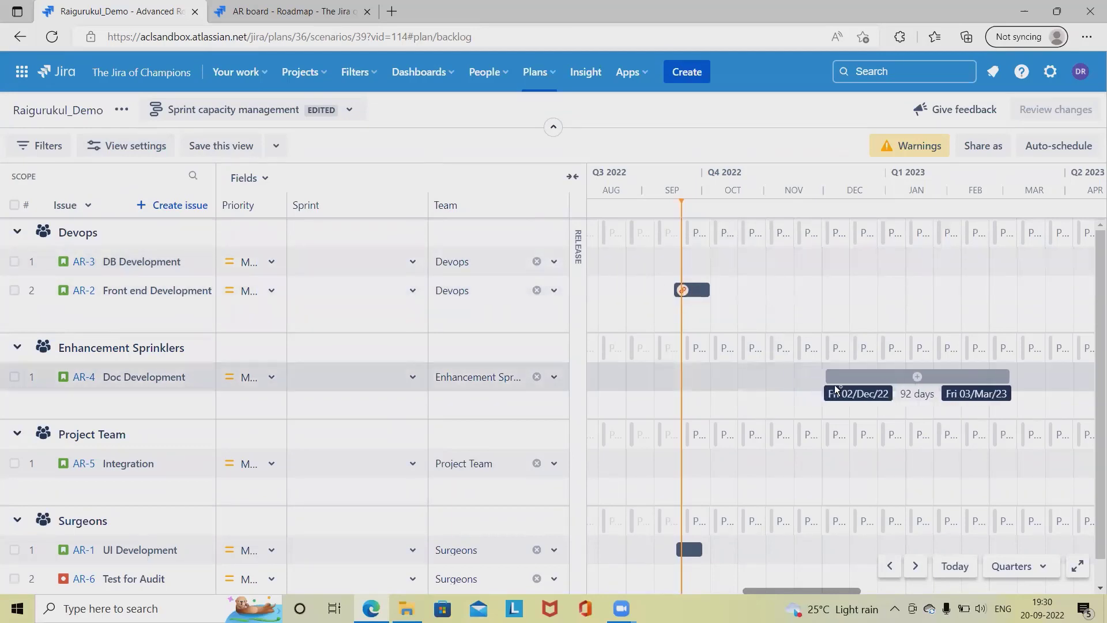
Step: Switch the timeline to Months and open the ACE_Rai (AR) project board showing AR Sprint 1
{"action": "left_click", "coordinate": [999, 567]}
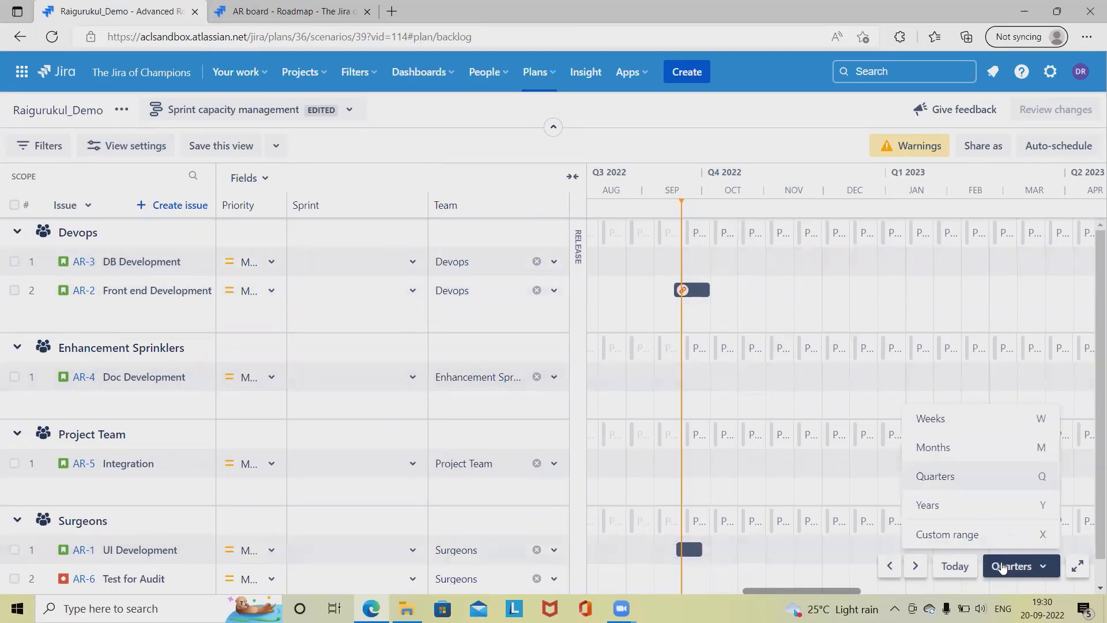
{"action": "left_click", "coordinate": [941, 453]}
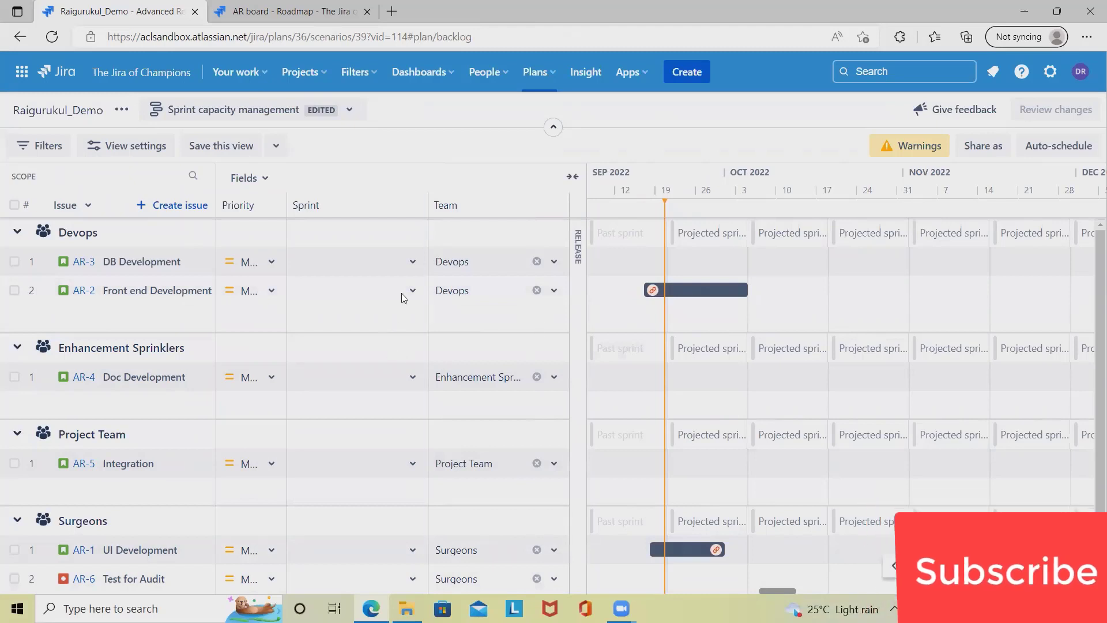
{"action": "left_click", "coordinate": [402, 263]}
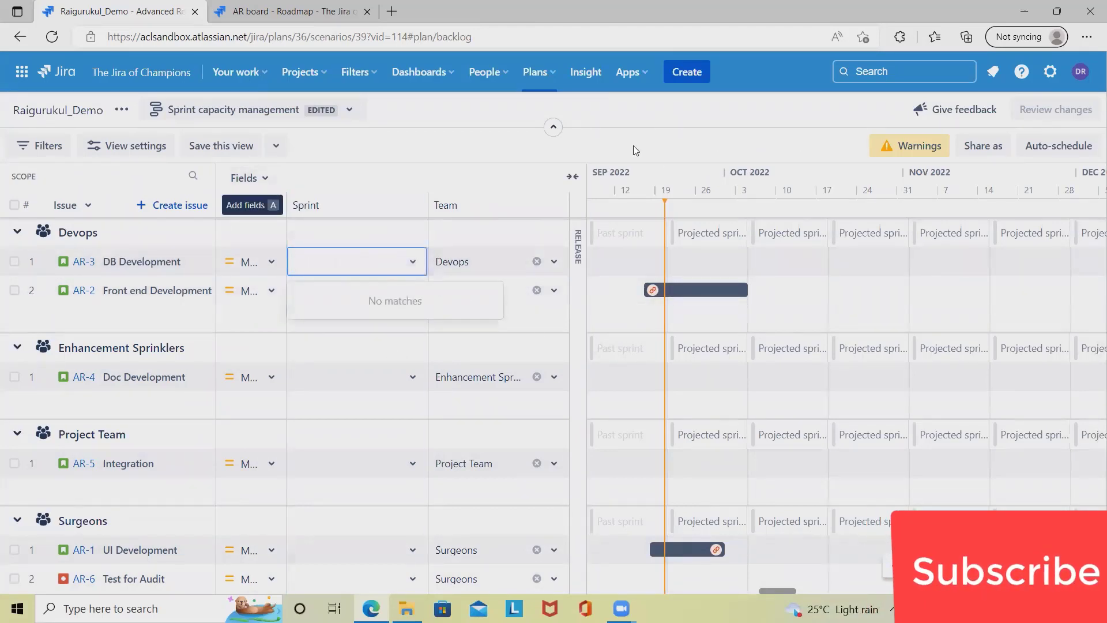
{"action": "left_click", "coordinate": [545, 73]}
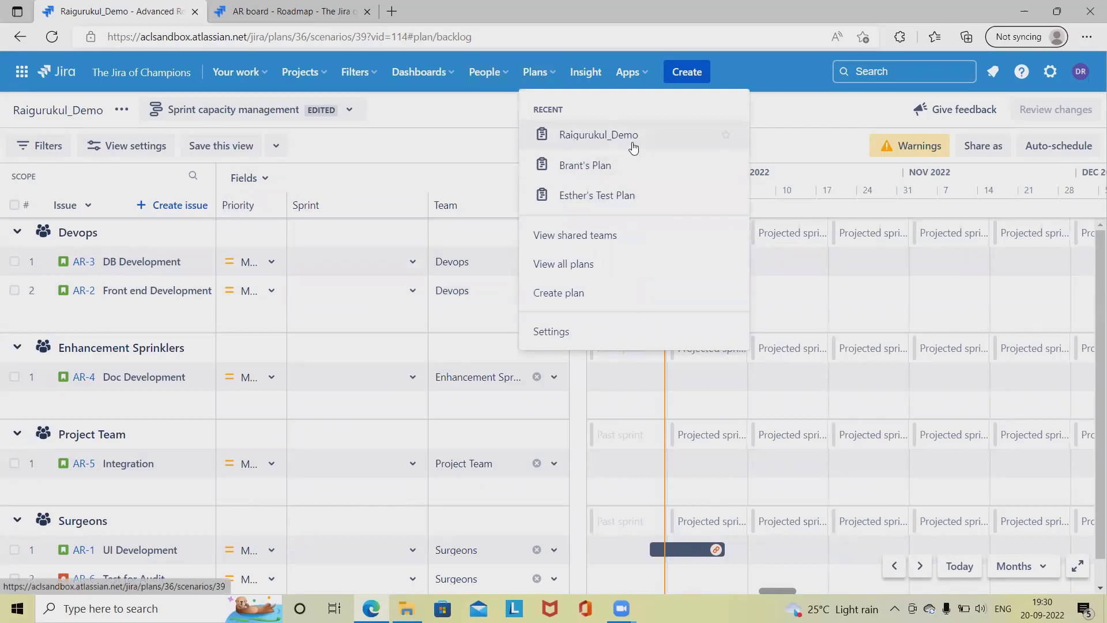
{"action": "left_click", "coordinate": [299, 71]}
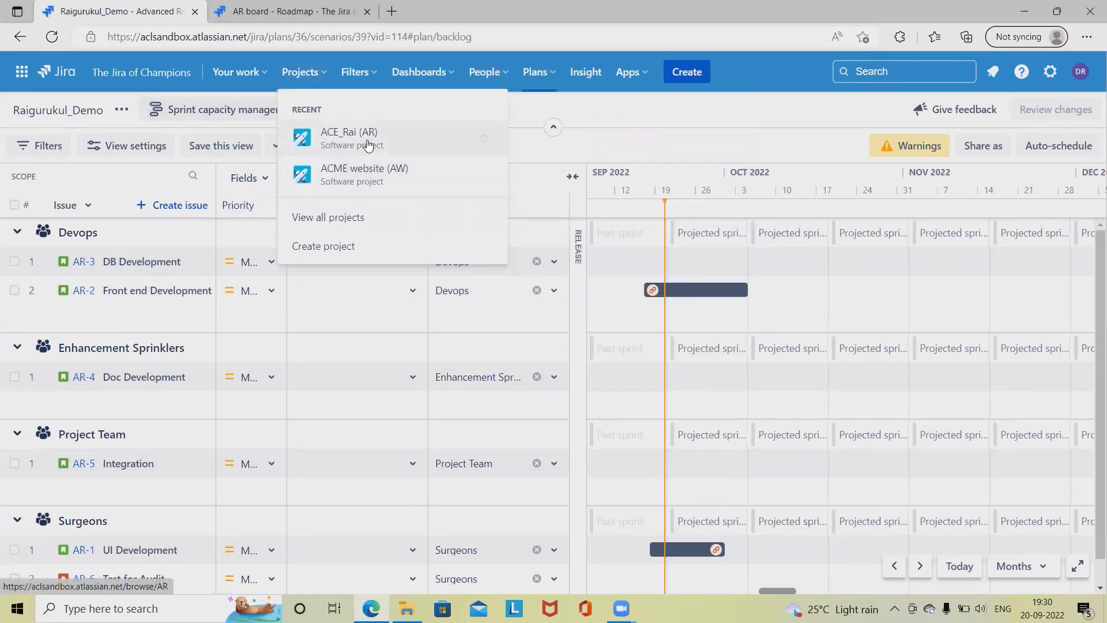
{"action": "left_click", "coordinate": [368, 145]}
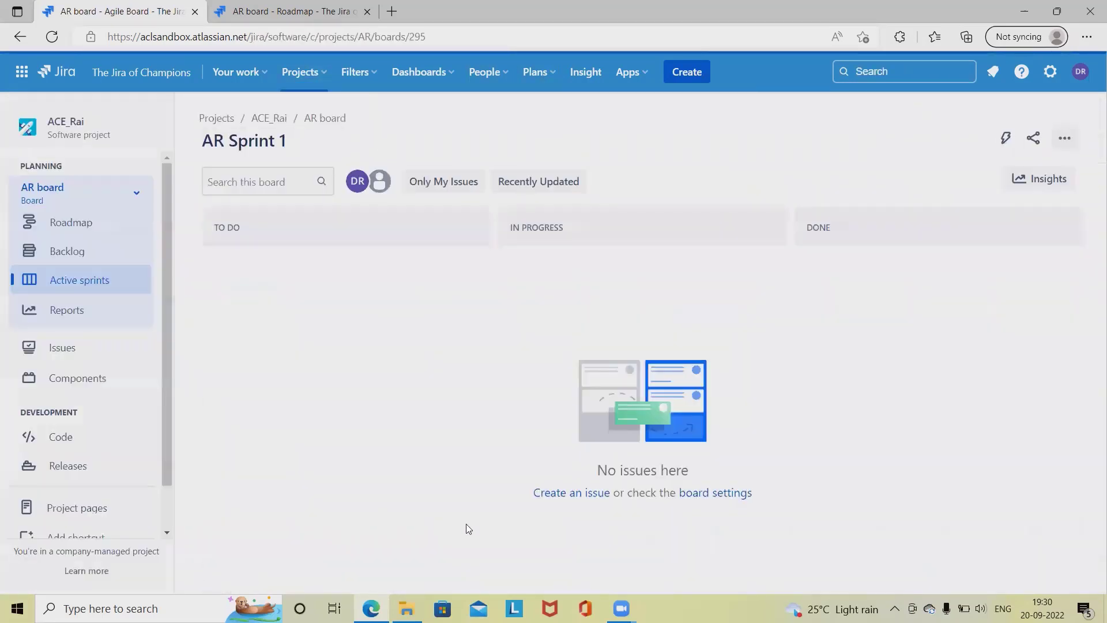
Step: In the backlog, move Doc Development, DB Development and Front end Development into AR Sprint 1
{"action": "left_click", "coordinate": [67, 251]}
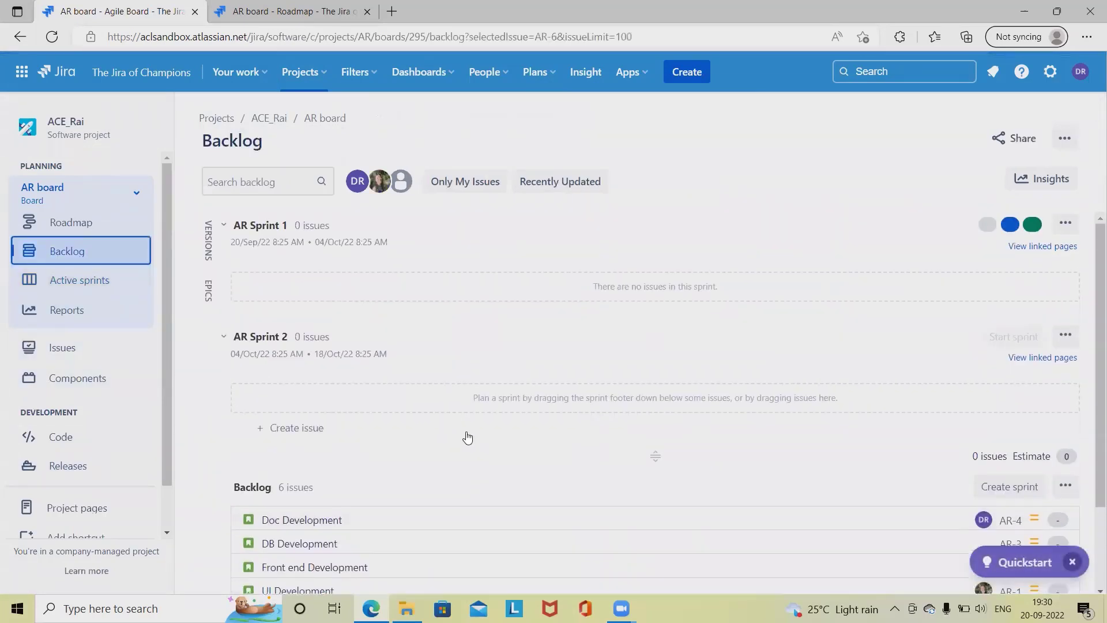
{"action": "left_click_drag", "start_coordinate": [311, 519], "coordinate": [312, 286]}
{"action": "left_click", "coordinate": [678, 380]}
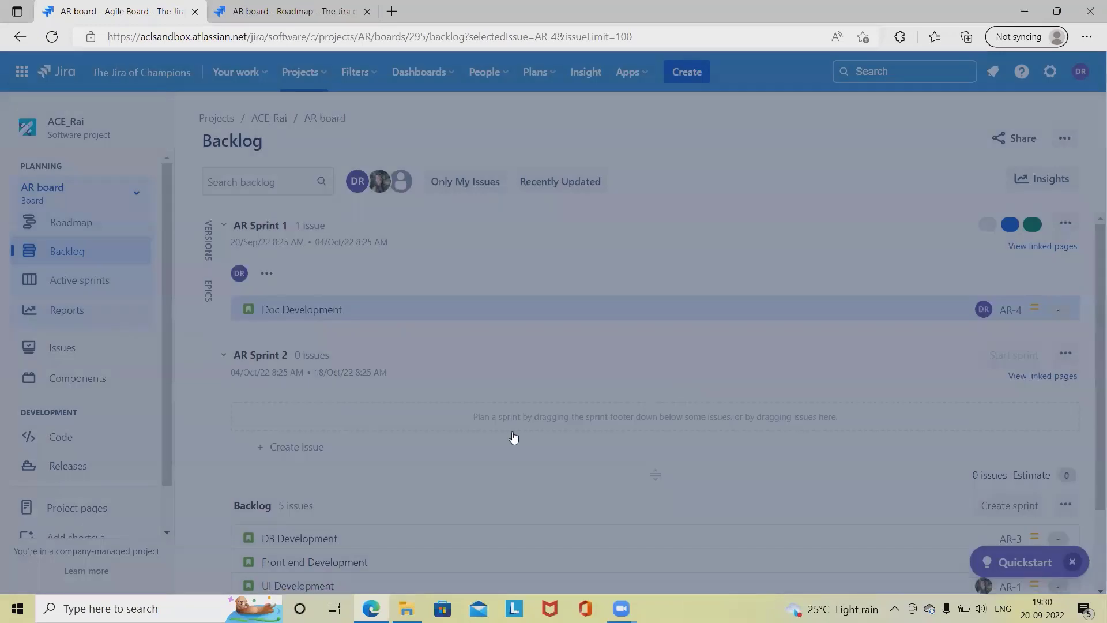
{"action": "left_click_drag", "start_coordinate": [300, 535], "coordinate": [320, 297]}
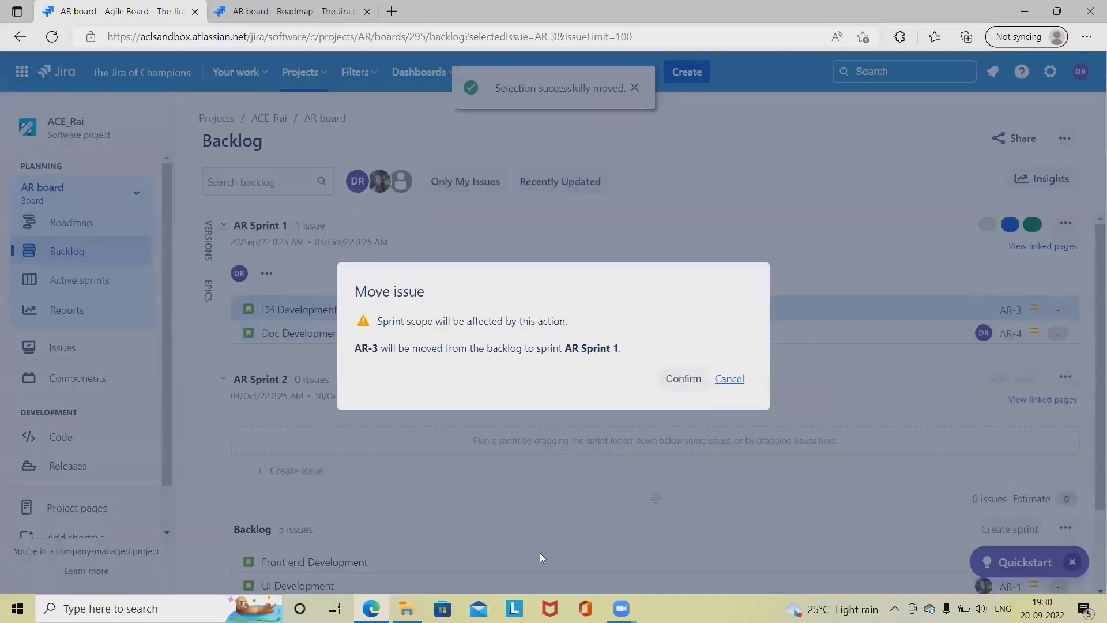
{"action": "left_click", "coordinate": [678, 378]}
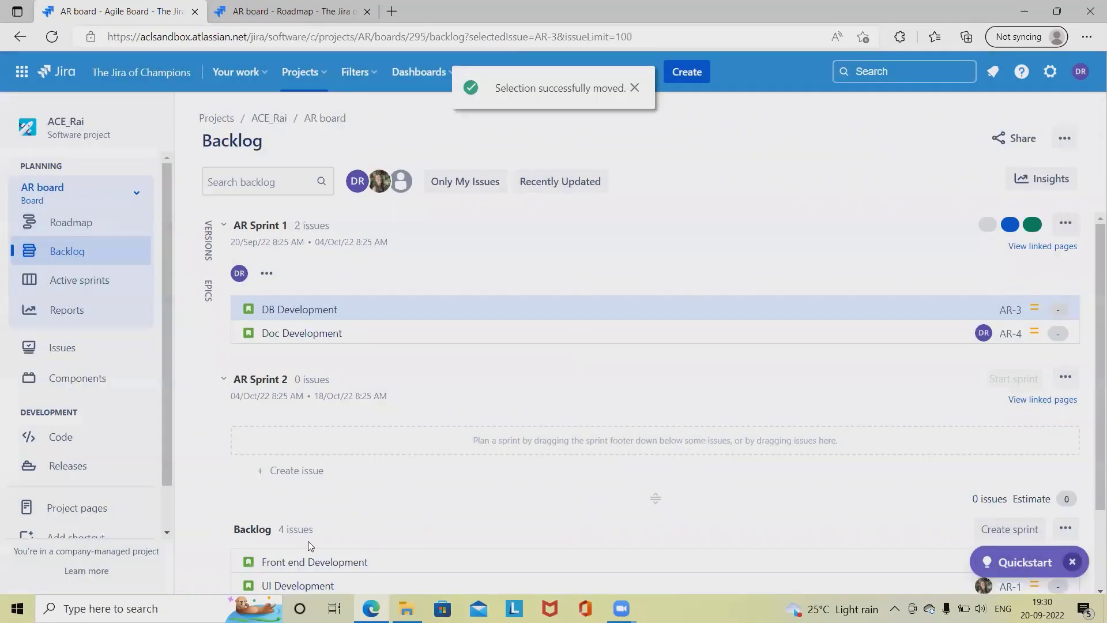
{"action": "left_click_drag", "start_coordinate": [311, 566], "coordinate": [300, 309]}
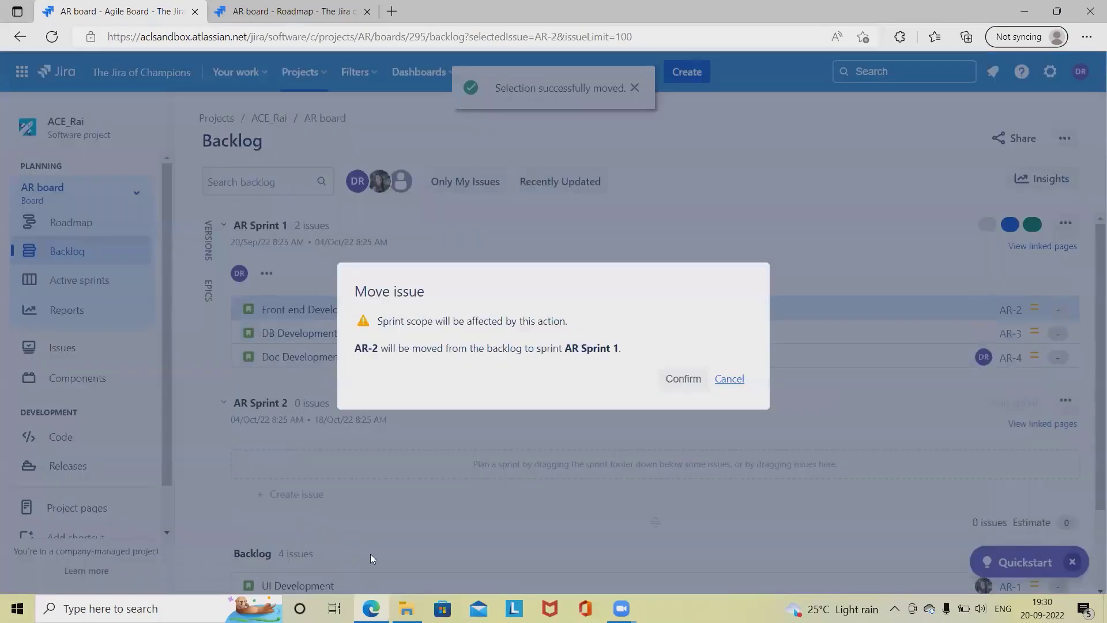
{"action": "left_click", "coordinate": [682, 380]}
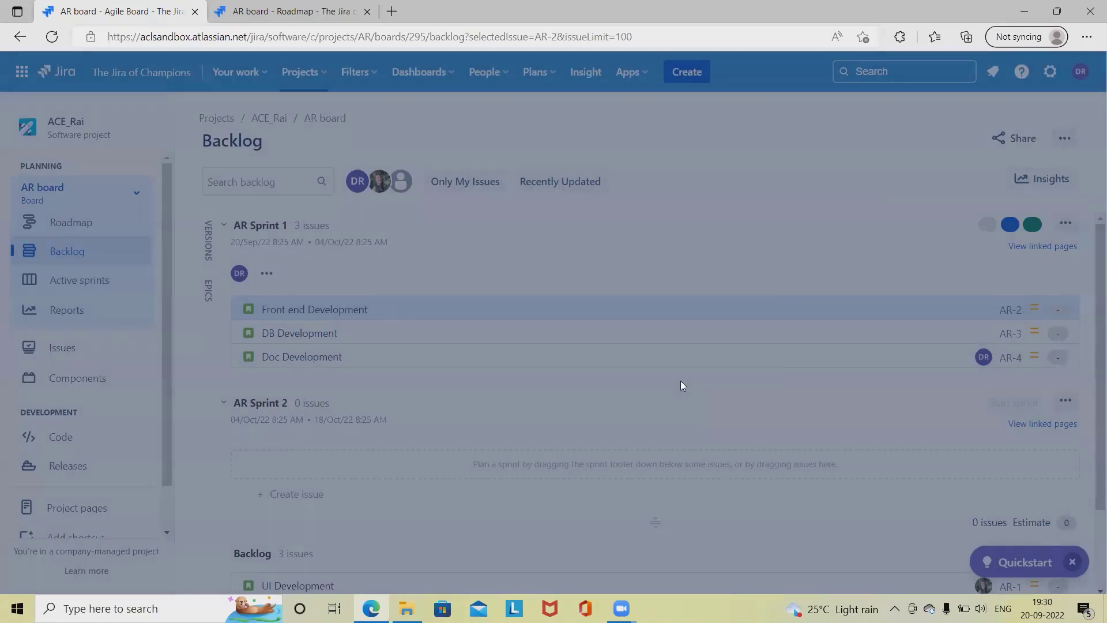
Step: Drag AR-6 Test for Audit into AR Sprint 2, between UI Development and Integration
{"action": "scroll", "coordinate": [432, 514], "scroll_direction": "down", "scroll_amount": 2}
{"action": "left_click_drag", "start_coordinate": [279, 485], "coordinate": [322, 475]}
{"action": "scroll", "coordinate": [330, 533], "scroll_direction": "down", "scroll_amount": 2}
{"action": "scroll", "coordinate": [288, 469], "scroll_direction": "up", "scroll_amount": 2}
{"action": "scroll", "coordinate": [346, 536], "scroll_direction": "down", "scroll_amount": 2}
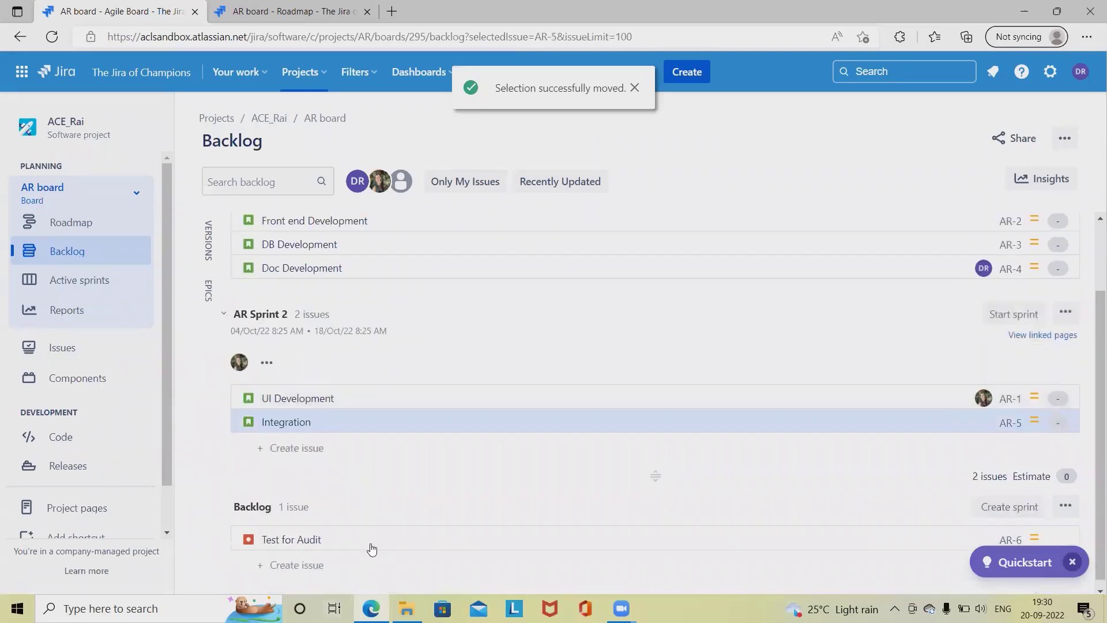
{"action": "scroll", "coordinate": [316, 492], "scroll_direction": "up", "scroll_amount": 2}
{"action": "left_click_drag", "start_coordinate": [321, 527], "coordinate": [349, 505]}
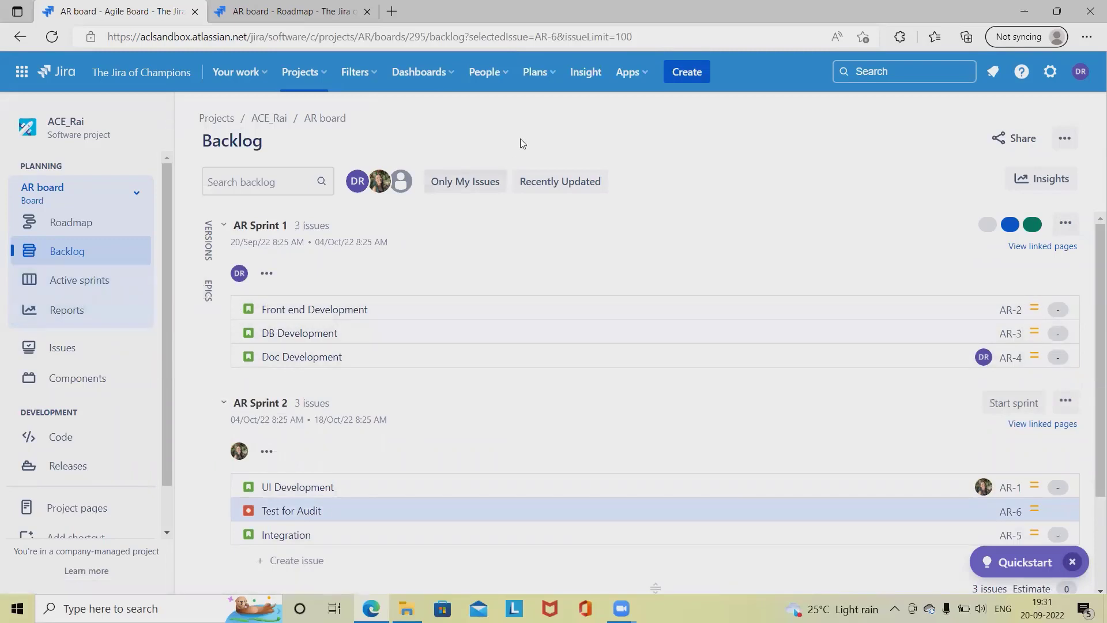
{"action": "left_click", "coordinate": [542, 75]}
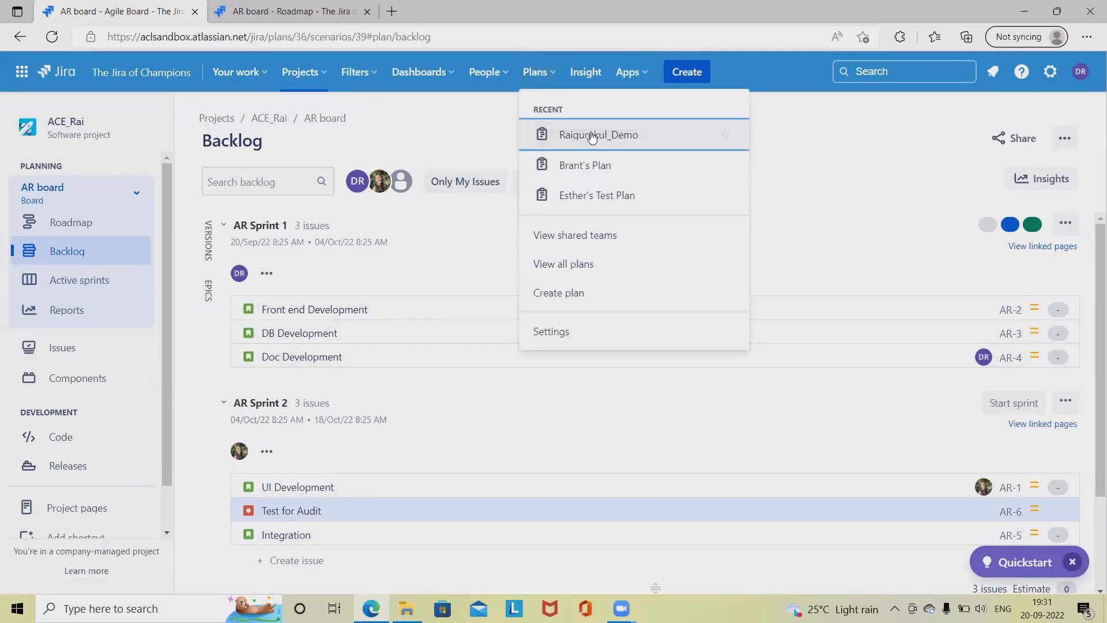
Step: Open the recent Raigurukul_Demo plan and bring up its roadmap views list
{"action": "left_click", "coordinate": [595, 133]}
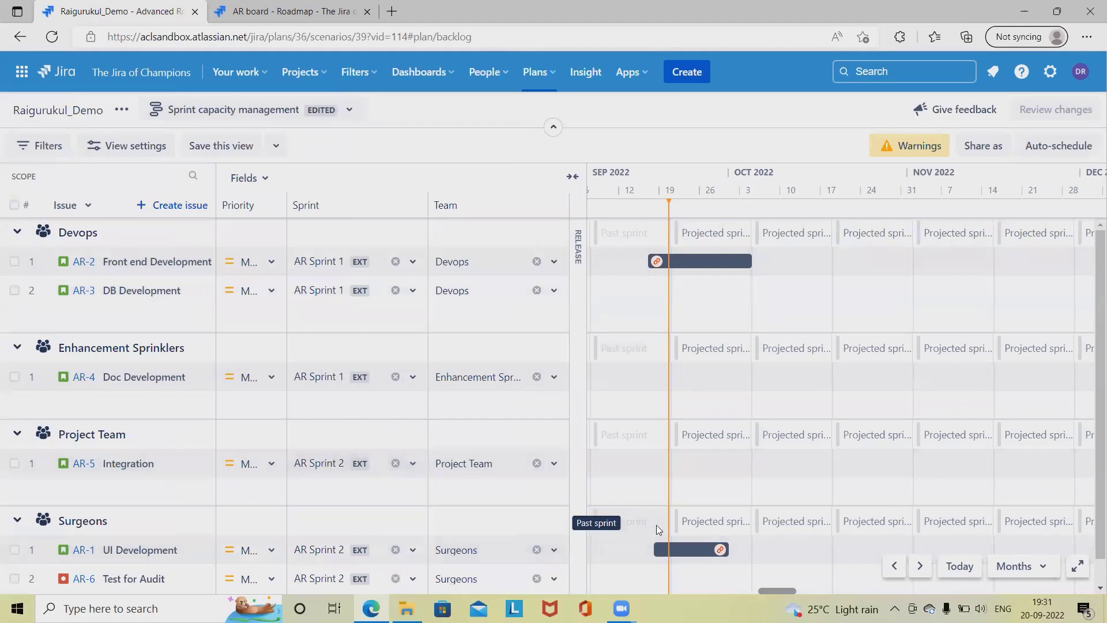
{"action": "scroll", "coordinate": [656, 524], "scroll_direction": "down", "scroll_amount": 1}
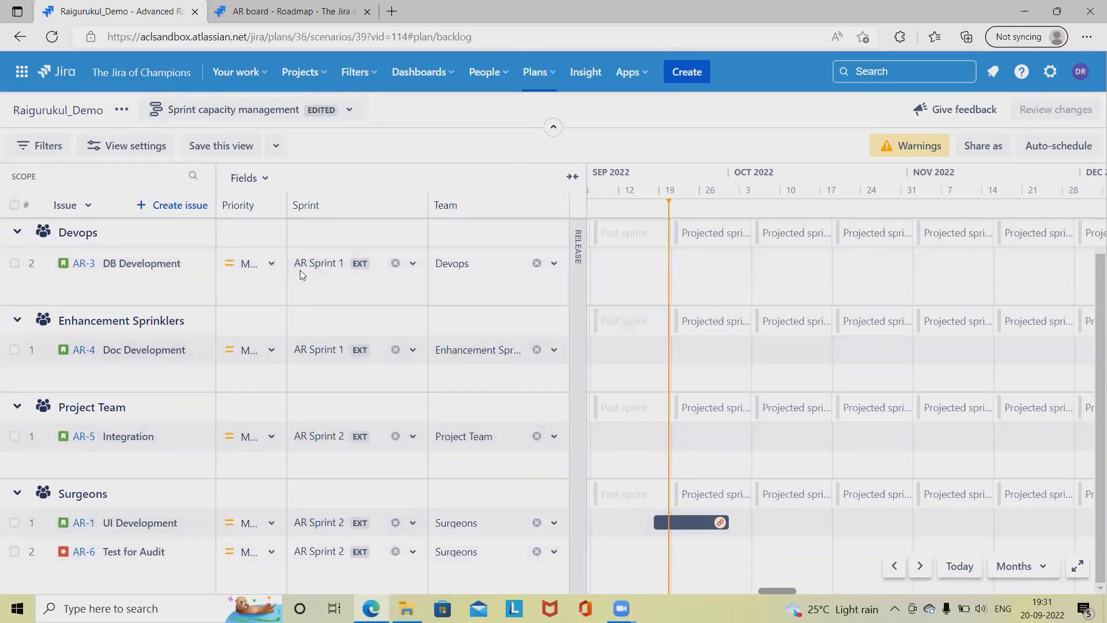
{"action": "left_click", "coordinate": [262, 109]}
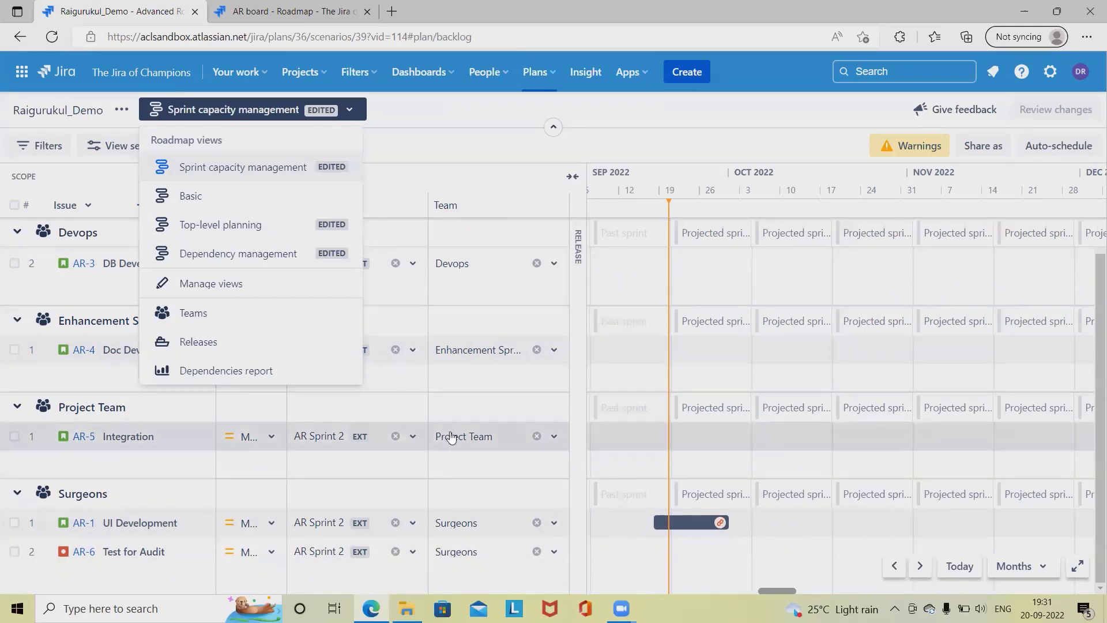
Step: Add the Story points field as a column in the plan
{"action": "left_click", "coordinate": [441, 178]}
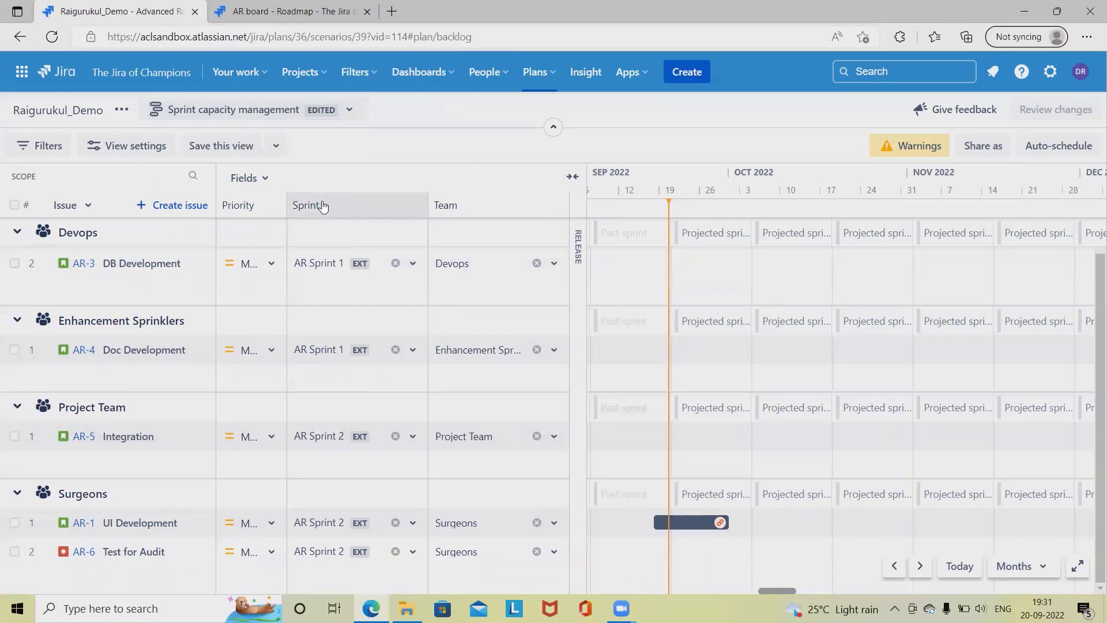
{"action": "left_click", "coordinate": [248, 178]}
{"action": "left_click", "coordinate": [272, 410]}
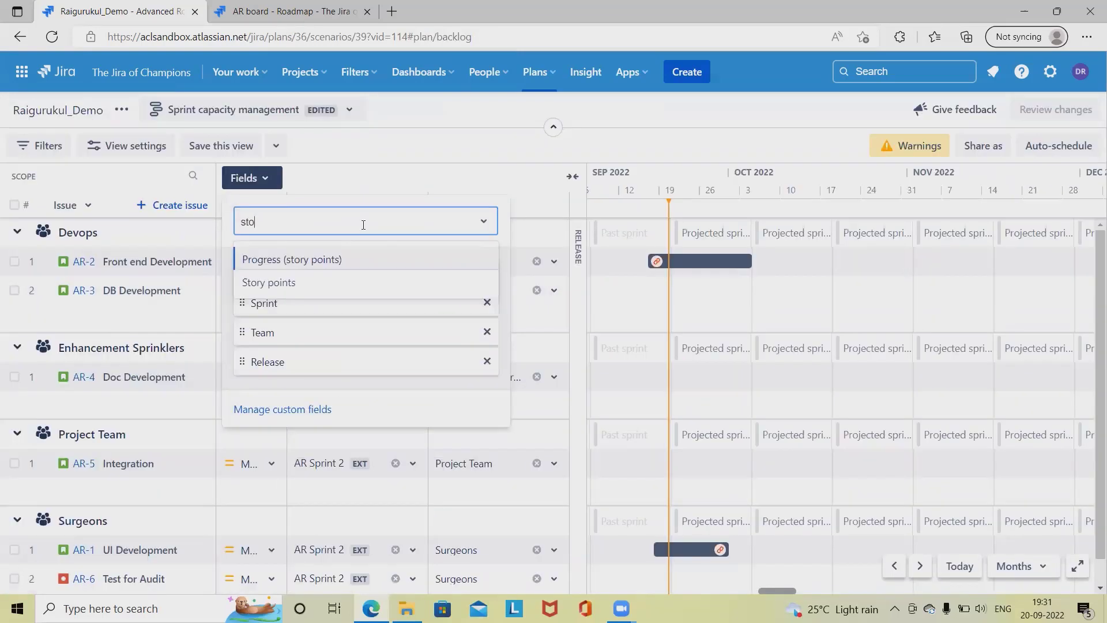
{"action": "left_click", "coordinate": [276, 281]}
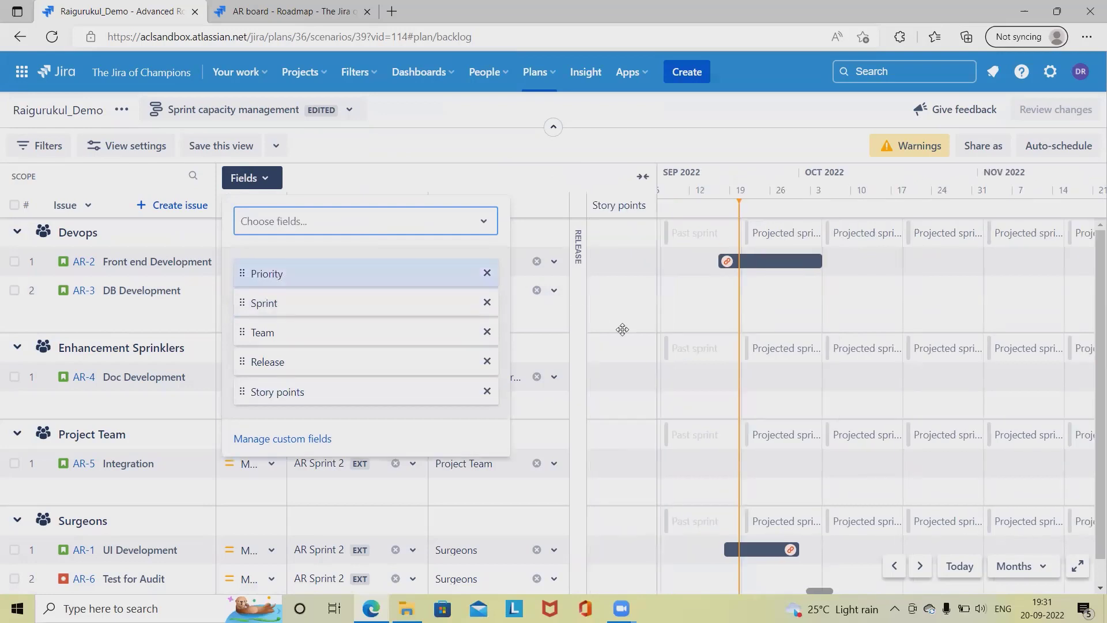
{"action": "left_click", "coordinate": [468, 174]}
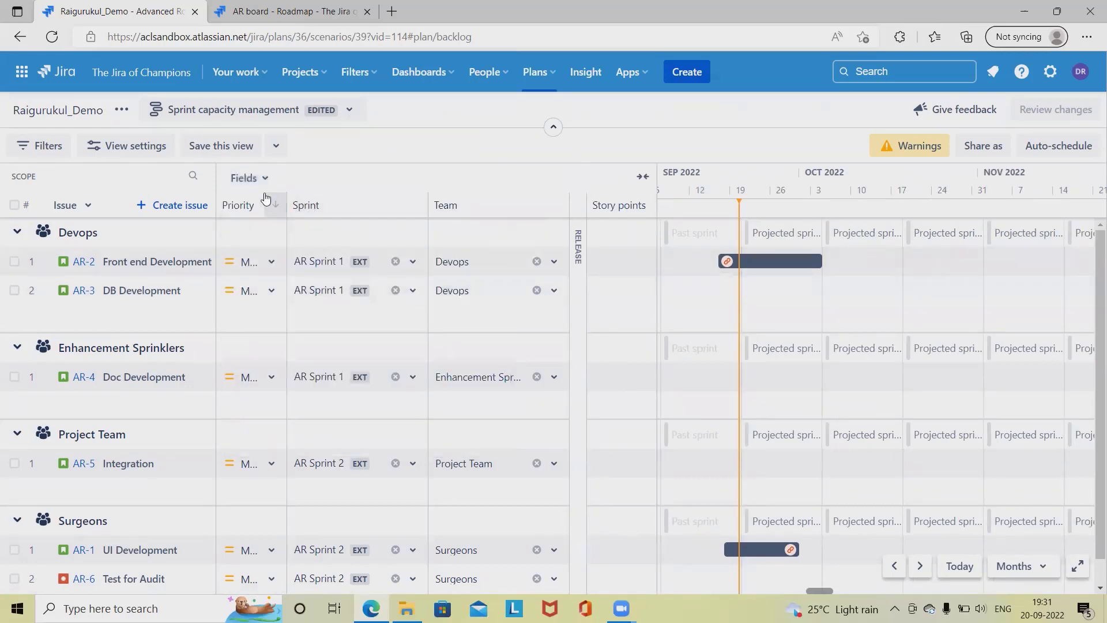
{"action": "left_click", "coordinate": [252, 178]}
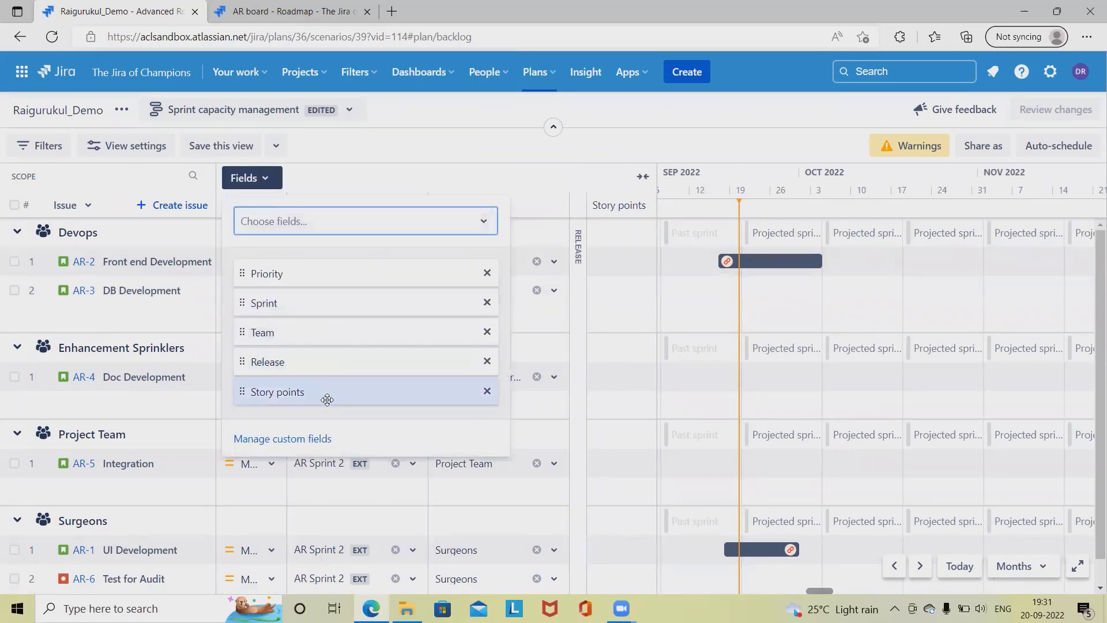
{"action": "left_click", "coordinate": [473, 175]}
Step: Set AR-2 Front end Development's story points to 100
{"action": "left_click", "coordinate": [647, 265]}
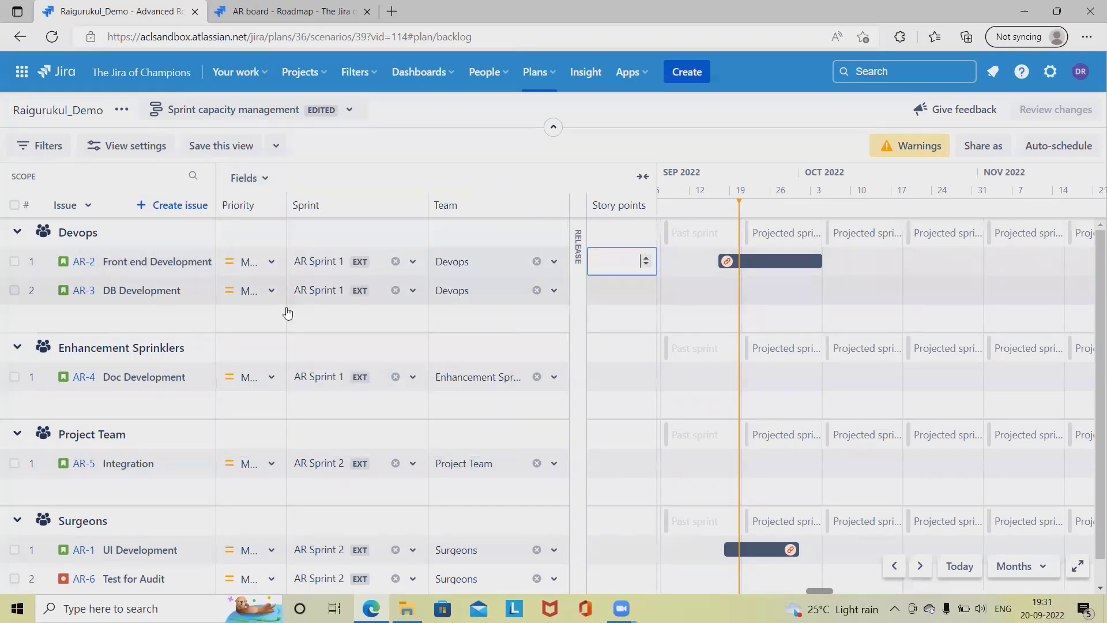
{"action": "left_click", "coordinate": [646, 258]}
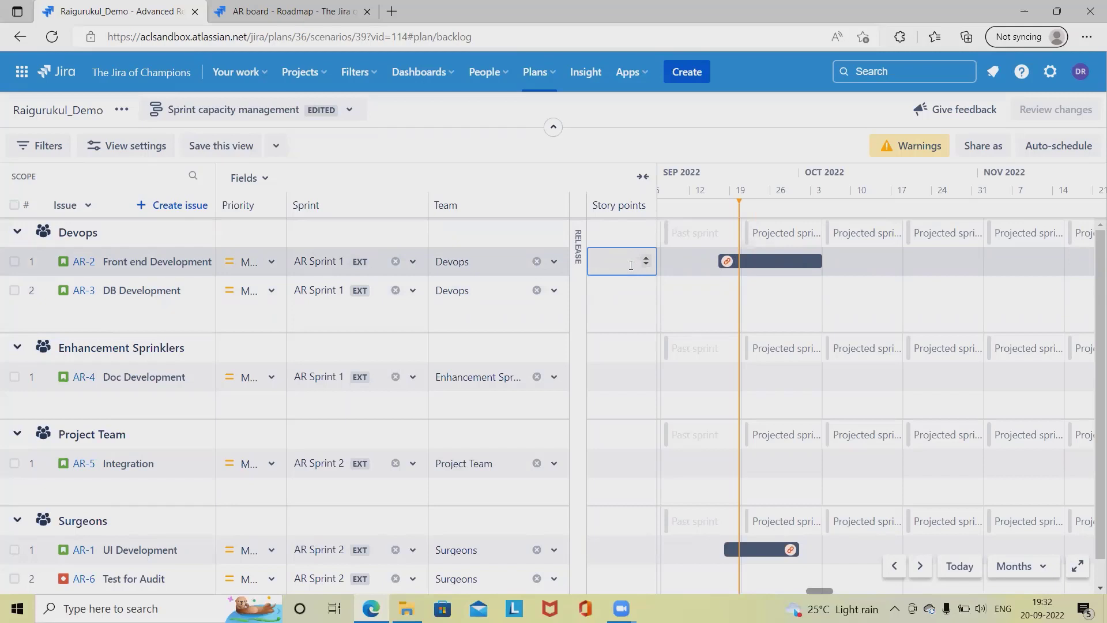
{"action": "left_click", "coordinate": [470, 141]}
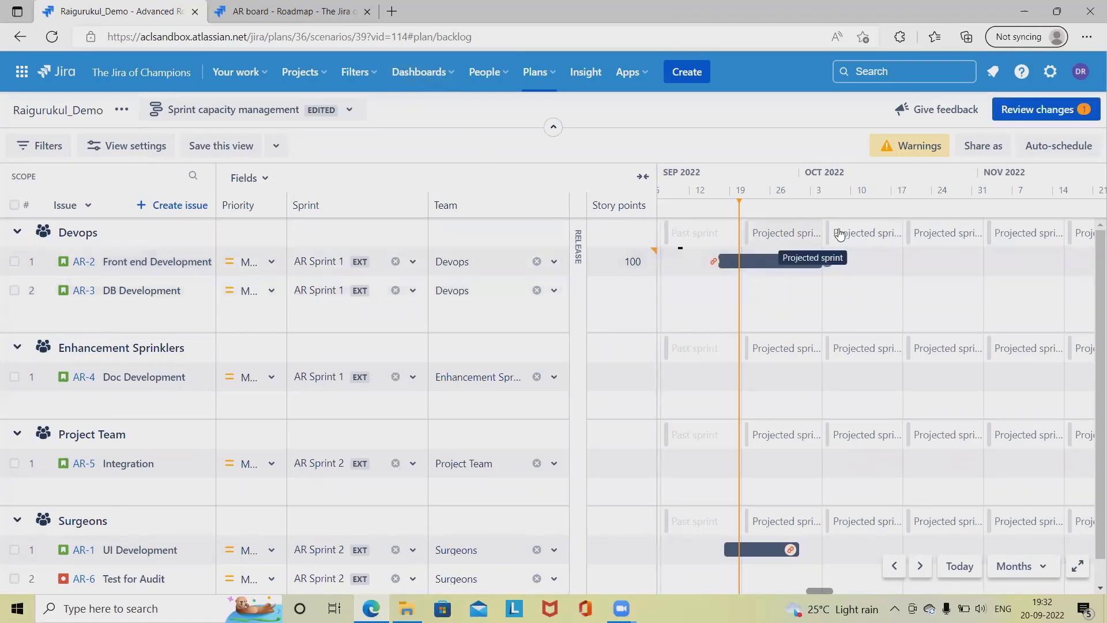
Step: Save the AR-2 story points change to Jira, then inspect the projected 05 Oct - 18 Oct sprints
{"action": "left_click", "coordinate": [1038, 110]}
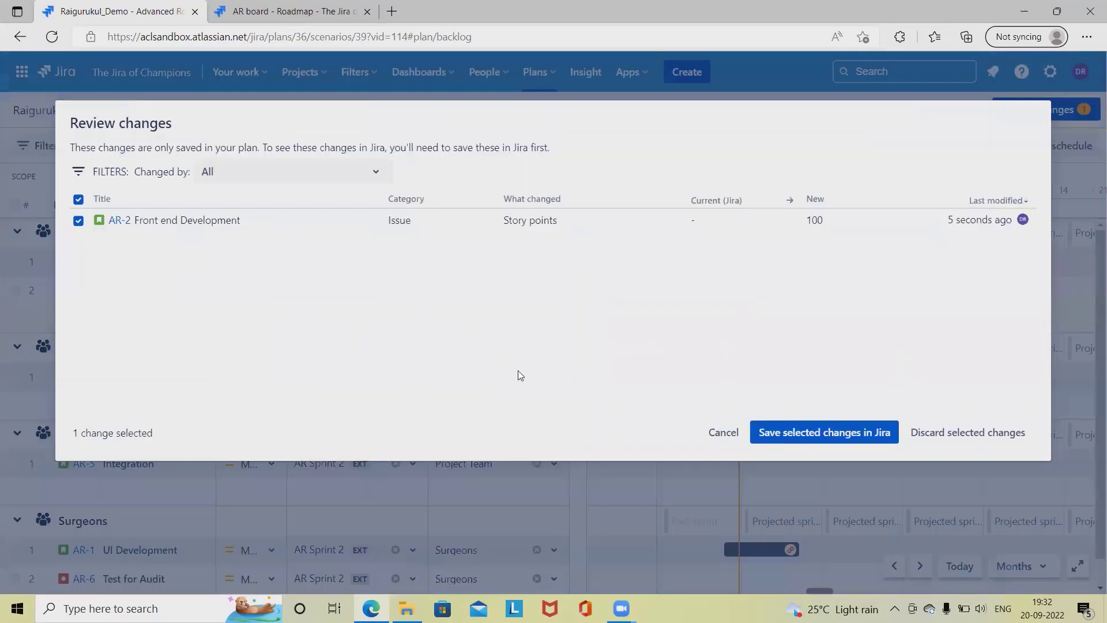
{"action": "left_click", "coordinate": [824, 431]}
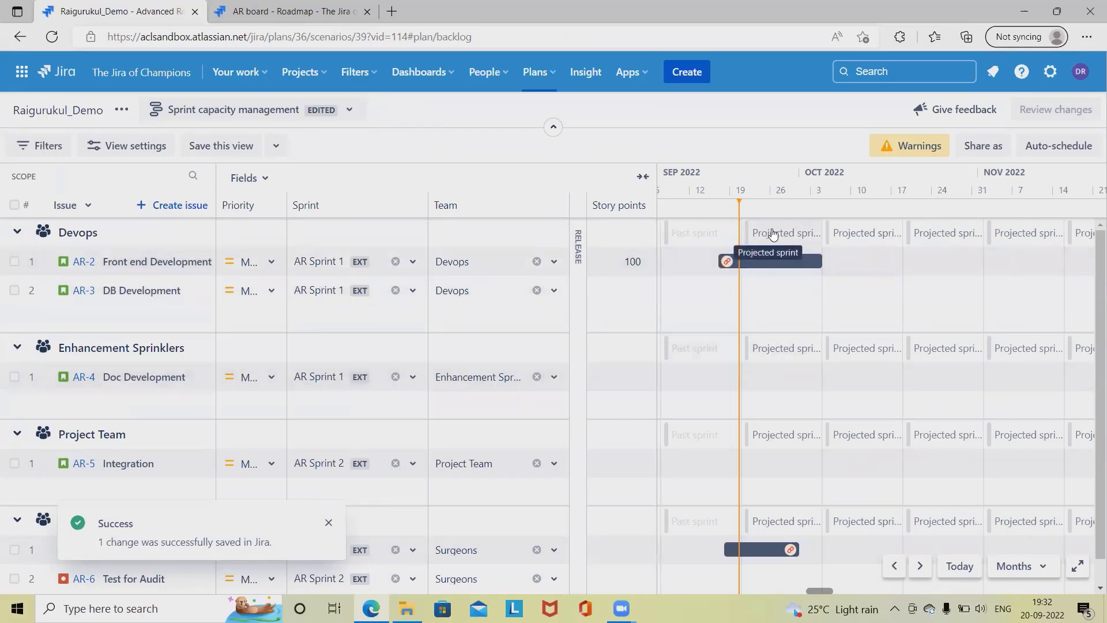
{"action": "left_click", "coordinate": [773, 234]}
{"action": "left_click", "coordinate": [870, 236]}
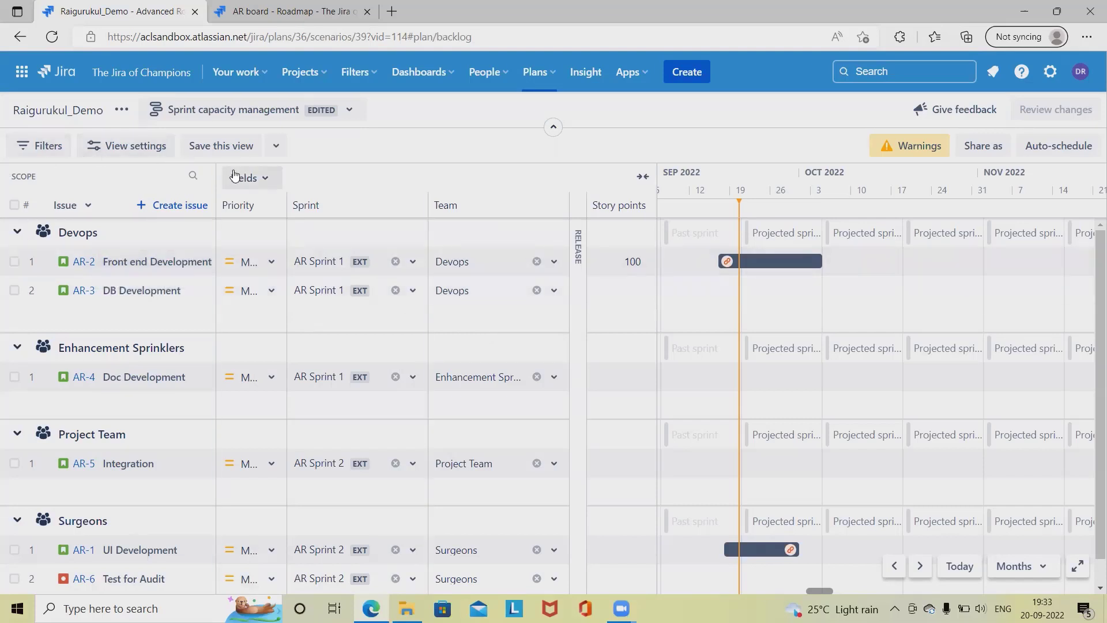
{"action": "left_click", "coordinate": [147, 156]}
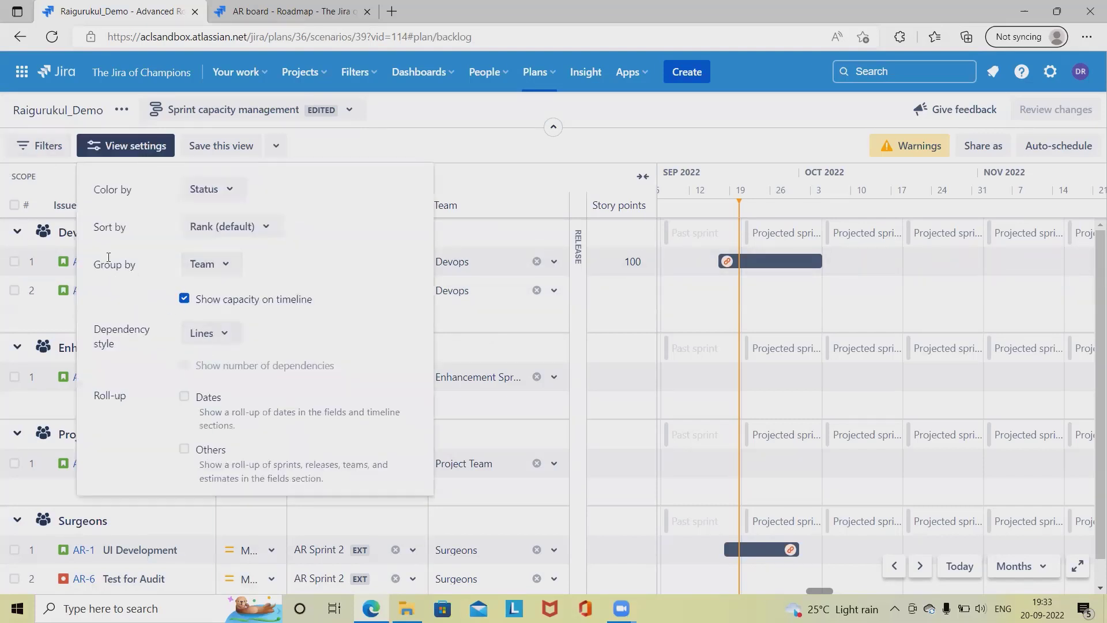
{"action": "left_click", "coordinate": [234, 266]}
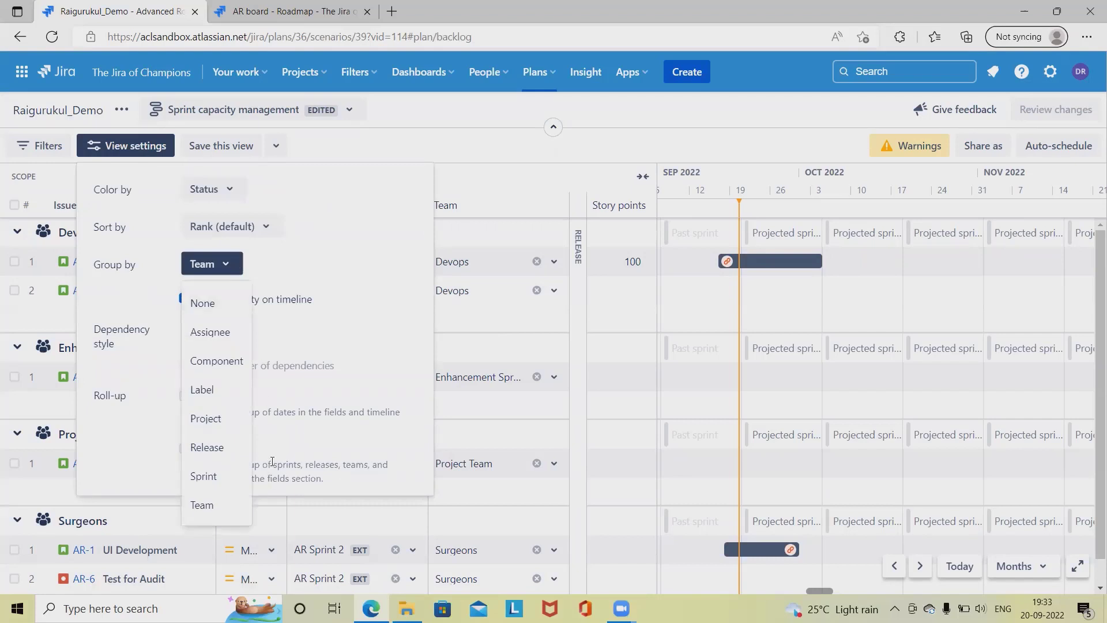
{"action": "left_click", "coordinate": [458, 141]}
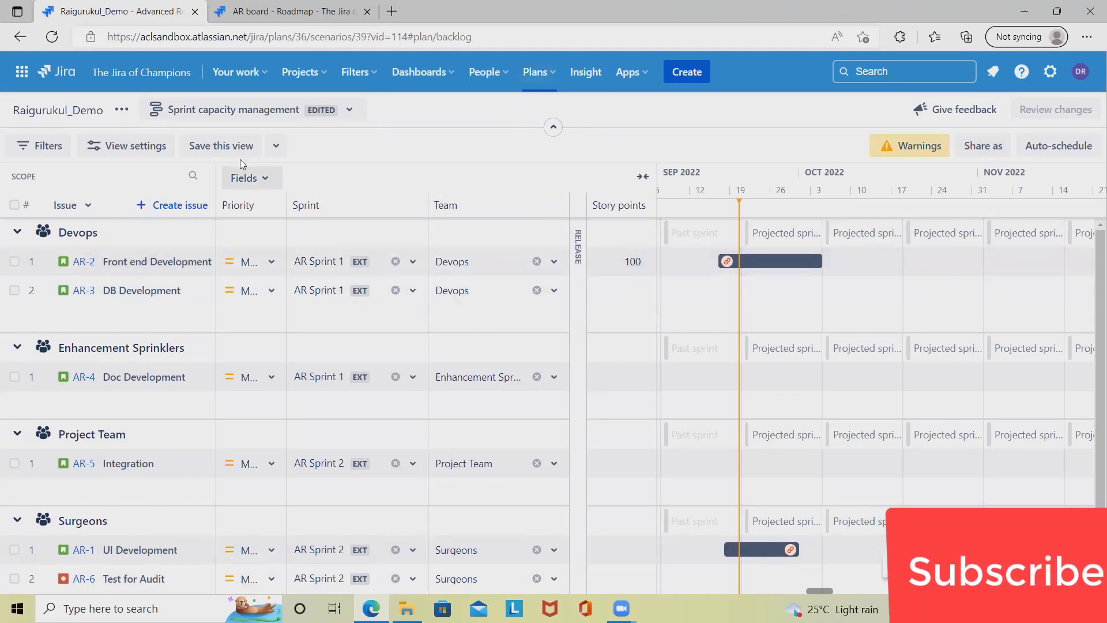
{"action": "left_click", "coordinate": [231, 110]}
{"action": "left_click", "coordinate": [218, 313]}
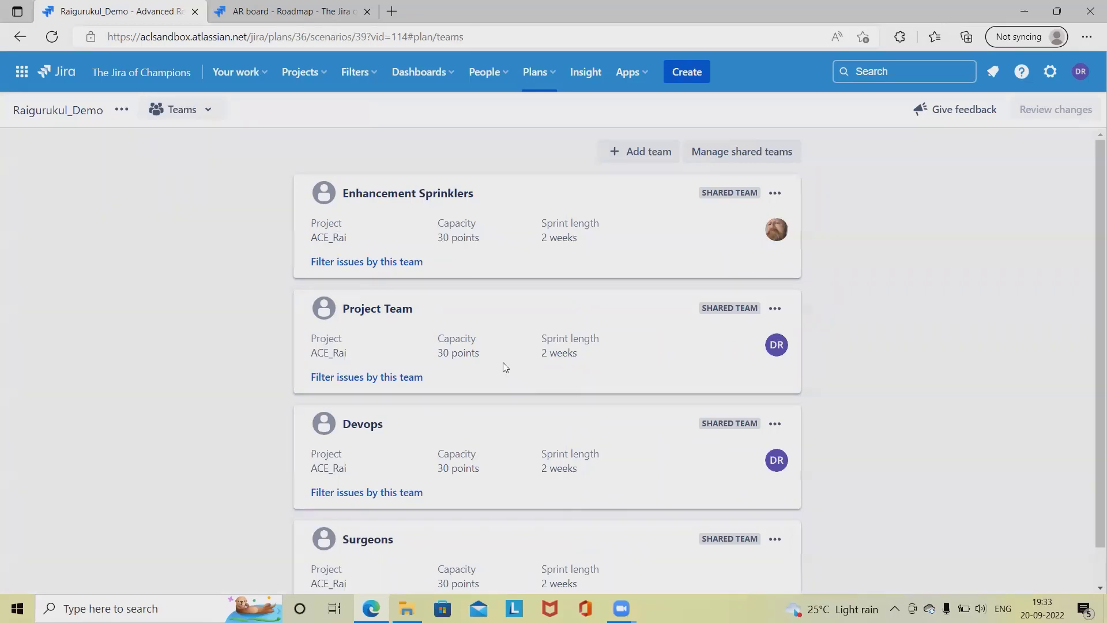
{"action": "left_click", "coordinate": [210, 115]}
{"action": "left_click", "coordinate": [242, 177]}
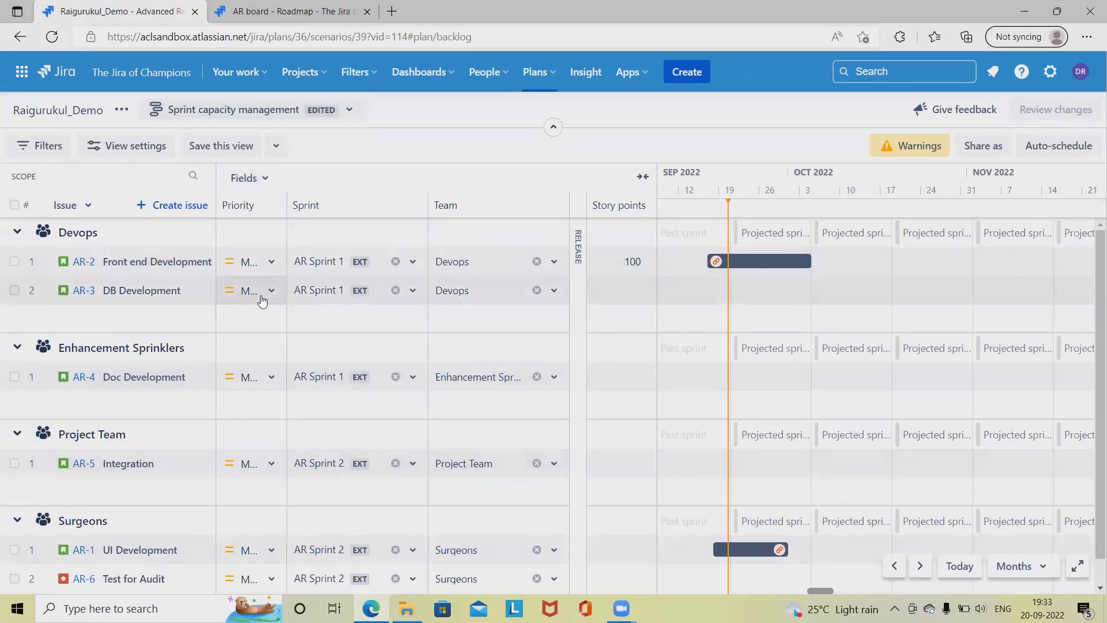
{"action": "left_click", "coordinate": [261, 180]}
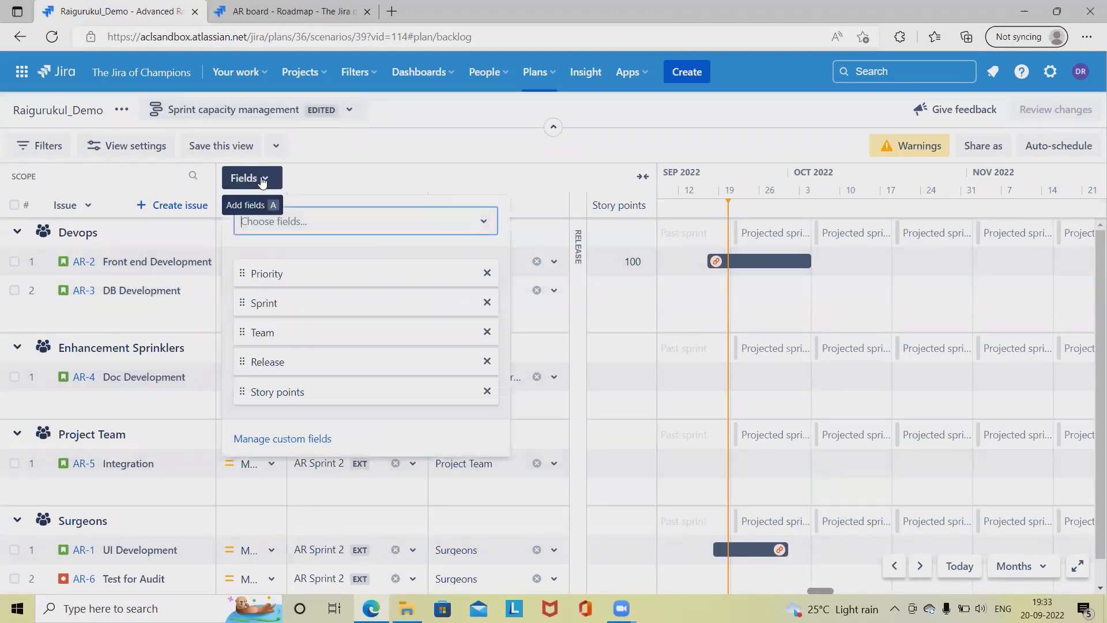
{"action": "left_click", "coordinate": [385, 170]}
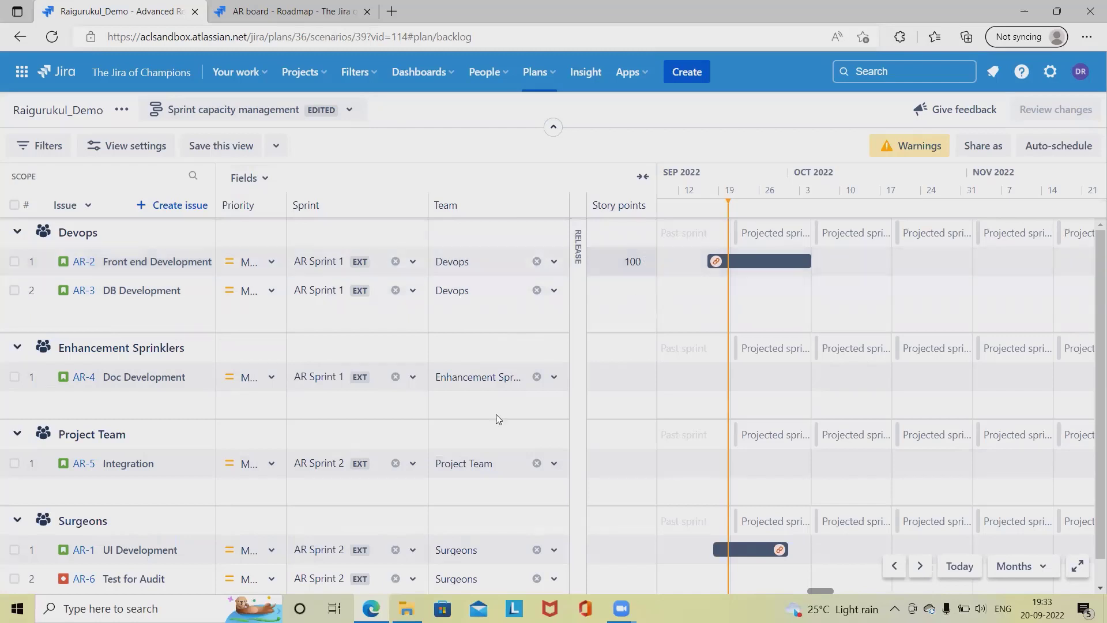
{"action": "left_click", "coordinate": [129, 145]}
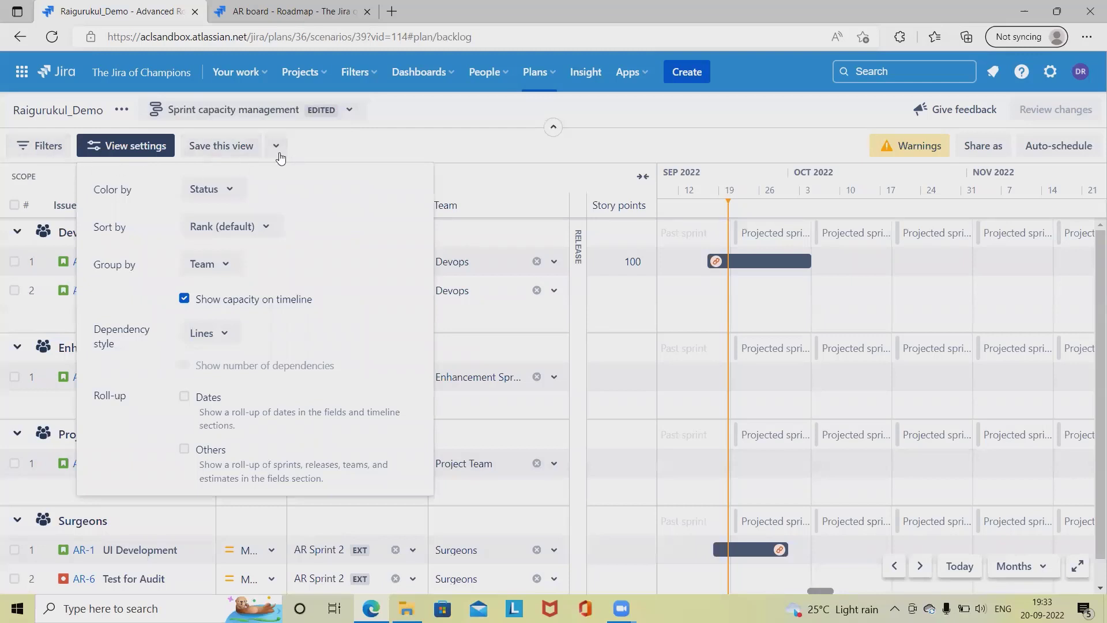
{"action": "left_click", "coordinate": [276, 148]}
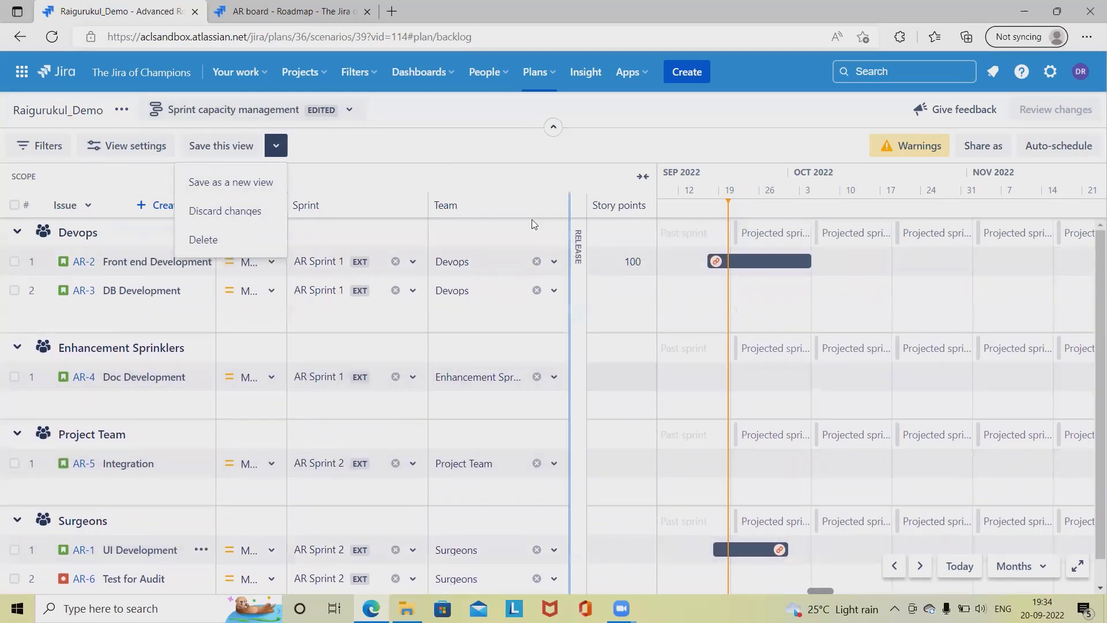
{"action": "left_click", "coordinate": [466, 140]}
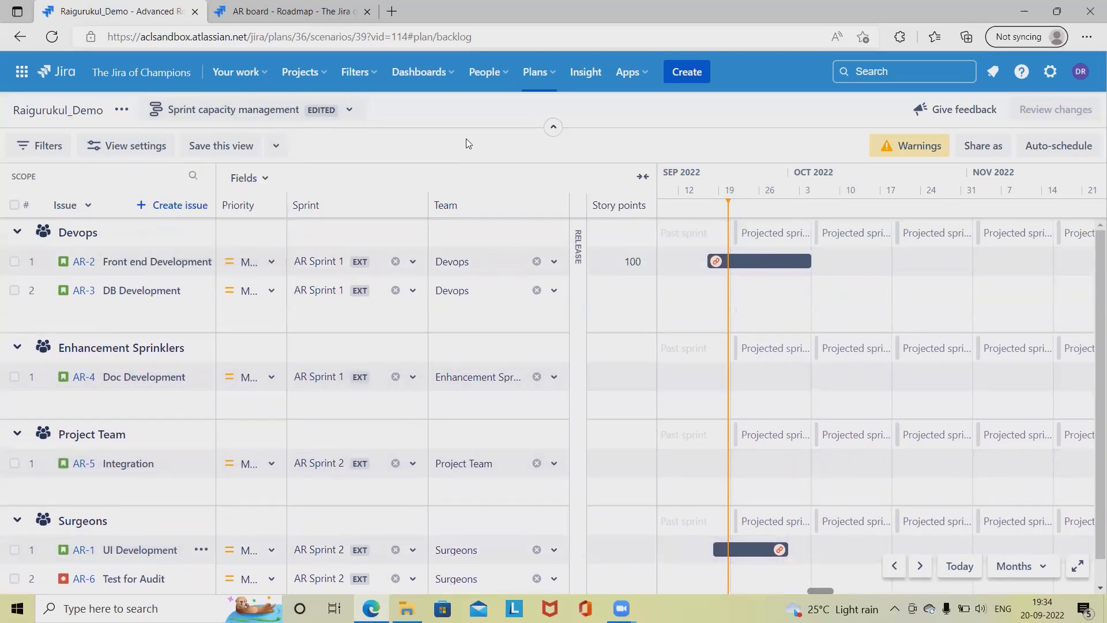